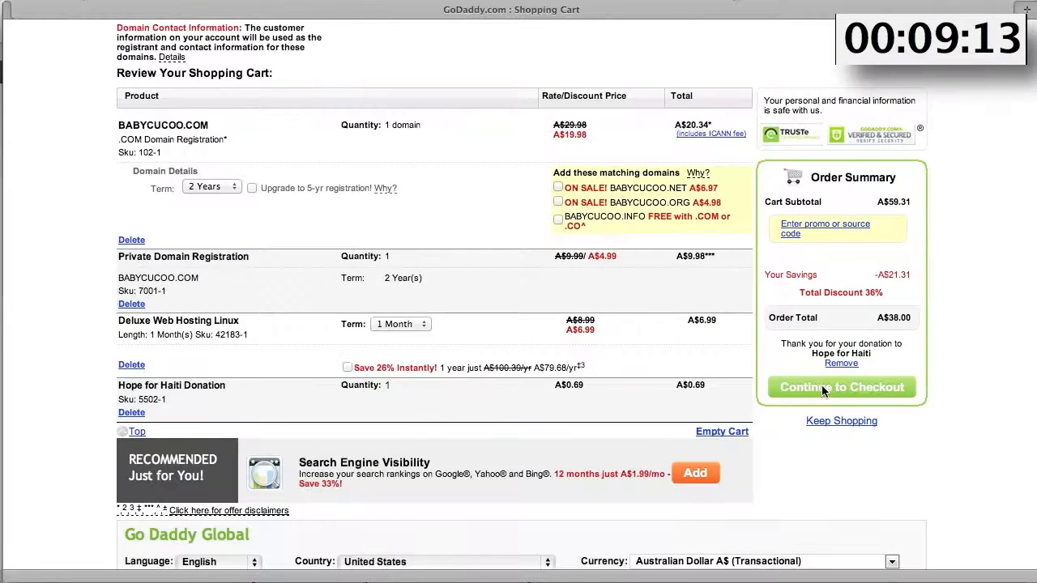
- Continue to checkout with the A$38.00 babycucoo.com domain and Deluxe Linux hosting cart
{"action": "left_click", "coordinate": [821, 386]}
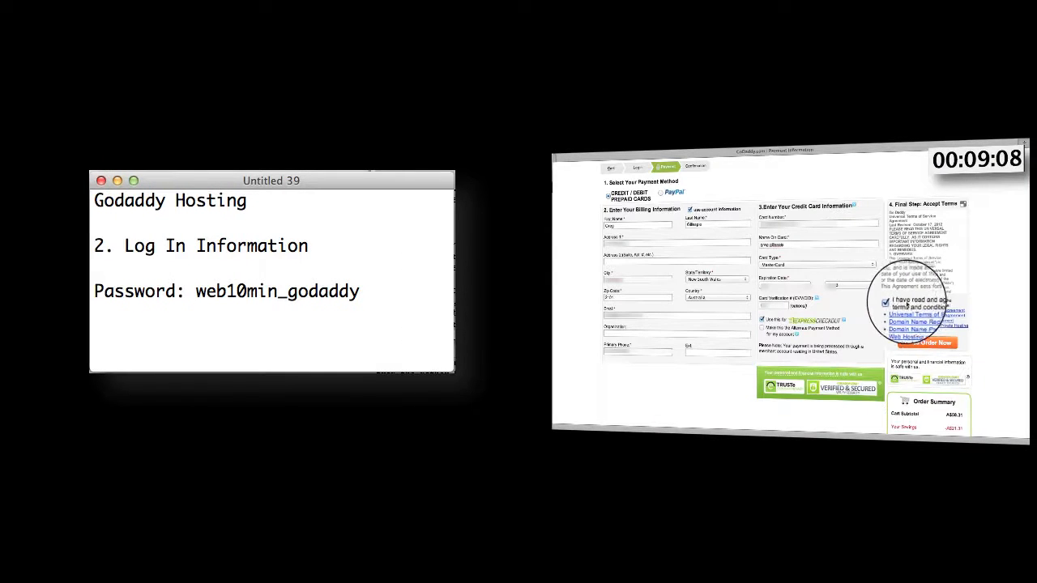
- Place the domain and hosting order, then sign in to the Hosting Control Center with the account password
{"action": "left_click", "coordinate": [922, 345]}
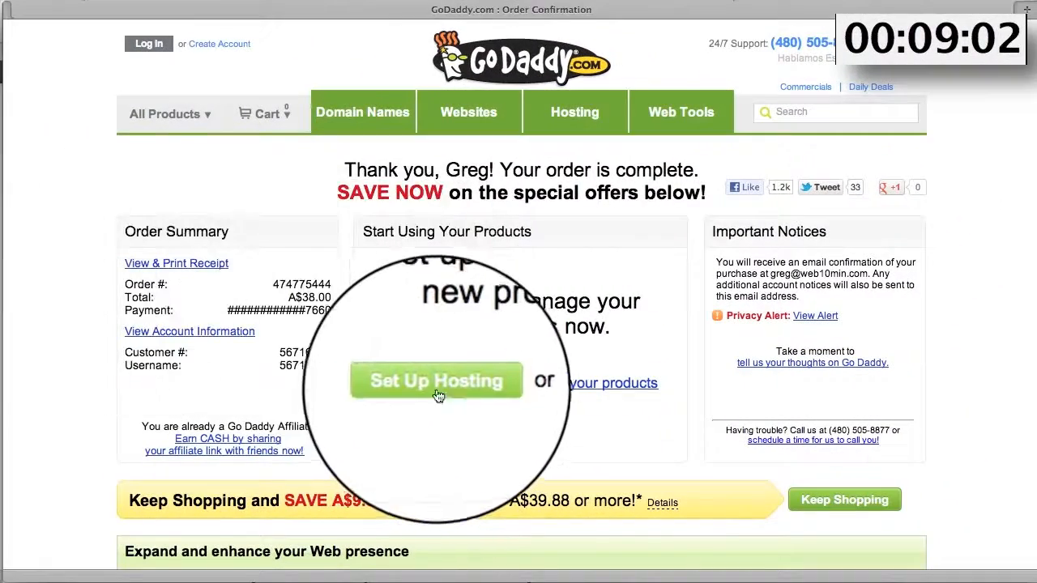
{"action": "left_click", "coordinate": [428, 388]}
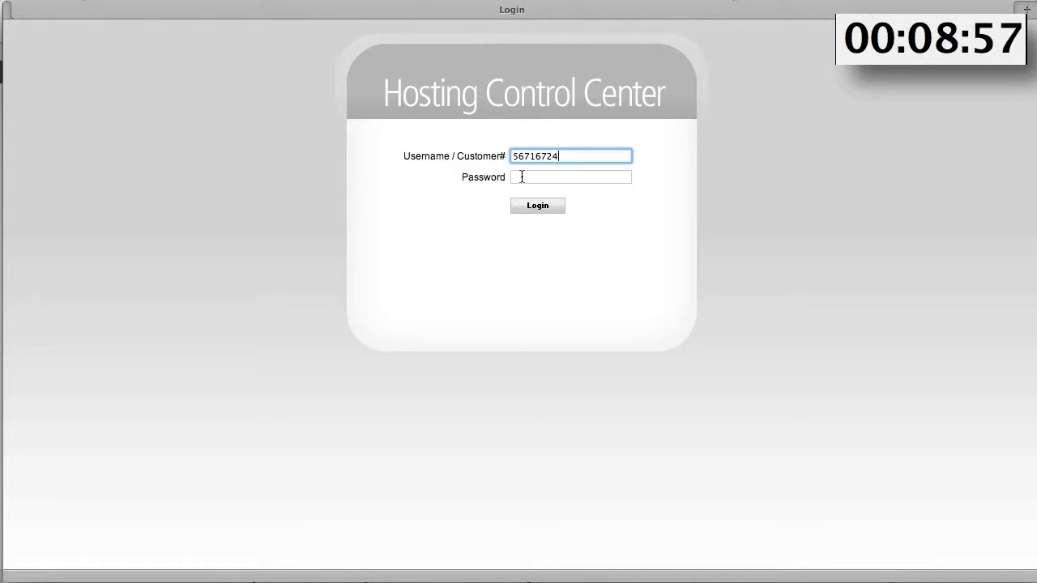
{"action": "left_click", "coordinate": [521, 177]}
{"action": "key", "text": "ctrl+v"}
{"action": "left_click", "coordinate": [540, 205]}
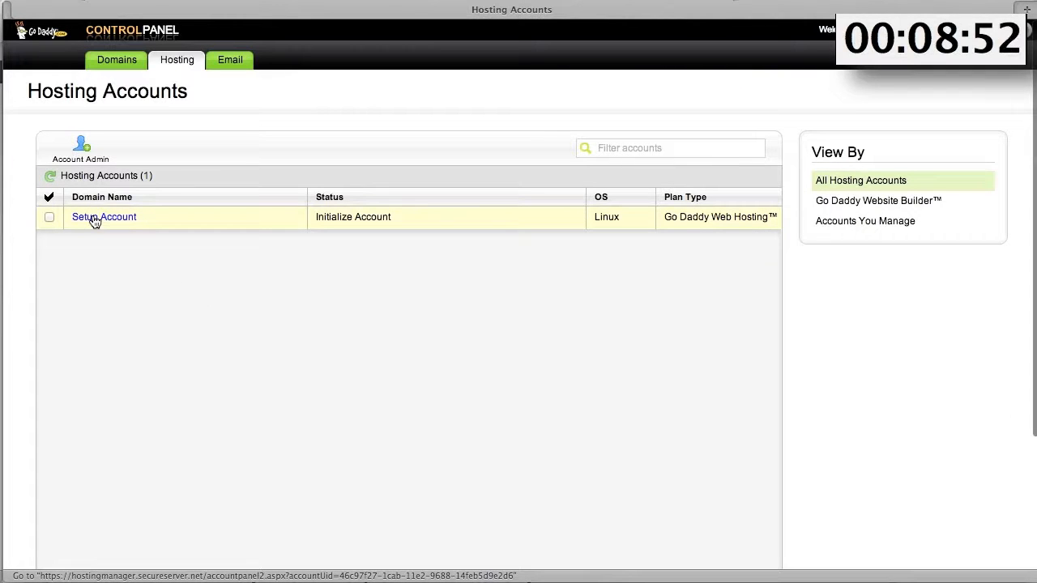
- Set up the babycucoo.com hosting account with a confirmed FTP password, then open the login from the email
{"action": "left_click", "coordinate": [96, 217]}
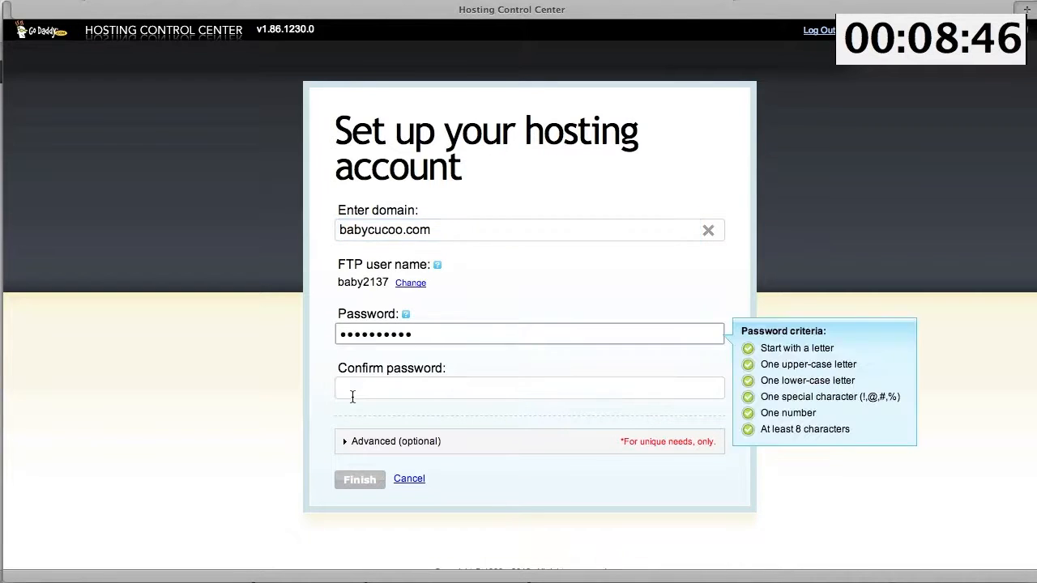
{"action": "left_click", "coordinate": [352, 396]}
{"action": "key", "text": "super+v"}
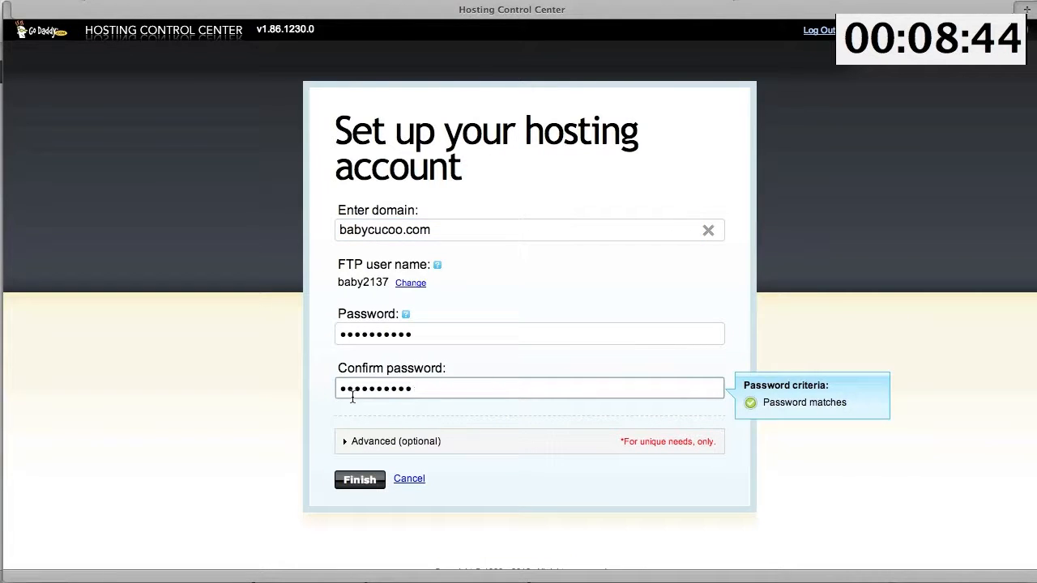
{"action": "left_click", "coordinate": [362, 485]}
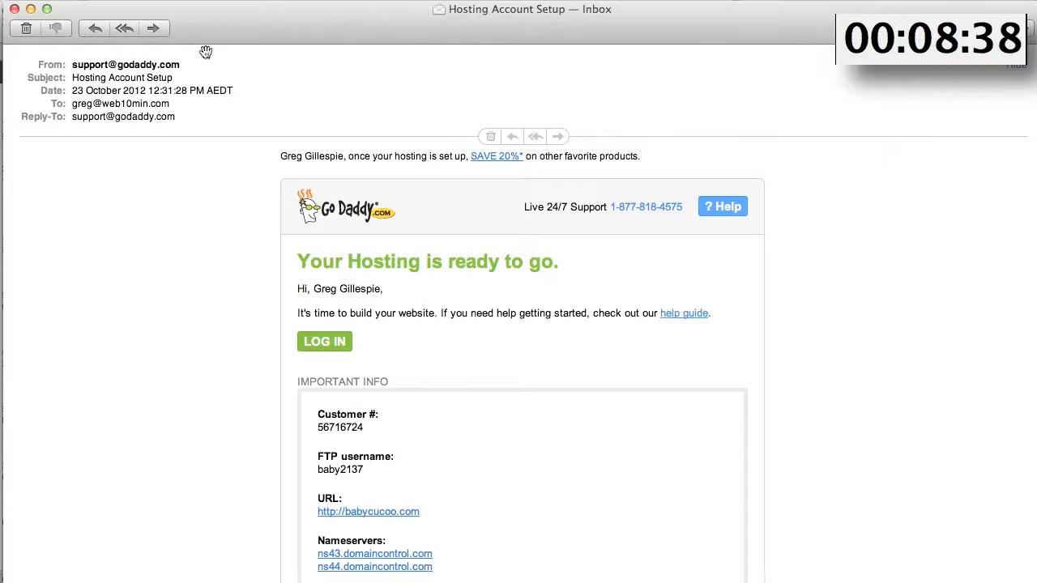
{"action": "left_click", "coordinate": [319, 346]}
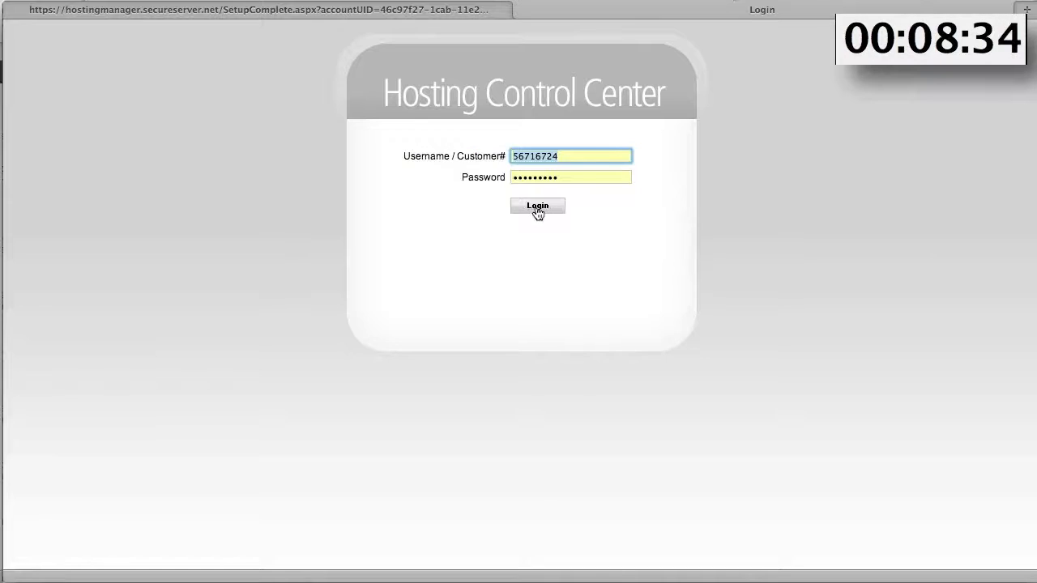
- Install WordPress on babycucoo.com with username 'admin' and a confirmed password, then open its management options
{"action": "left_click", "coordinate": [539, 209]}
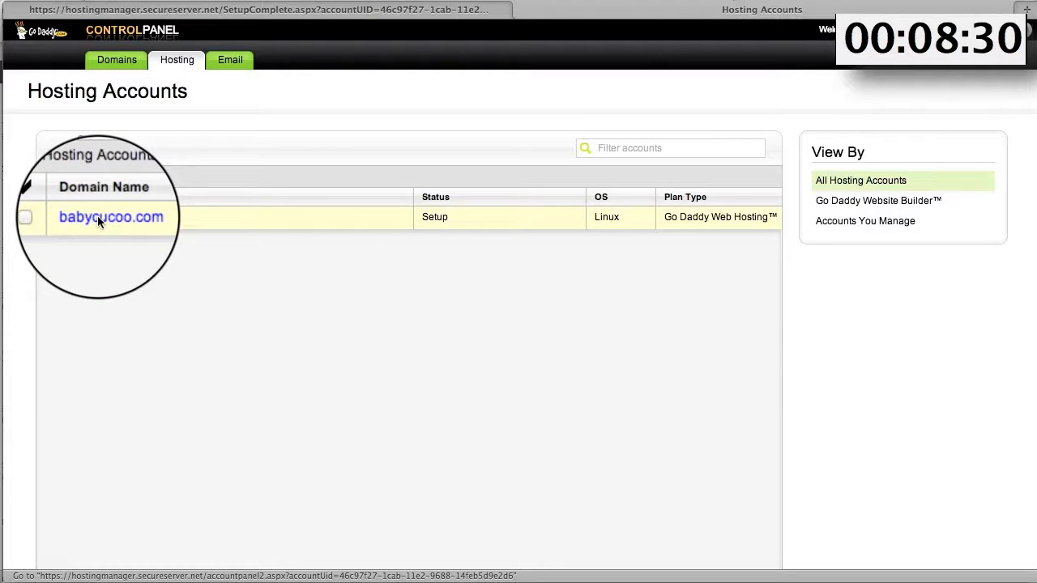
{"action": "left_click", "coordinate": [97, 215]}
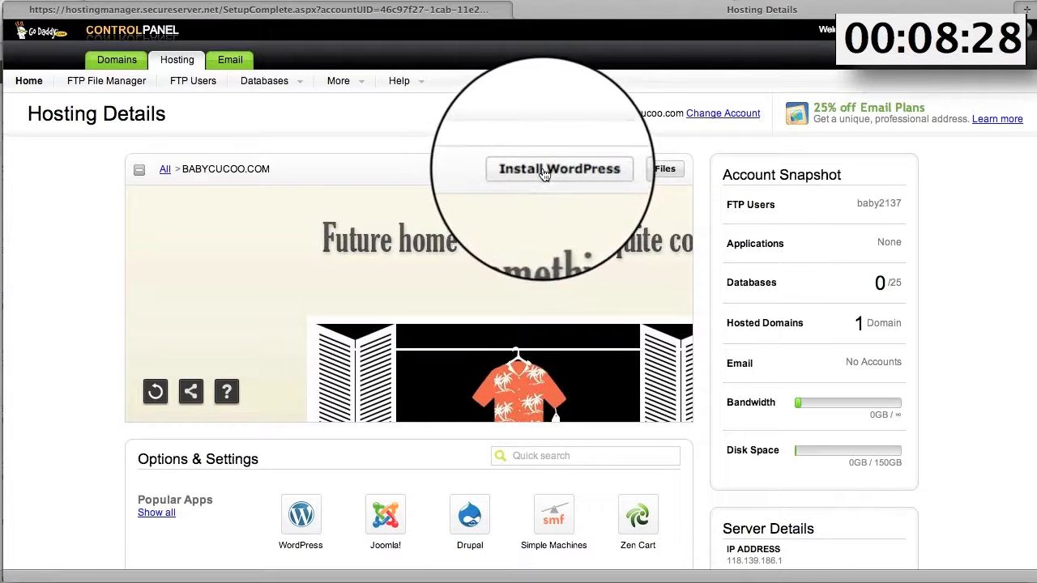
{"action": "left_click", "coordinate": [544, 175]}
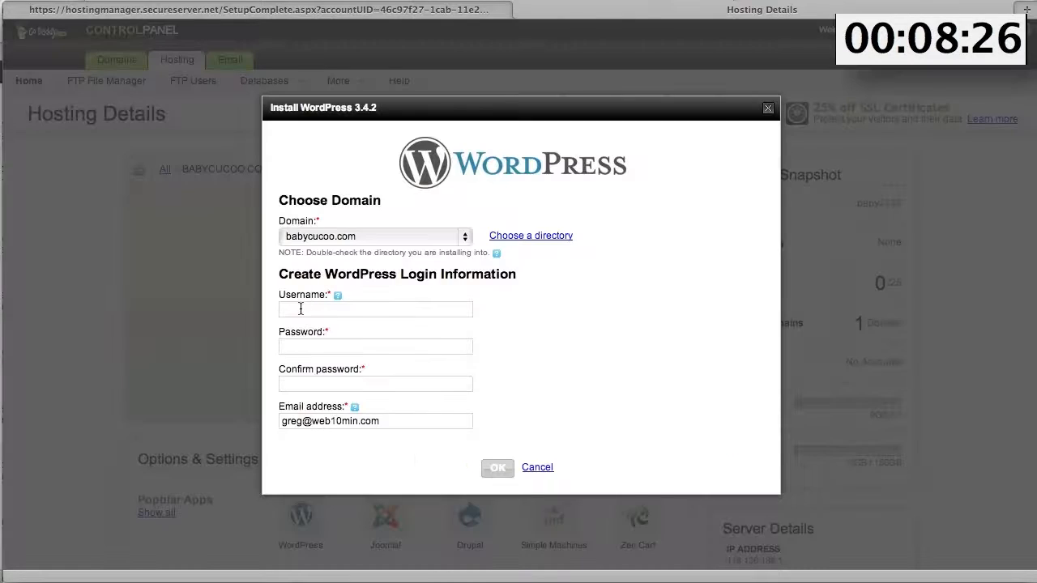
{"action": "left_click", "coordinate": [294, 310]}
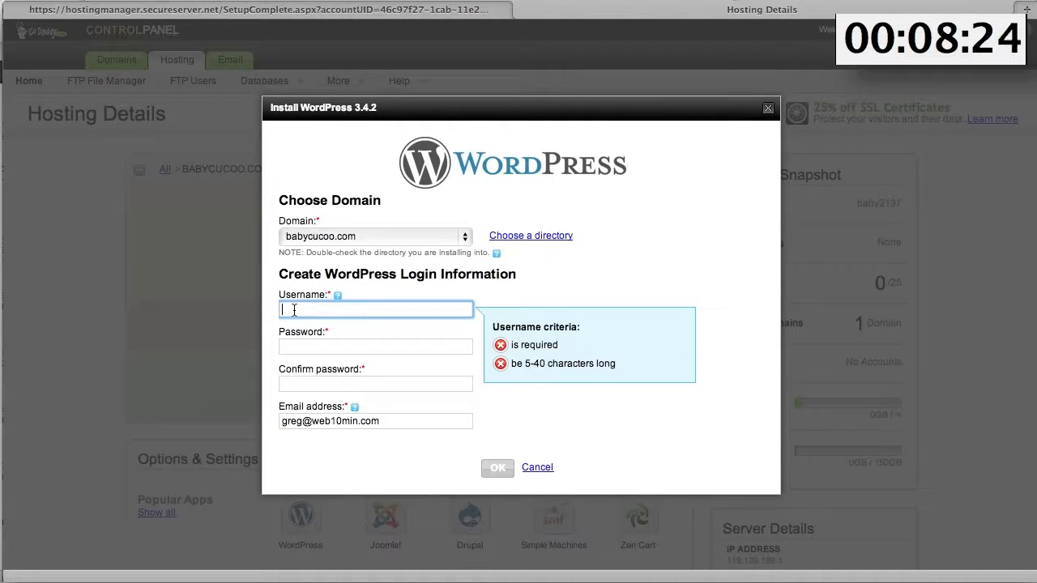
{"action": "type", "text": "admin"}
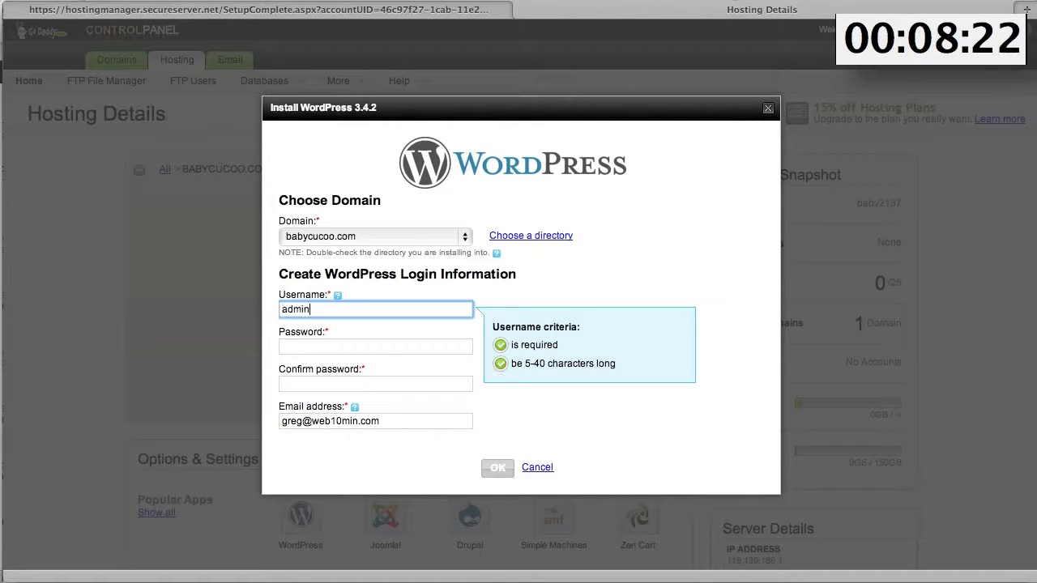
{"action": "left_click", "coordinate": [289, 384]}
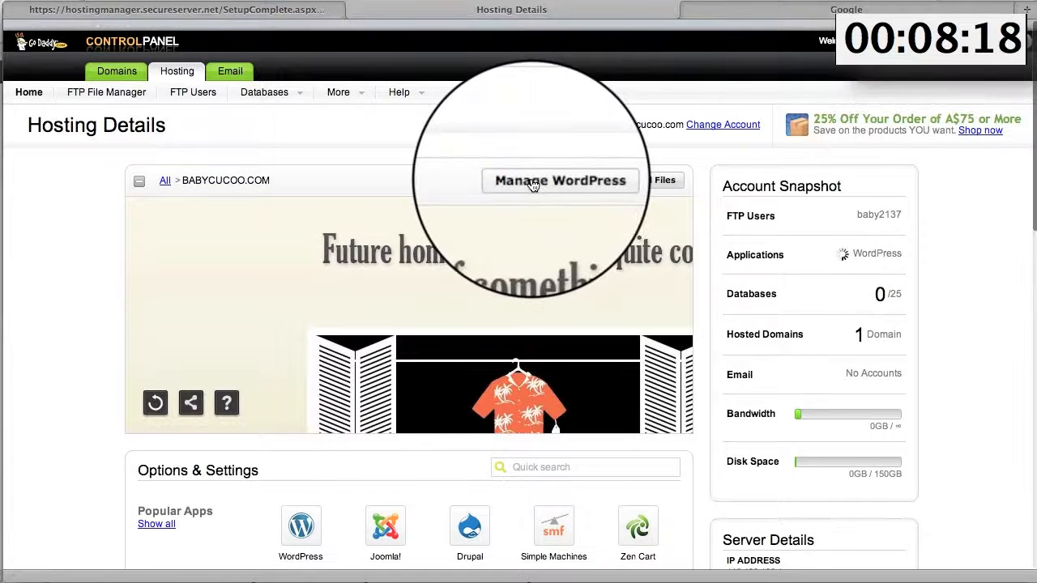
{"action": "left_click", "coordinate": [538, 182]}
- Log in to the new site's WordPress dashboard with Remember Me checked
{"action": "left_click", "coordinate": [729, 310]}
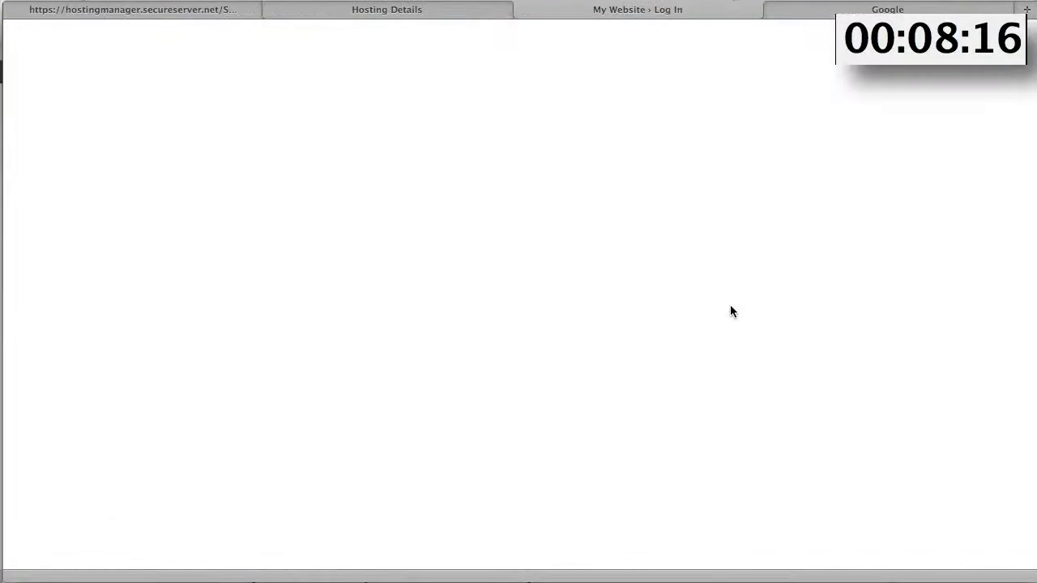
{"action": "type", "text": "admin"}
{"action": "left_click", "coordinate": [446, 289]}
{"action": "type", "text": "*********"}
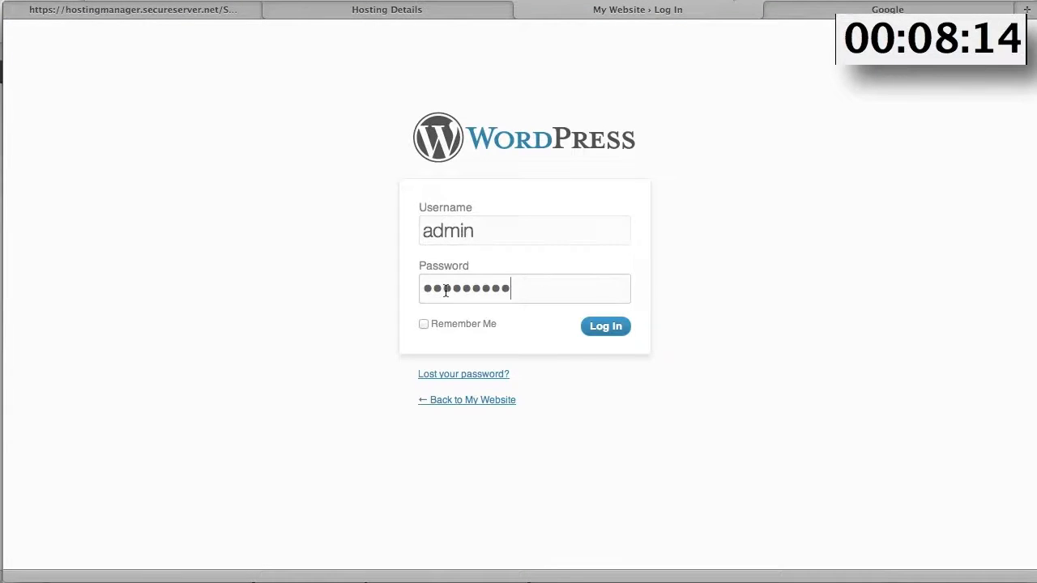
{"action": "left_click", "coordinate": [423, 324]}
{"action": "left_click", "coordinate": [607, 327]}
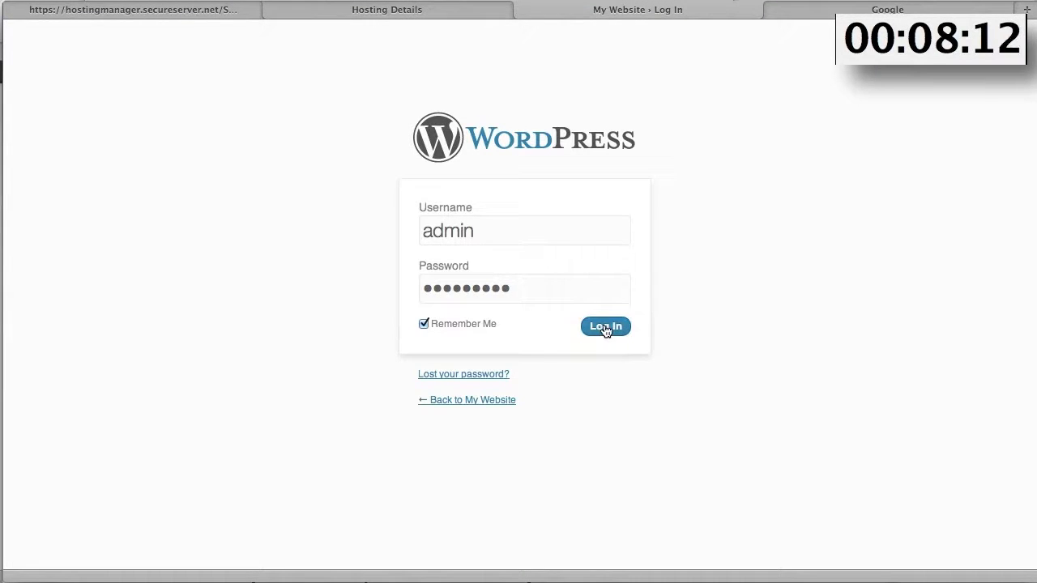
- Check the site's default front page, then return to the dashboard and add a new page
{"action": "mouse_move", "coordinate": [71, 34]}
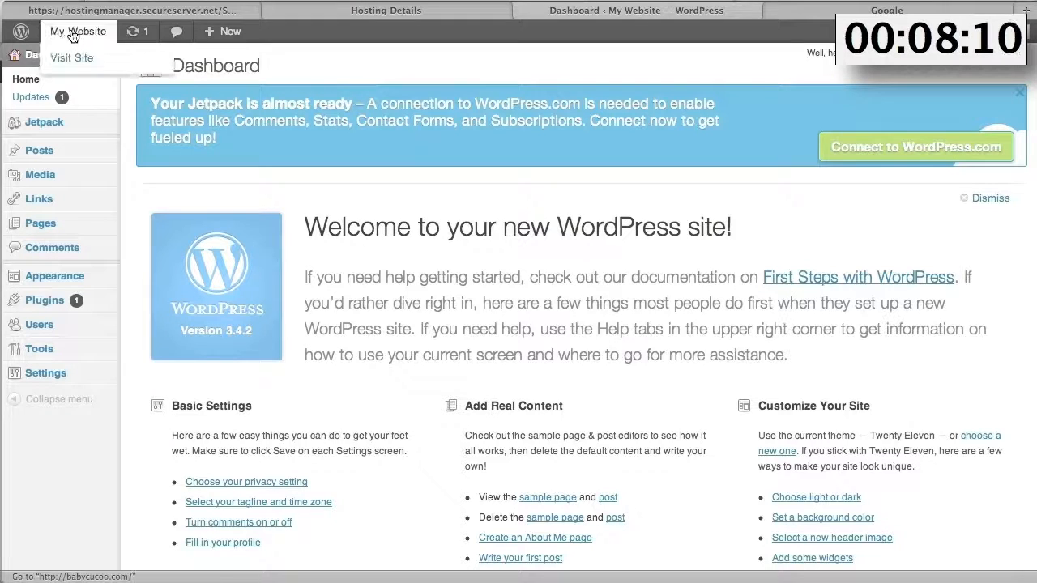
{"action": "left_click", "coordinate": [75, 35]}
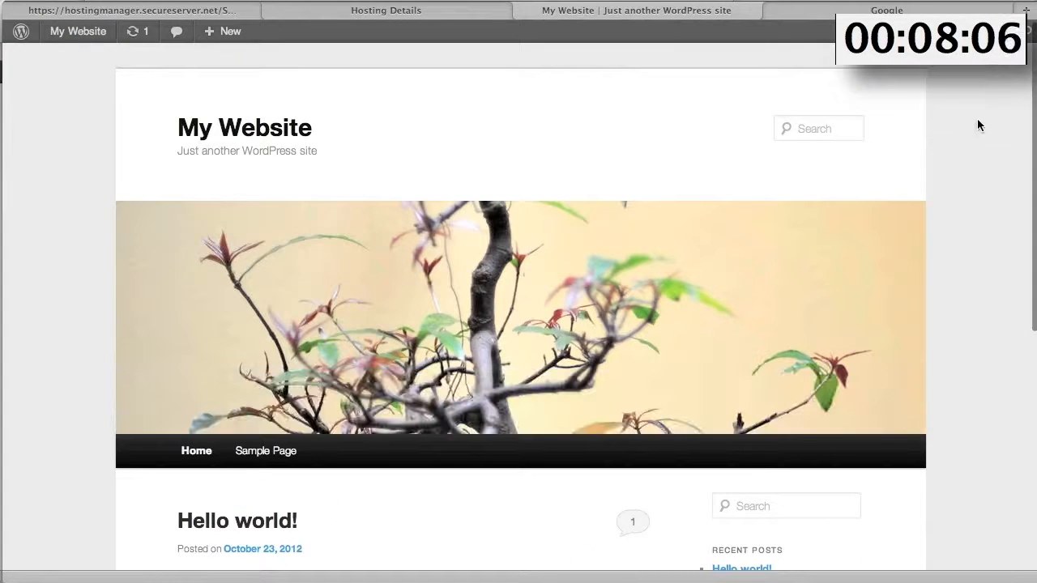
{"action": "scroll", "coordinate": [975, 170], "scroll_direction": "down", "scroll_amount": 1}
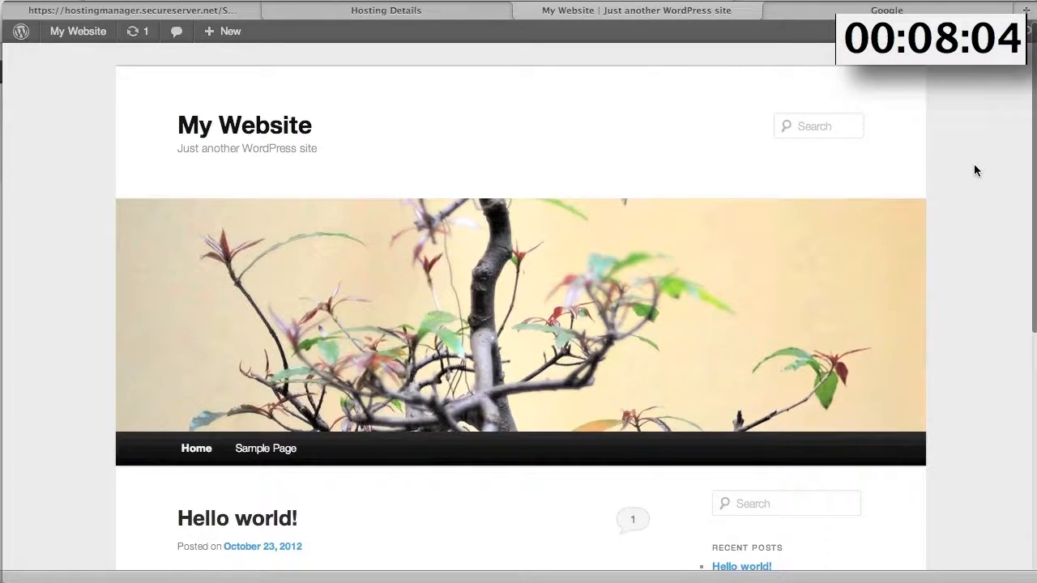
{"action": "scroll", "coordinate": [976, 170], "scroll_direction": "down", "scroll_amount": 10}
{"action": "scroll", "coordinate": [975, 170], "scroll_direction": "up", "scroll_amount": 10}
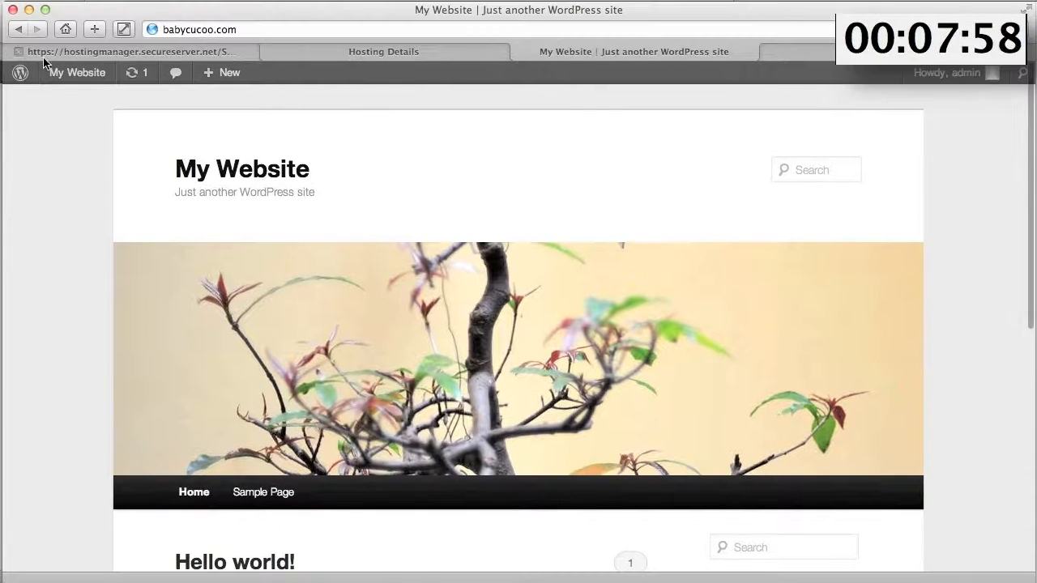
{"action": "left_click", "coordinate": [20, 29]}
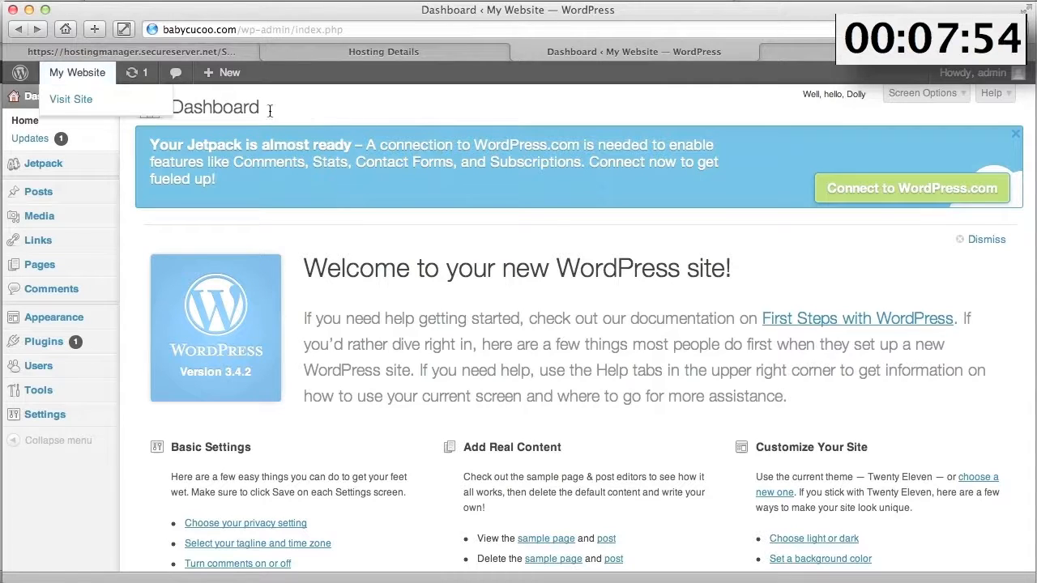
{"action": "mouse_move", "coordinate": [39, 267]}
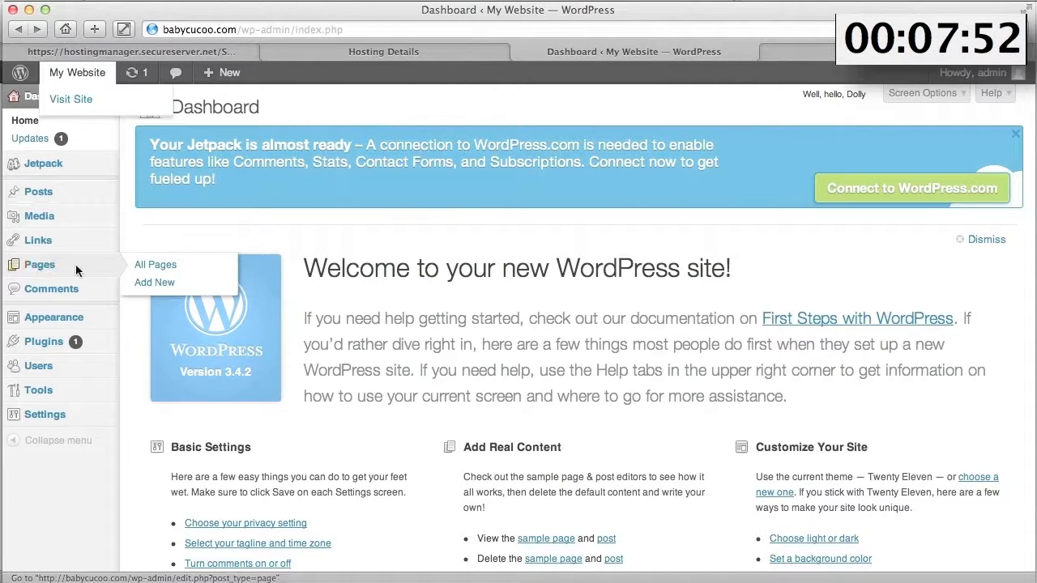
{"action": "left_click", "coordinate": [147, 285]}
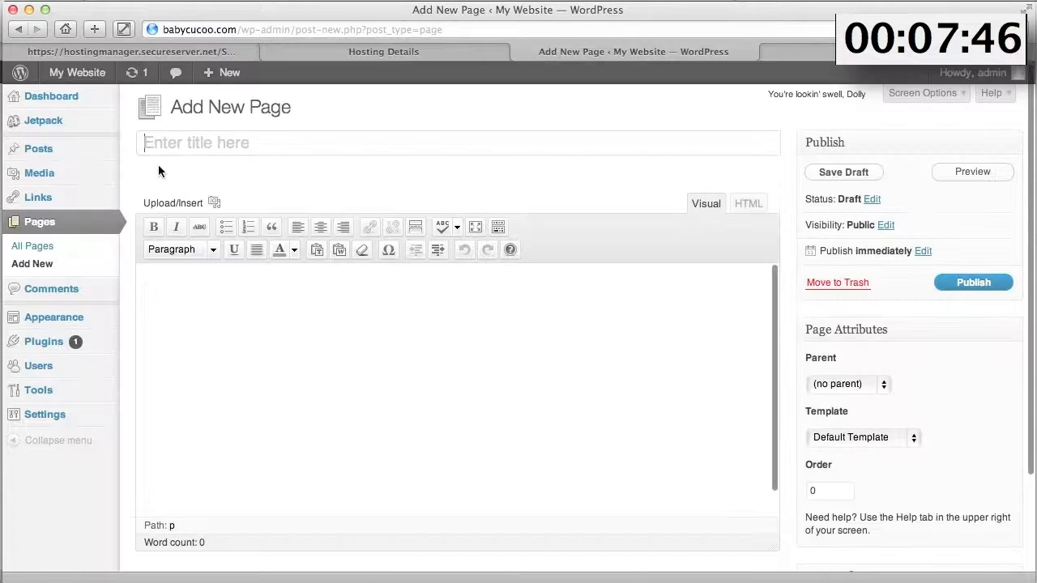
- Publish an 'About' page containing the company description pasted from about.txt
{"action": "type", "text": "About"}
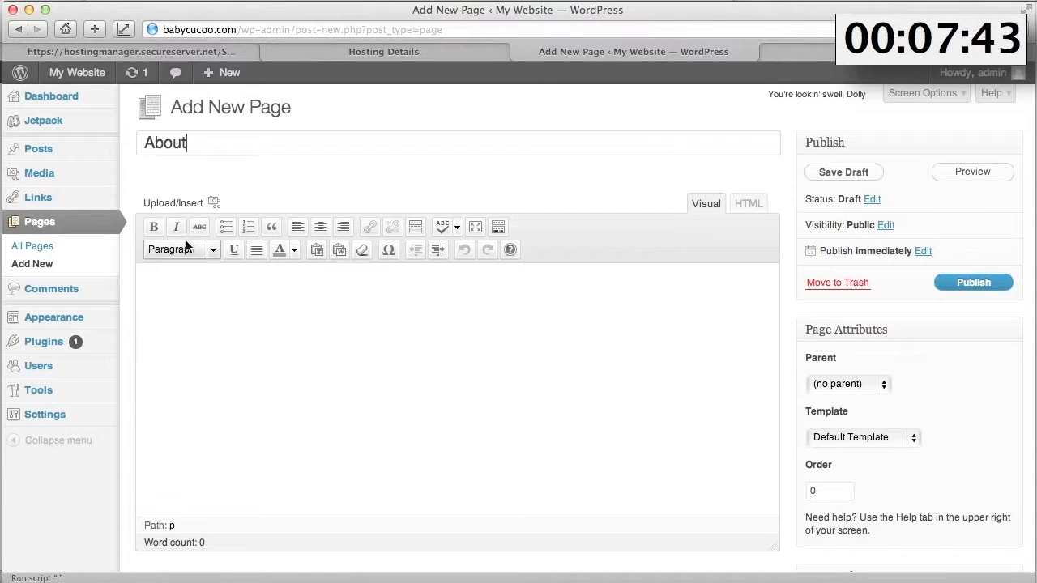
{"action": "left_click", "coordinate": [162, 297]}
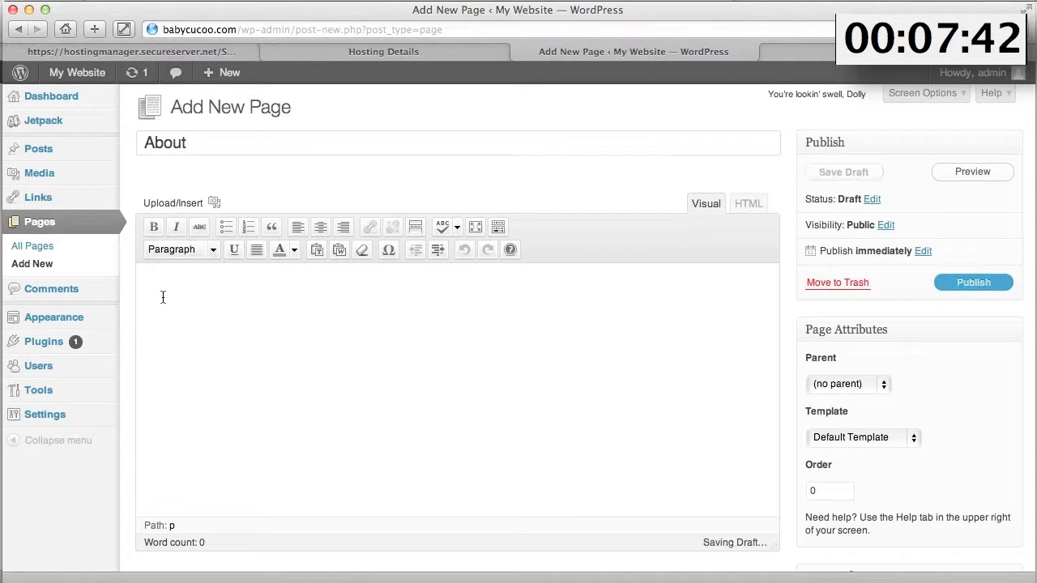
{"action": "key", "text": "super+Tab"}
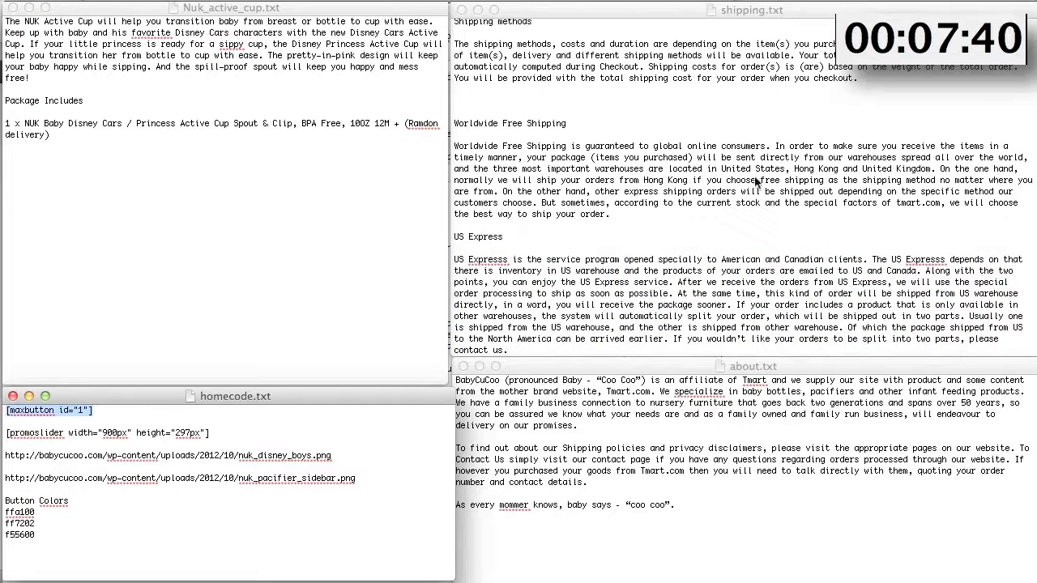
{"action": "left_click", "coordinate": [692, 502]}
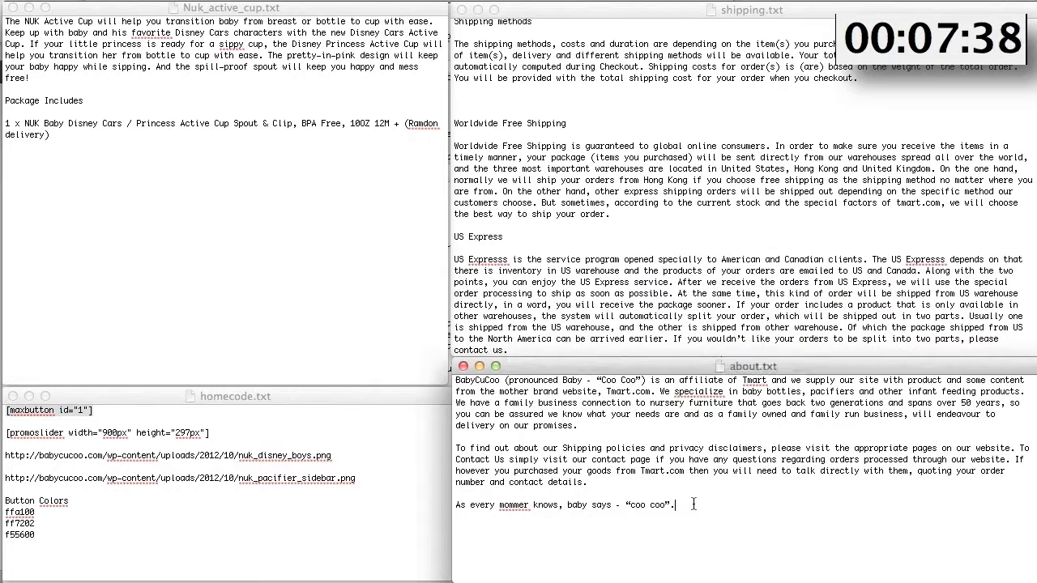
{"action": "key", "text": "super+a"}
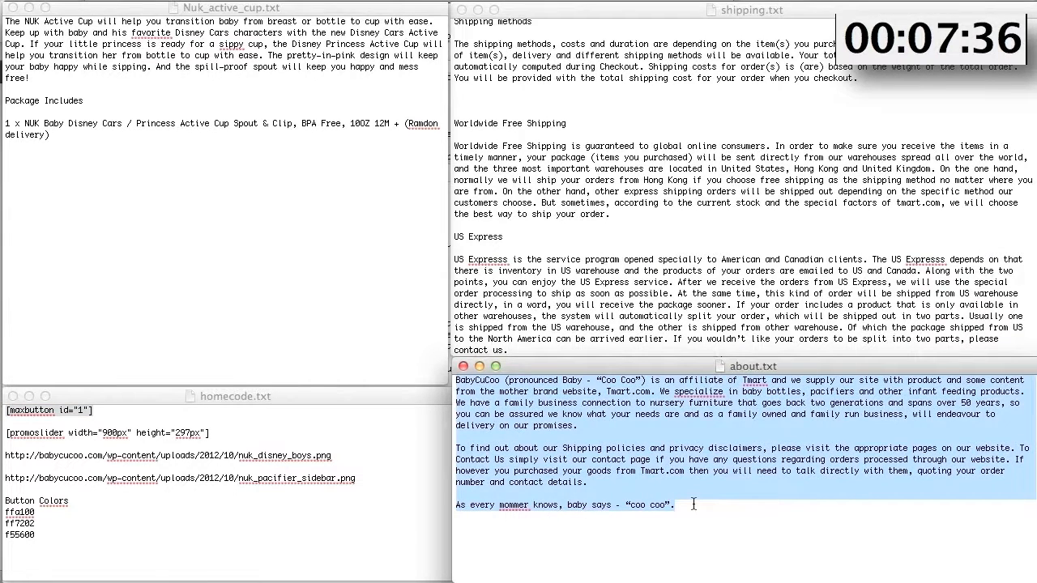
{"action": "key", "text": "super+Tab"}
{"action": "key", "text": "super+v"}
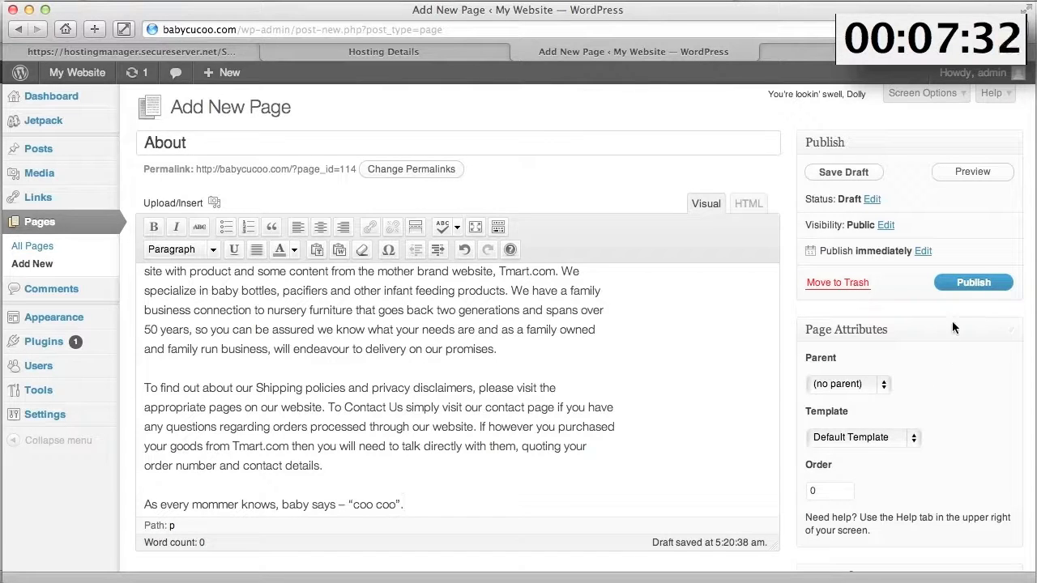
{"action": "left_click", "coordinate": [968, 285]}
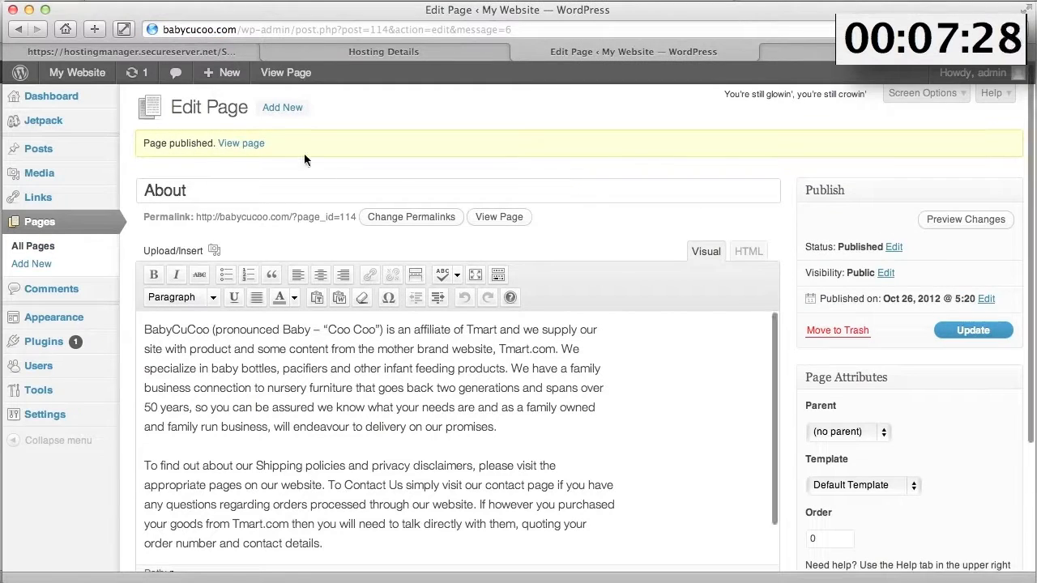
{"action": "left_click", "coordinate": [281, 110]}
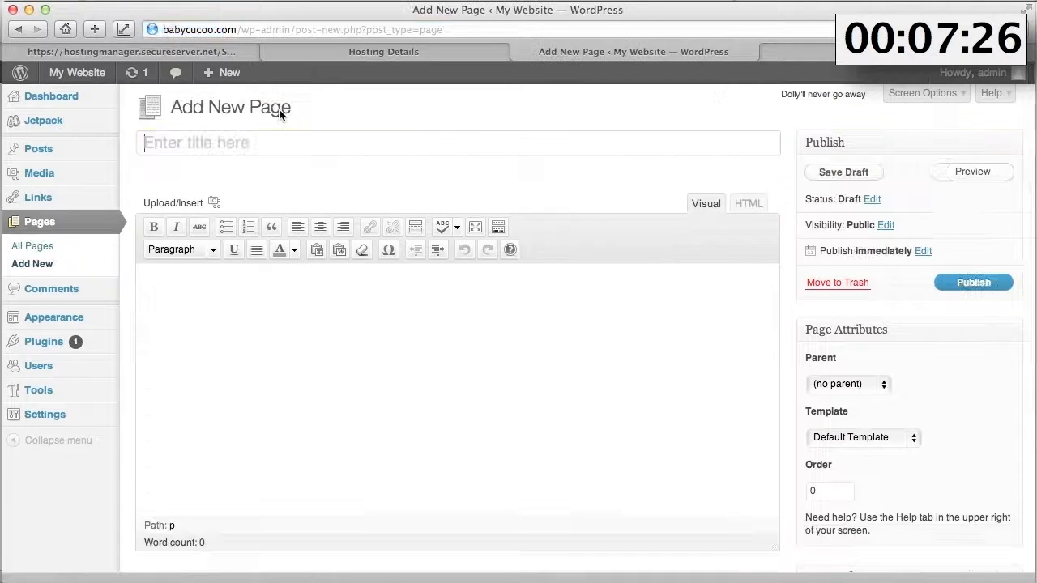
- Publish a 'Shipping' page with the text pasted from shipping.txt
{"action": "left_click", "coordinate": [154, 144]}
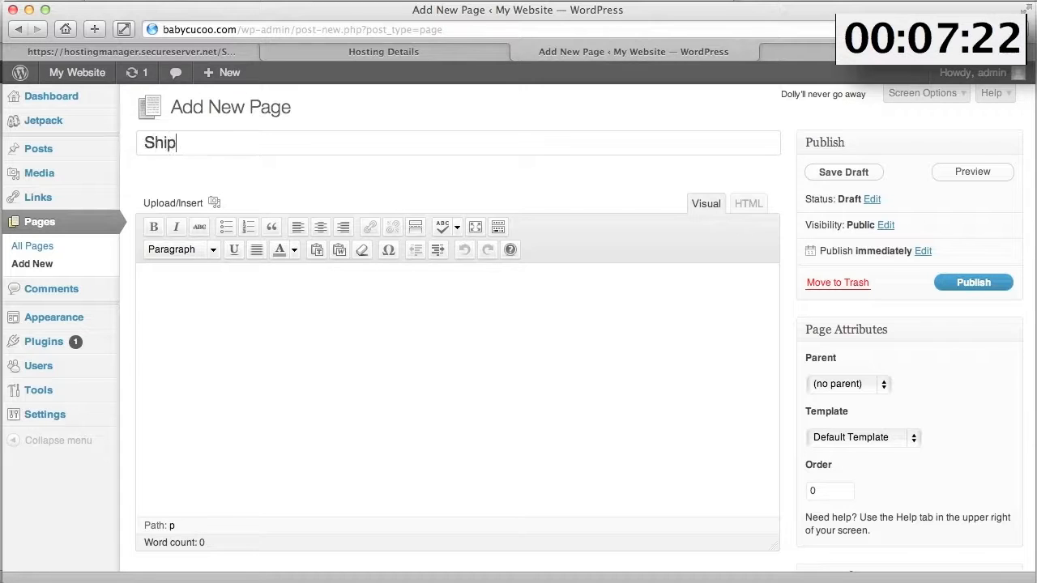
{"action": "left_click", "coordinate": [201, 337]}
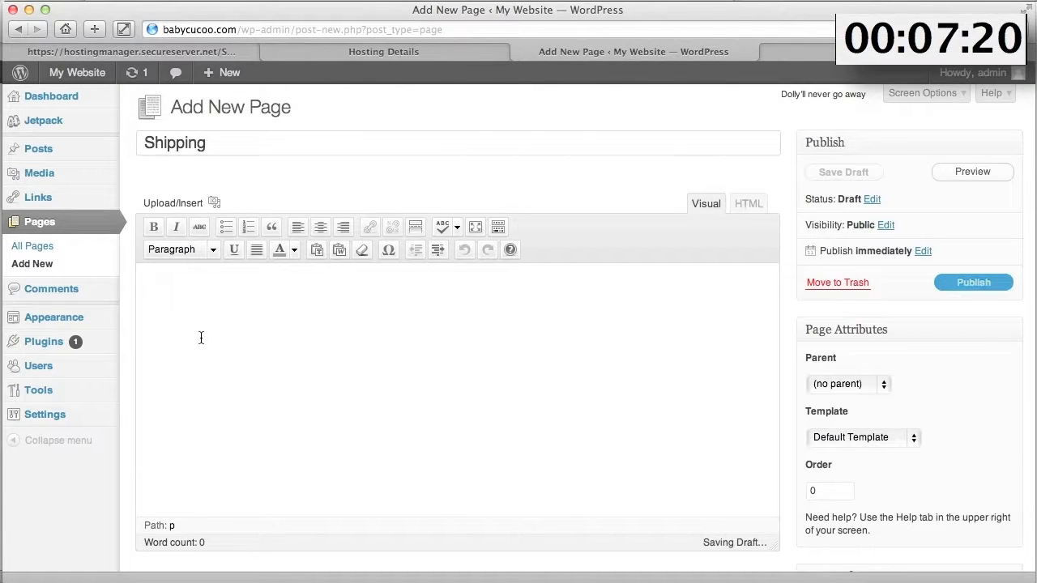
{"action": "key", "text": "super+Tab"}
{"action": "left_click", "coordinate": [739, 154]}
{"action": "key", "text": "super+a"}
{"action": "key", "text": "super+c"}
{"action": "key", "text": "super+Tab"}
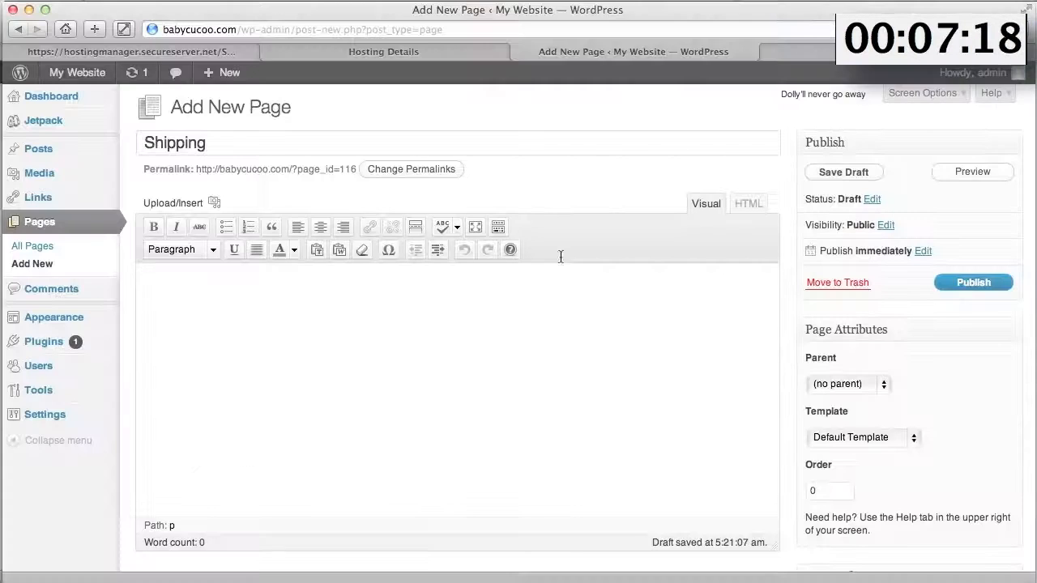
{"action": "key", "text": "super+v"}
{"action": "left_click", "coordinate": [981, 282]}
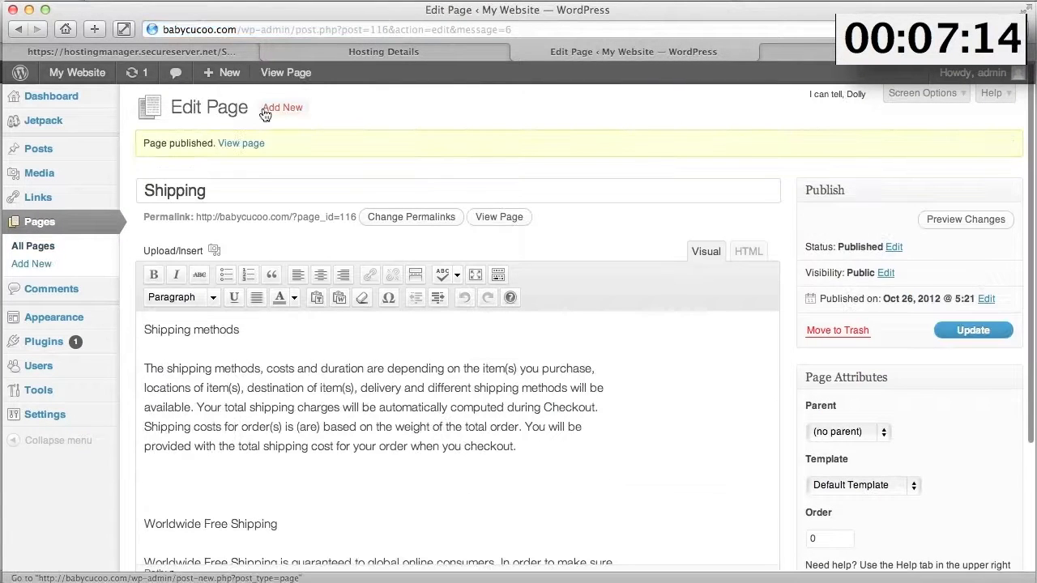
- Publish three empty pages titled 'Contact', 'Products' and 'Home'
{"action": "left_click", "coordinate": [277, 113]}
{"action": "left_click", "coordinate": [143, 129]}
{"action": "type", "text": "Contact"}
{"action": "left_click", "coordinate": [966, 283]}
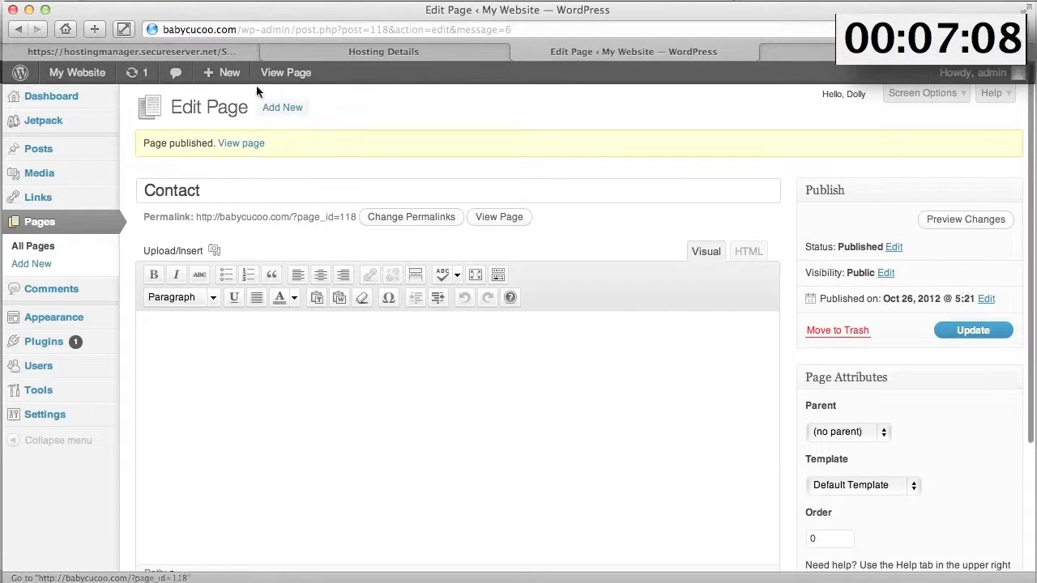
{"action": "left_click", "coordinate": [282, 109]}
{"action": "type", "text": "Products"}
{"action": "left_click", "coordinate": [951, 283]}
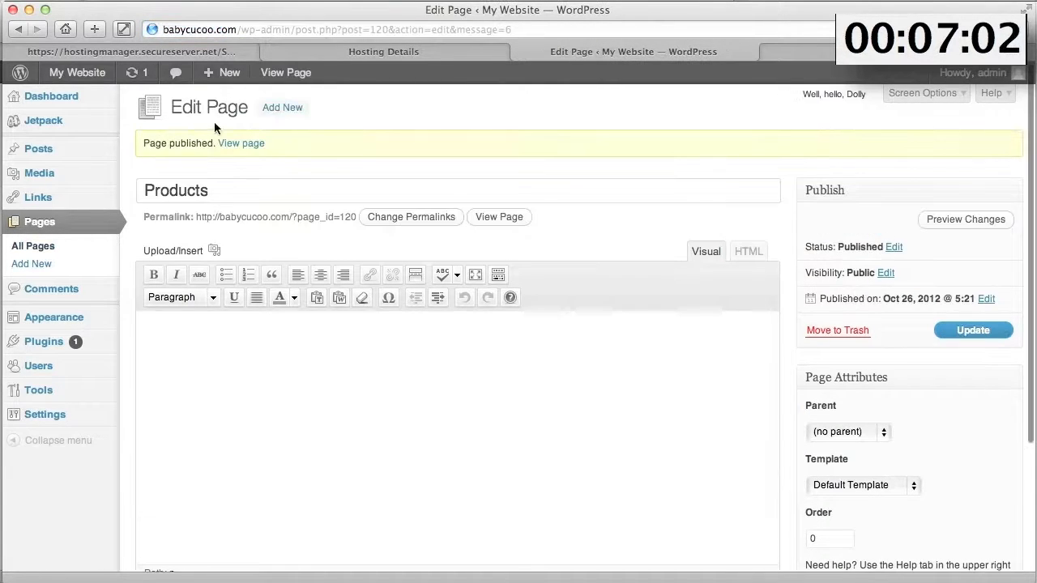
{"action": "left_click", "coordinate": [283, 108]}
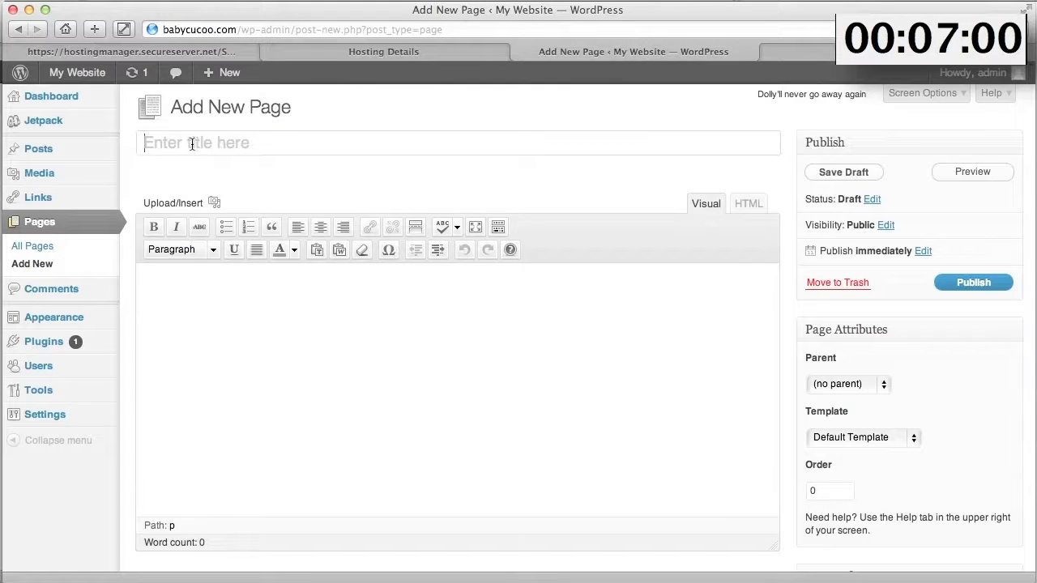
{"action": "type", "text": "Home"}
{"action": "left_click", "coordinate": [978, 287]}
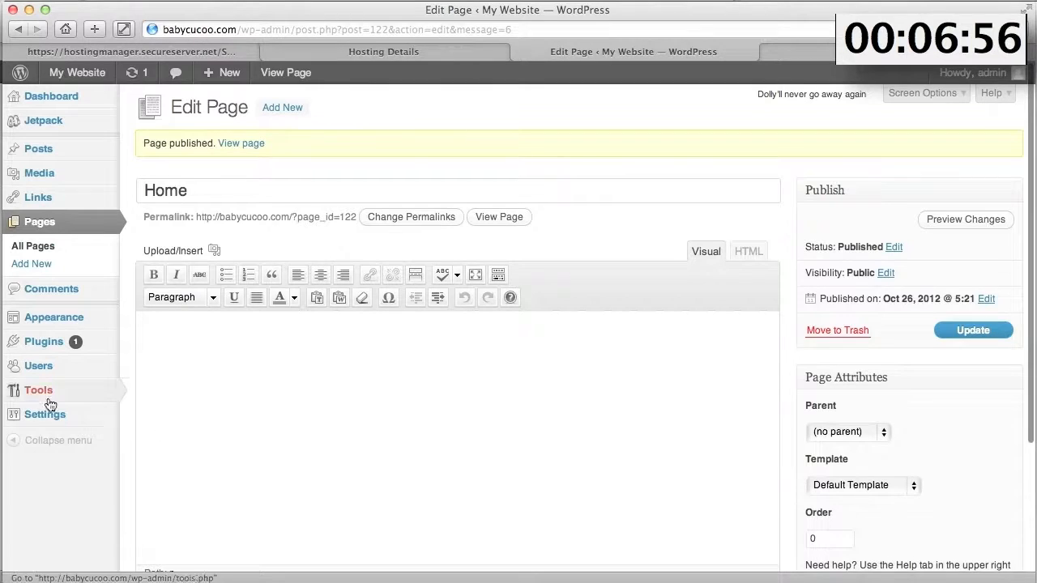
{"action": "mouse_move", "coordinate": [48, 414]}
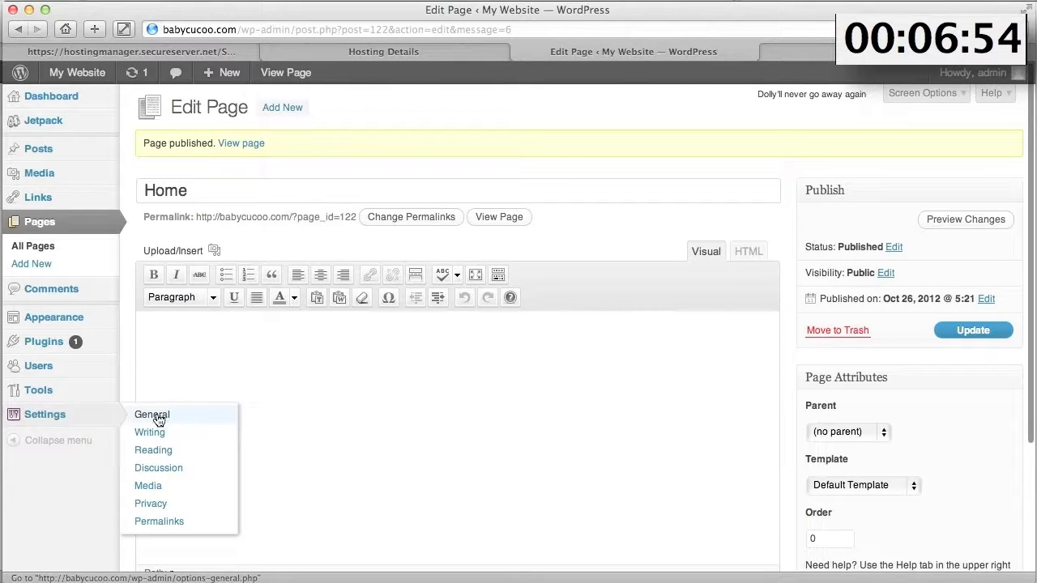
- In Reading settings, set the front page to the static 'Home' page and save
{"action": "left_click", "coordinate": [147, 451]}
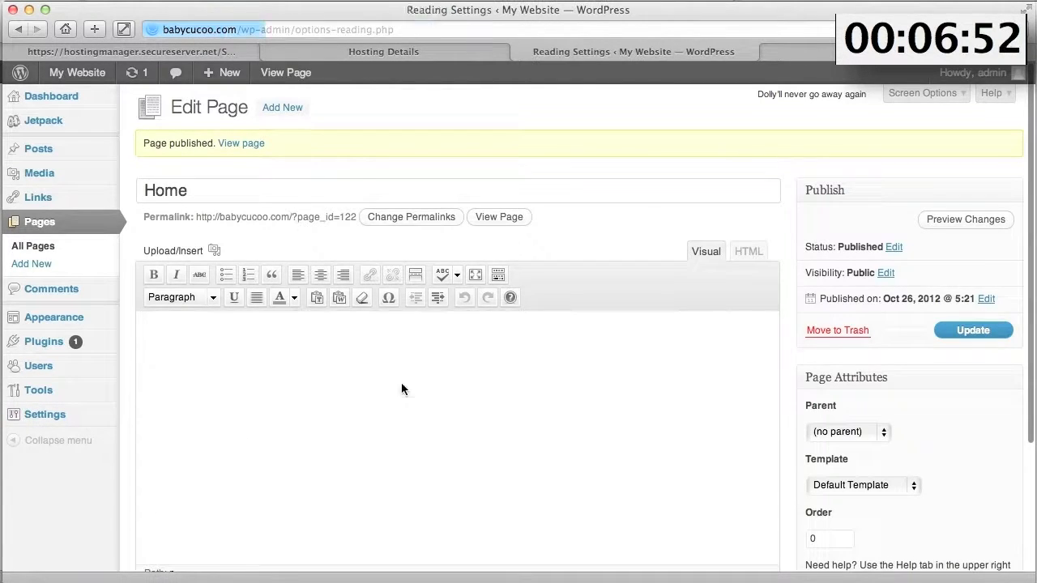
{"action": "left_click", "coordinate": [326, 171]}
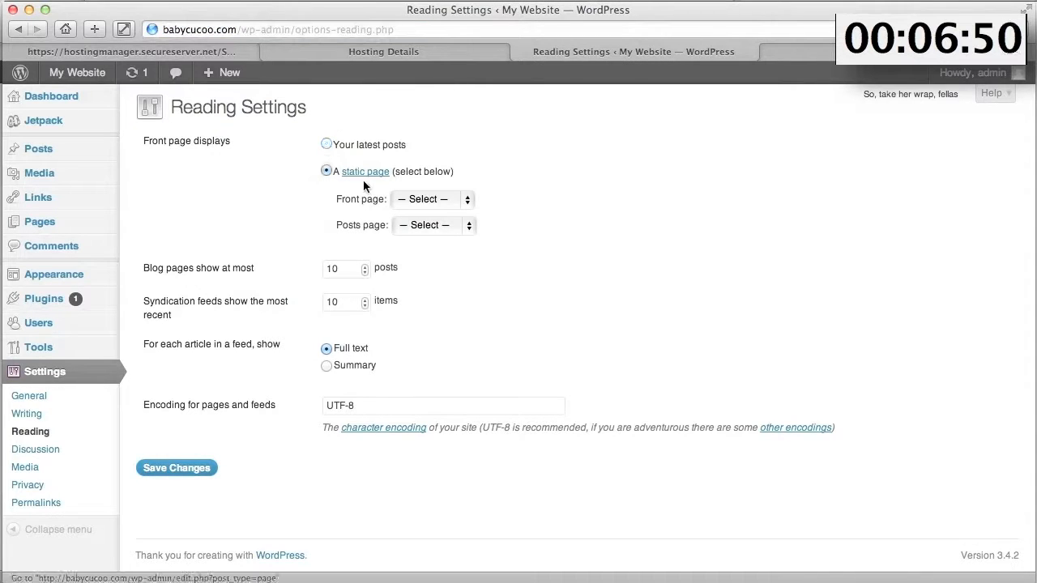
{"action": "left_click", "coordinate": [422, 201]}
{"action": "left_click", "coordinate": [418, 239]}
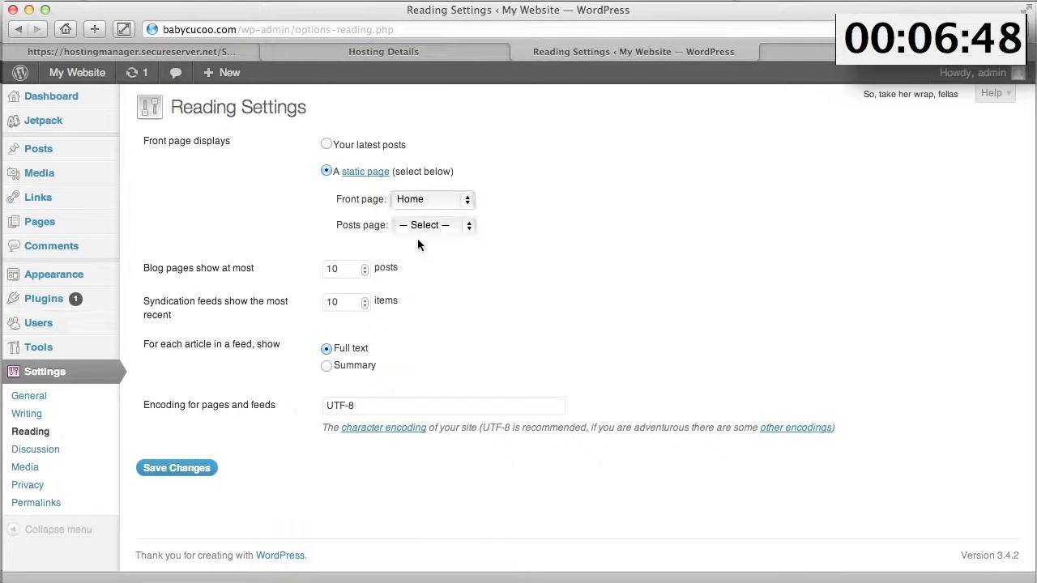
{"action": "left_click", "coordinate": [192, 469]}
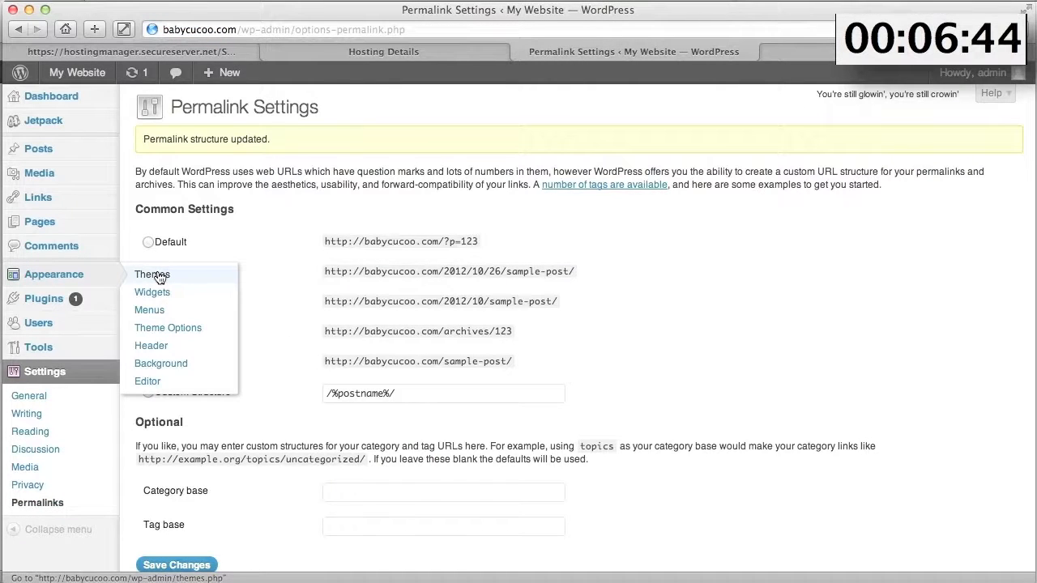
- Upload and install the universal_LilPinky.zip theme, then activate it
{"action": "left_click", "coordinate": [160, 277]}
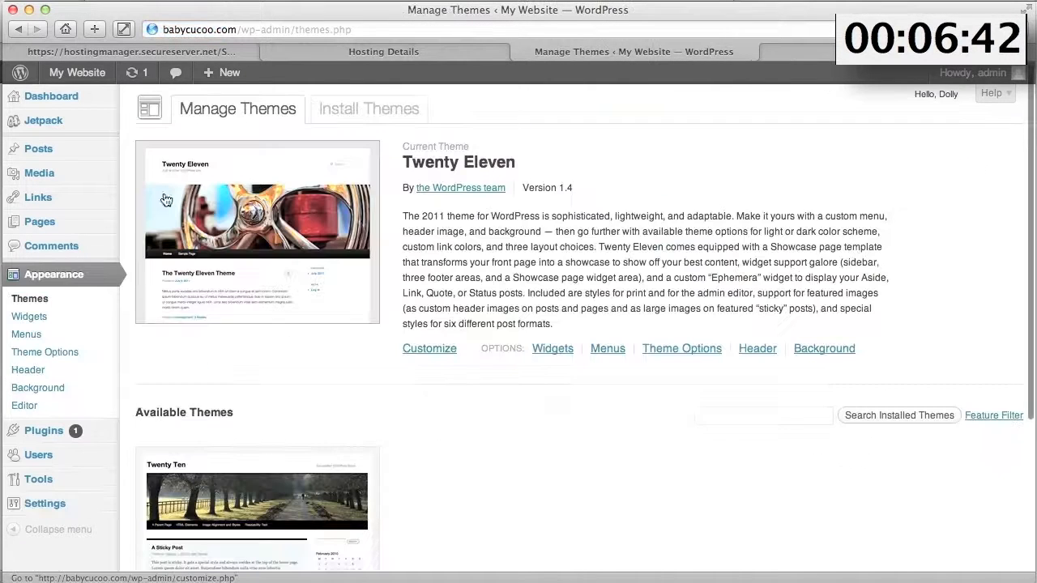
{"action": "left_click", "coordinate": [382, 113]}
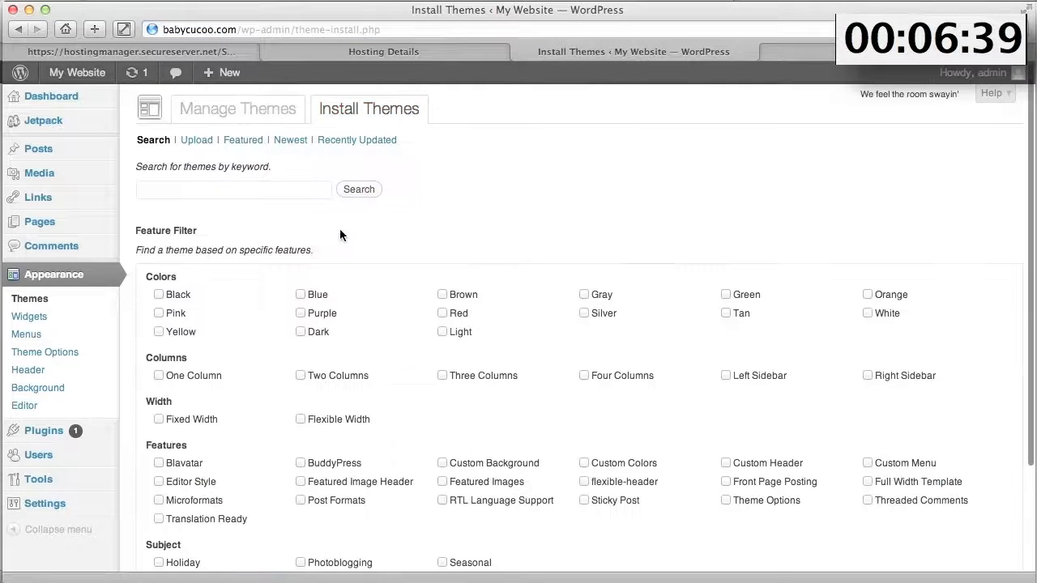
{"action": "left_click", "coordinate": [197, 141]}
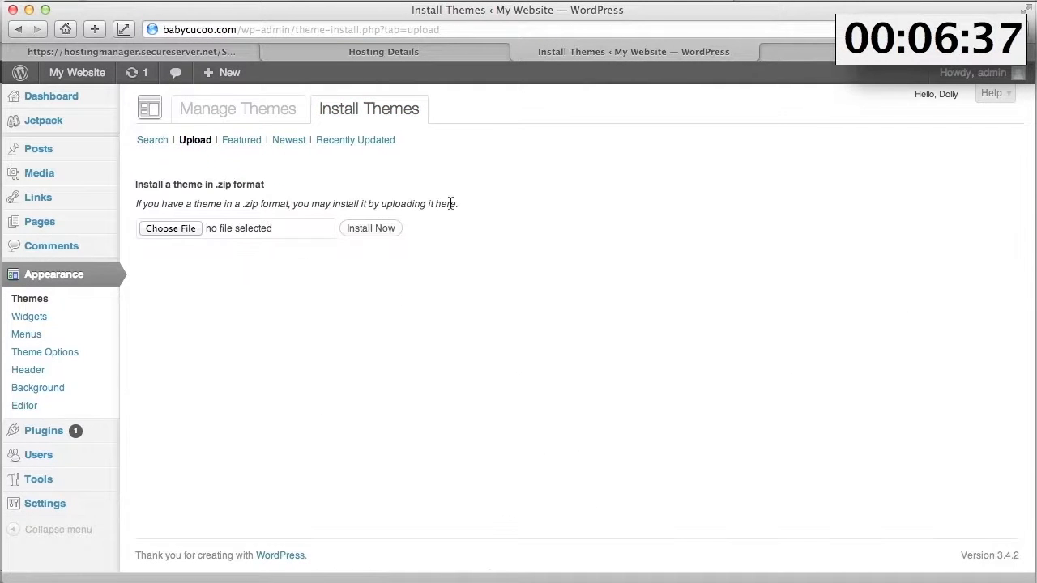
{"action": "left_click", "coordinate": [162, 229]}
{"action": "double_click", "coordinate": [318, 131]}
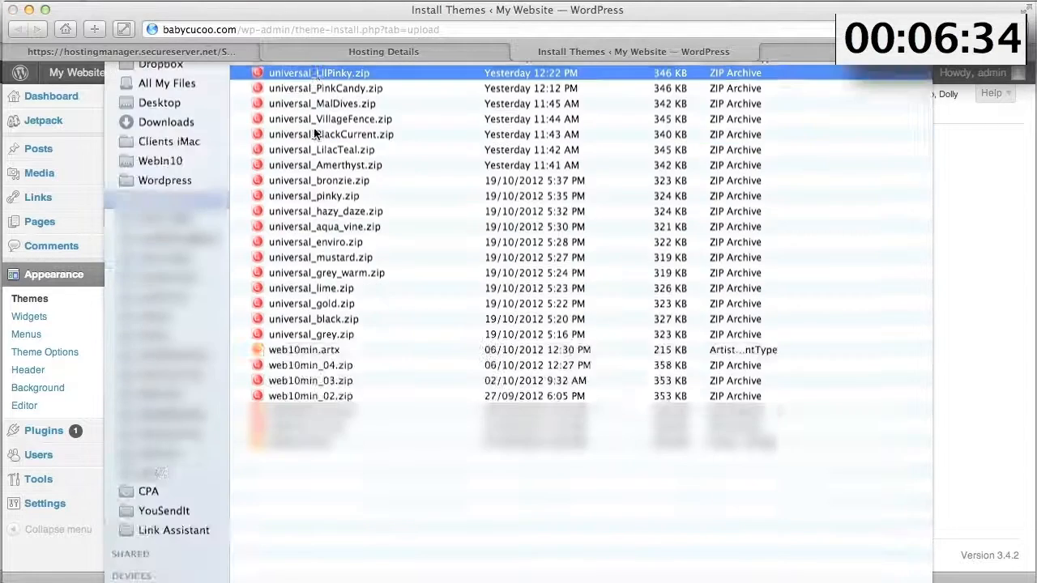
{"action": "left_click", "coordinate": [382, 231]}
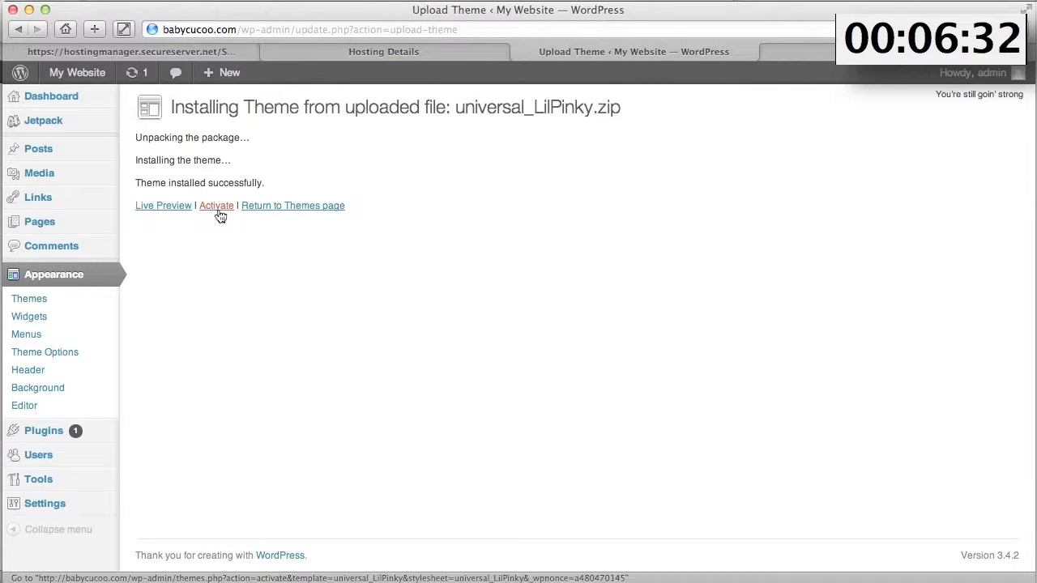
{"action": "left_click", "coordinate": [216, 209]}
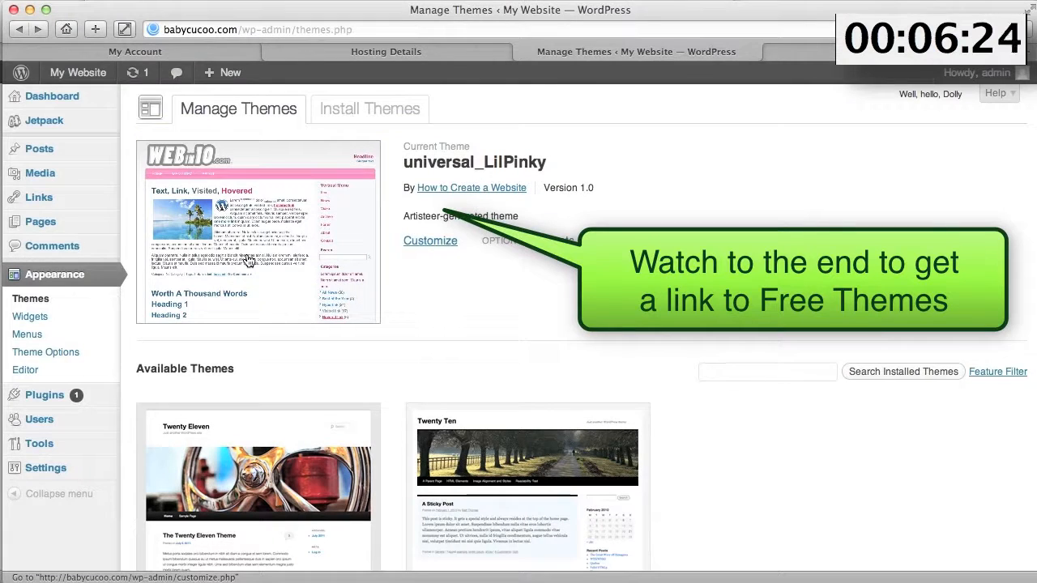
- View the live site in its pink WEBin10 design, then select the universal_LilPinky name on Manage Themes
{"action": "left_click", "coordinate": [66, 75]}
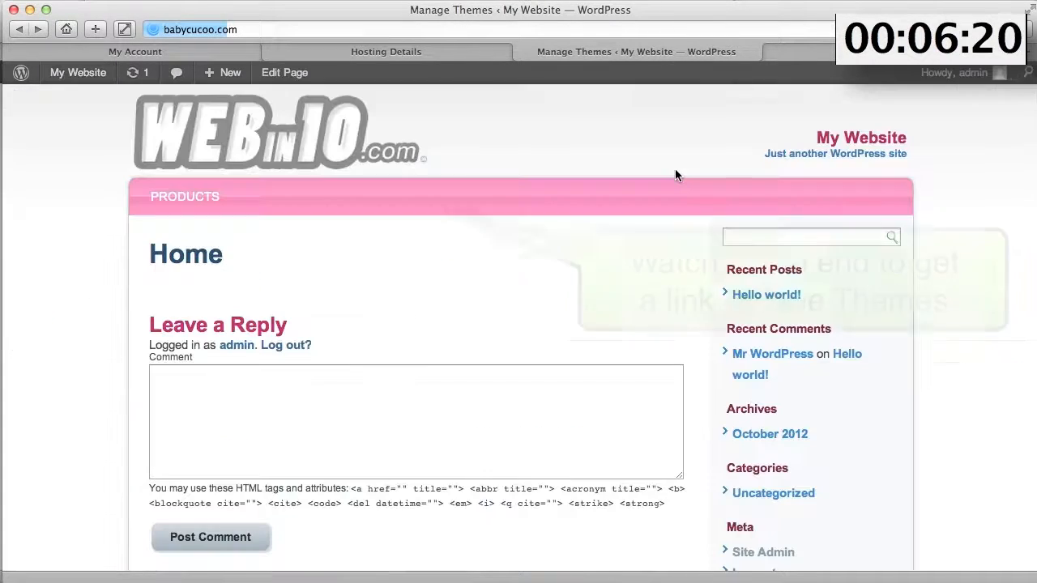
{"action": "scroll", "coordinate": [965, 167], "scroll_direction": "down", "scroll_amount": 5}
{"action": "scroll", "coordinate": [965, 167], "scroll_direction": "up", "scroll_amount": 5}
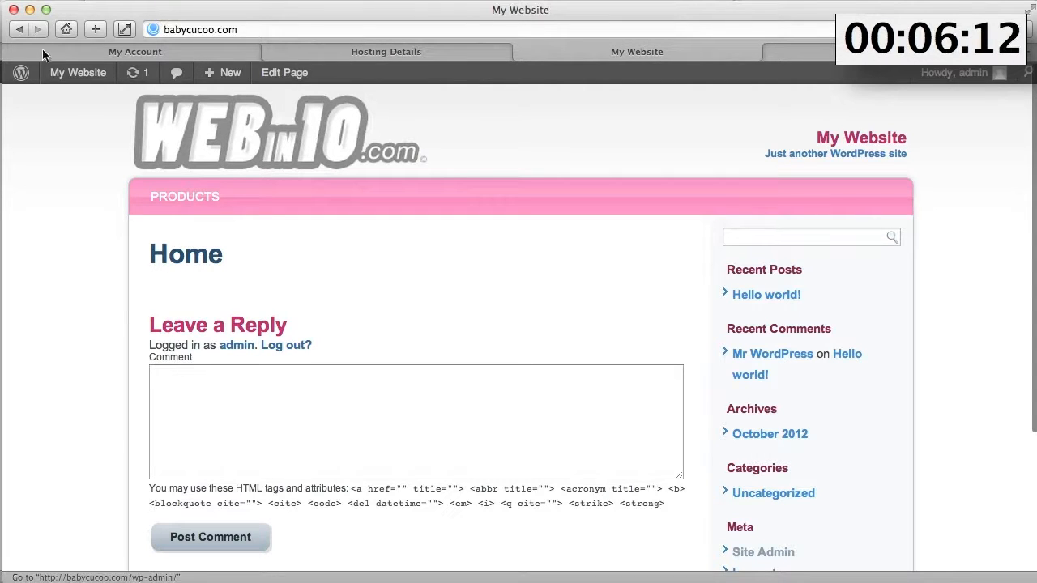
{"action": "left_click", "coordinate": [20, 33]}
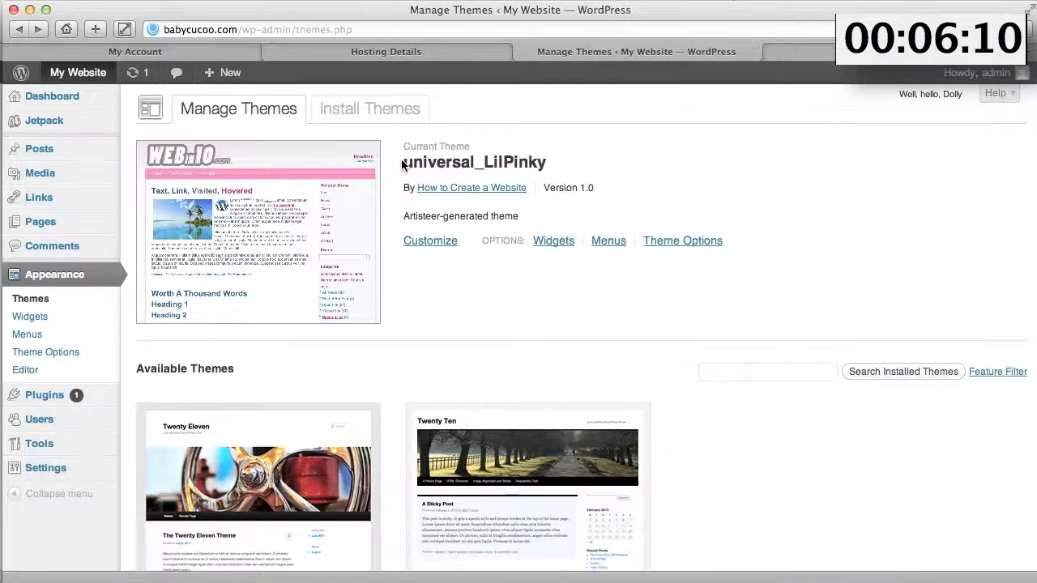
{"action": "left_click_drag", "start_coordinate": [402, 164], "coordinate": [547, 164]}
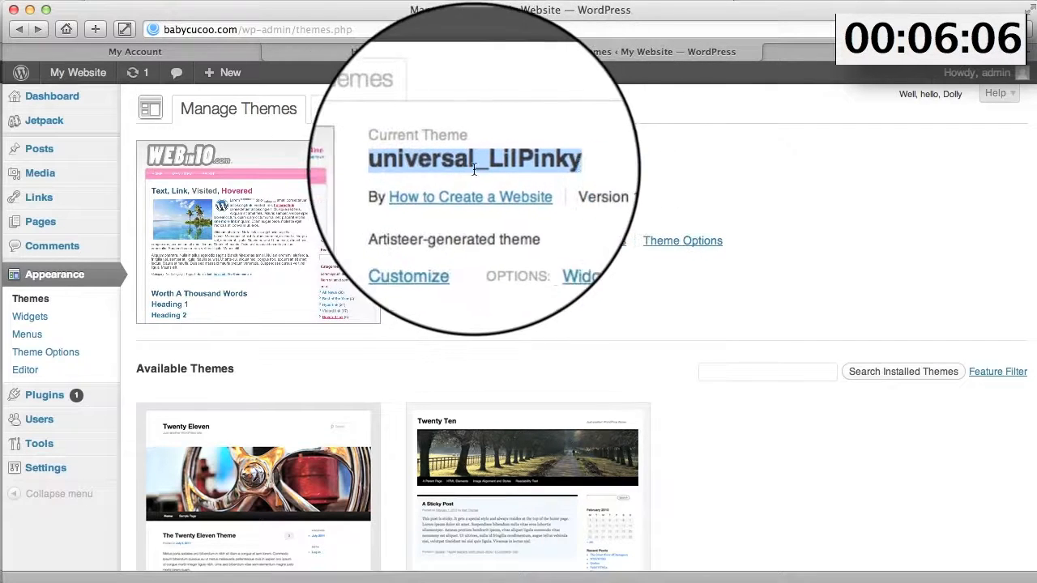
- Browse the FTP File Manager to wp-content/themes/universal_LilPinky/images and select header-object.png
{"action": "left_click", "coordinate": [387, 51]}
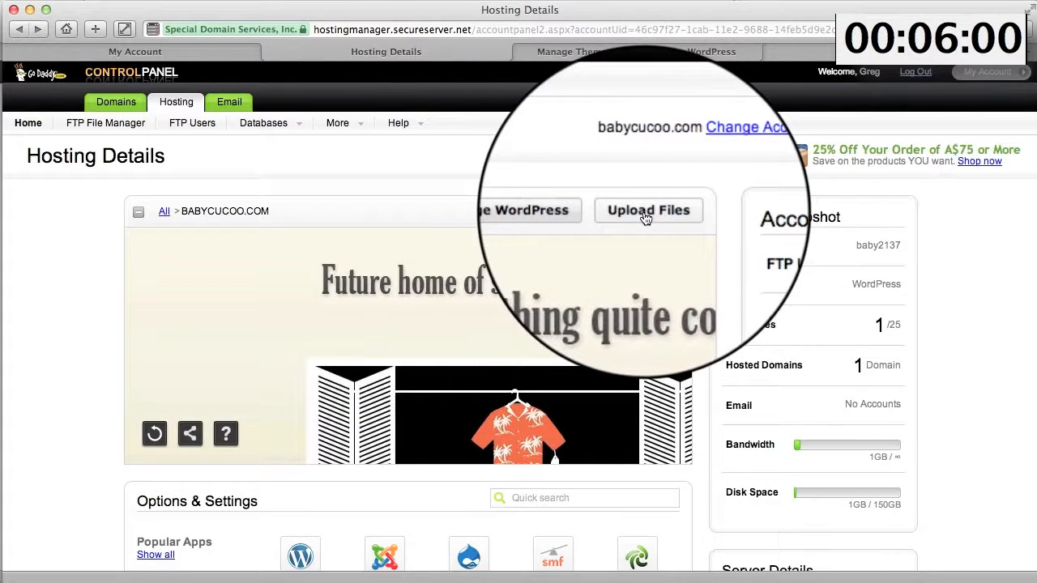
{"action": "left_click", "coordinate": [650, 214]}
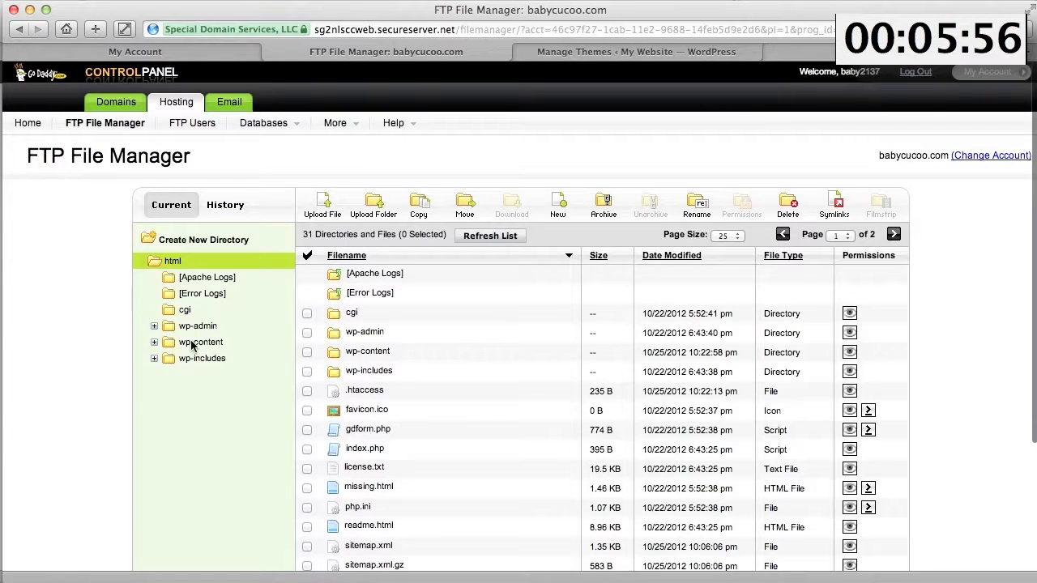
{"action": "left_click", "coordinate": [192, 343]}
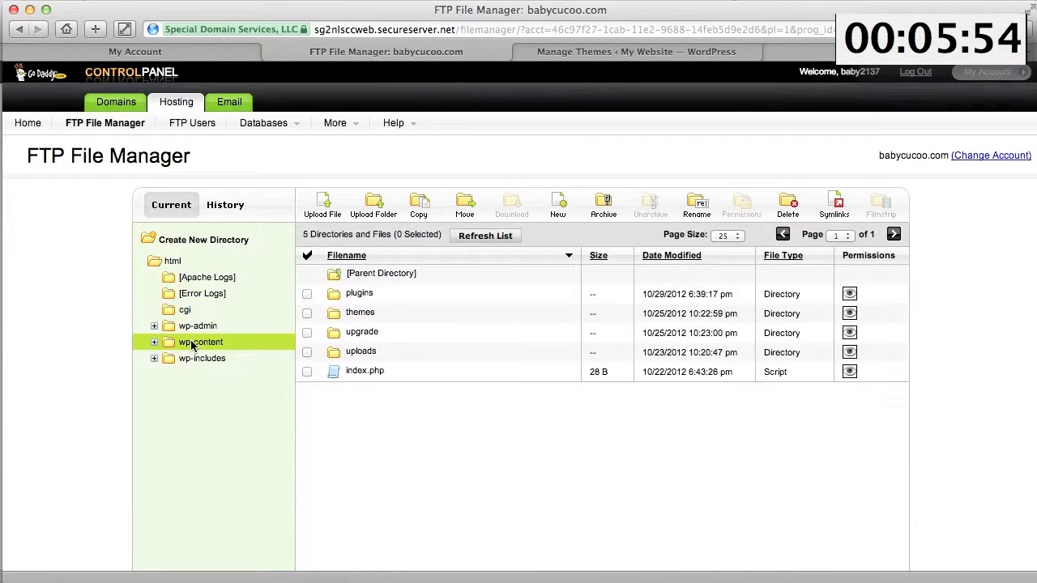
{"action": "double_click", "coordinate": [361, 315]}
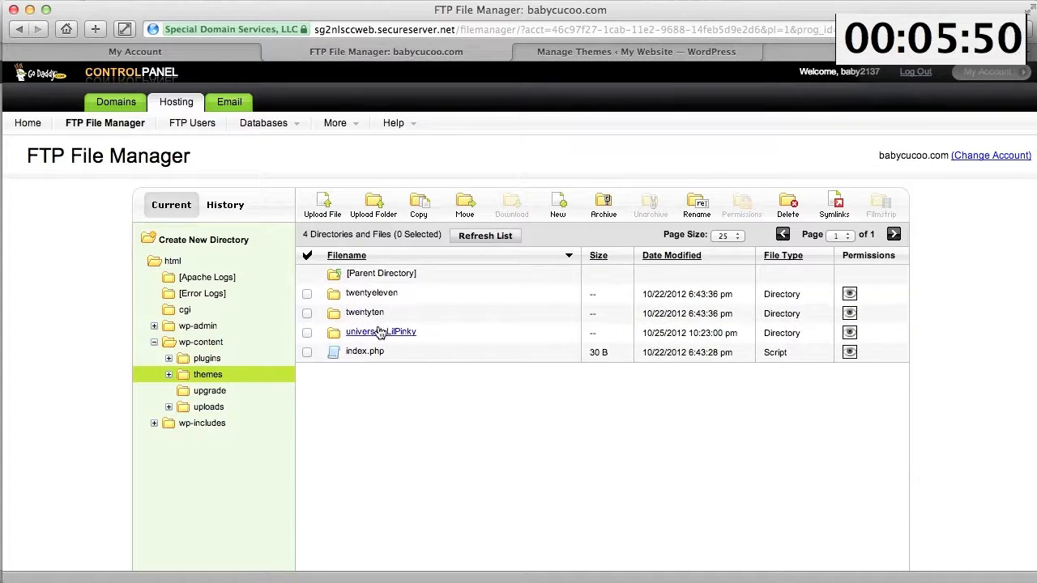
{"action": "double_click", "coordinate": [369, 334]}
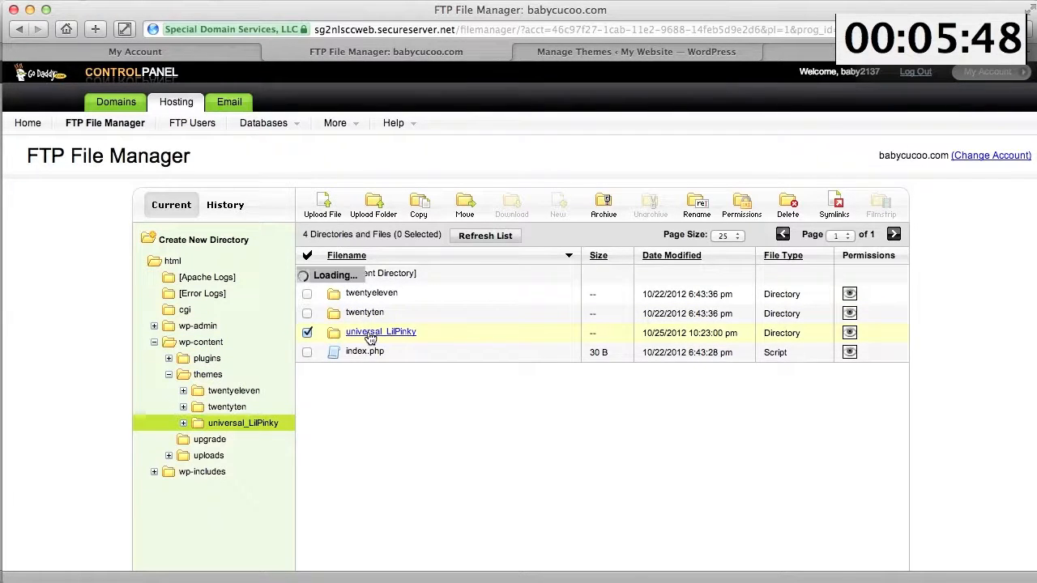
{"action": "double_click", "coordinate": [360, 295]}
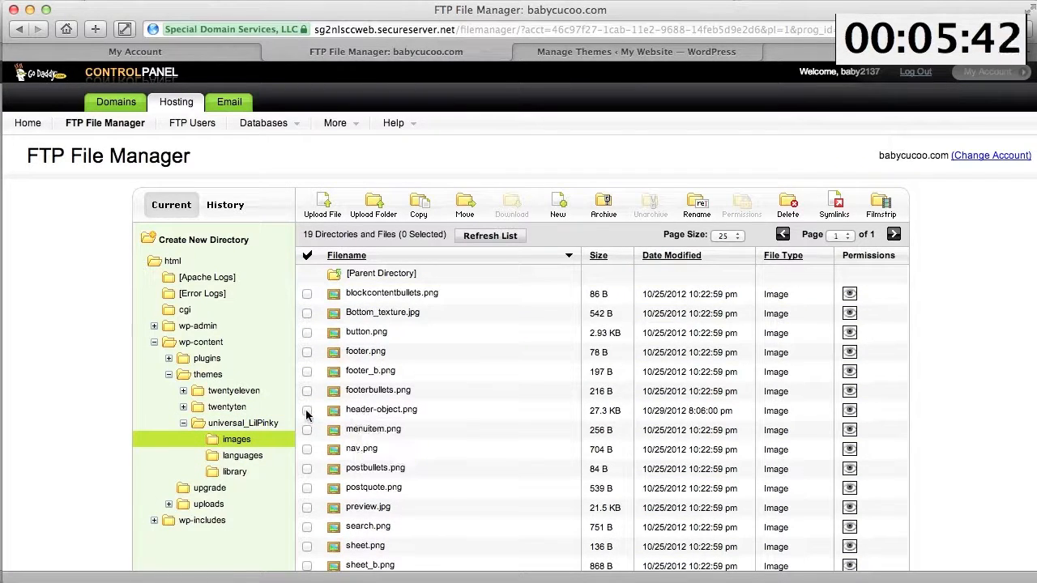
{"action": "left_click", "coordinate": [306, 412]}
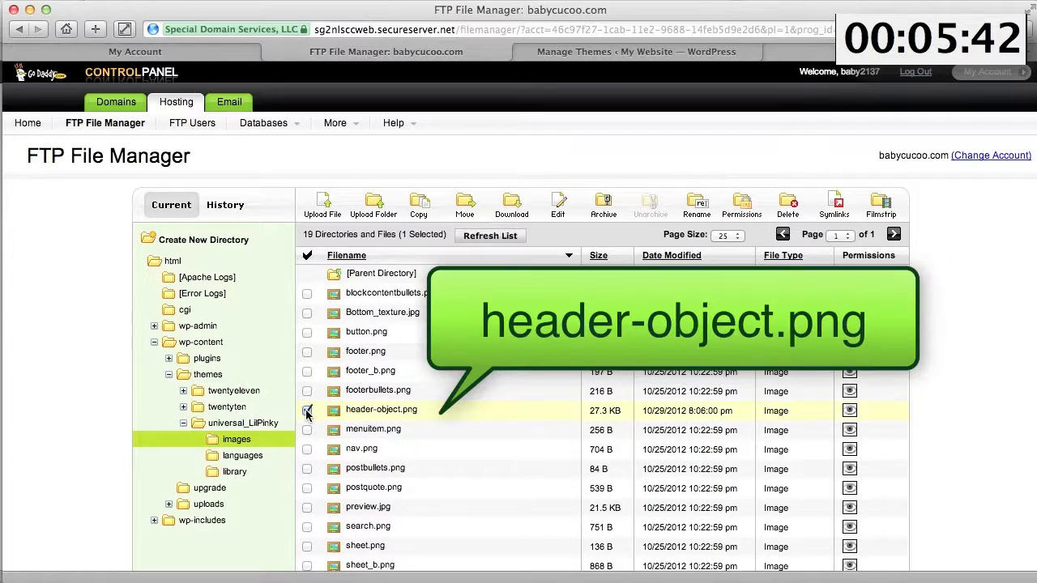
- Delete the old header-object.png, upload the new 40.1 KB copy, and return to WordPress
{"action": "left_click", "coordinate": [788, 206]}
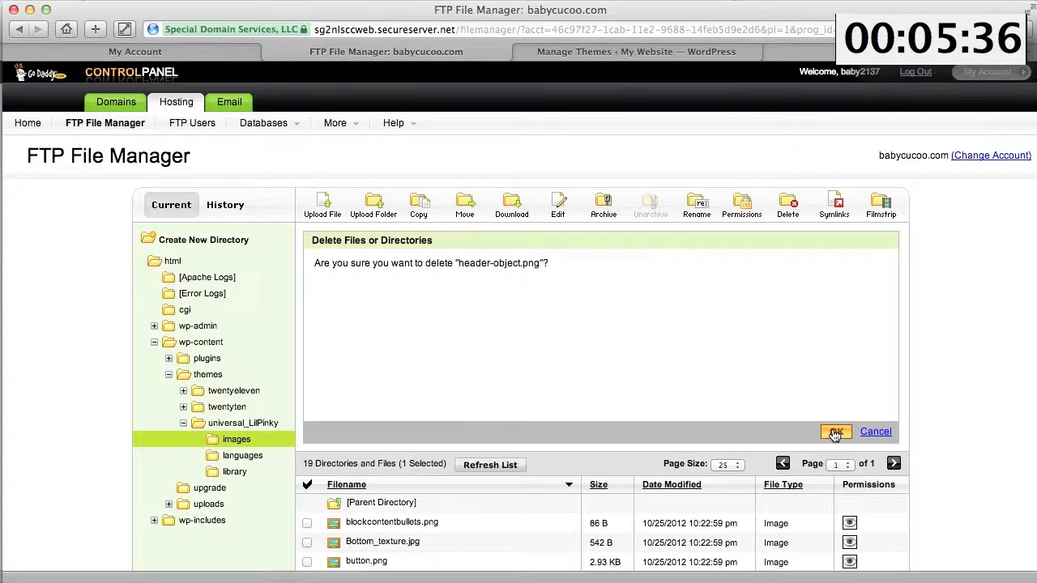
{"action": "left_click", "coordinate": [834, 433]}
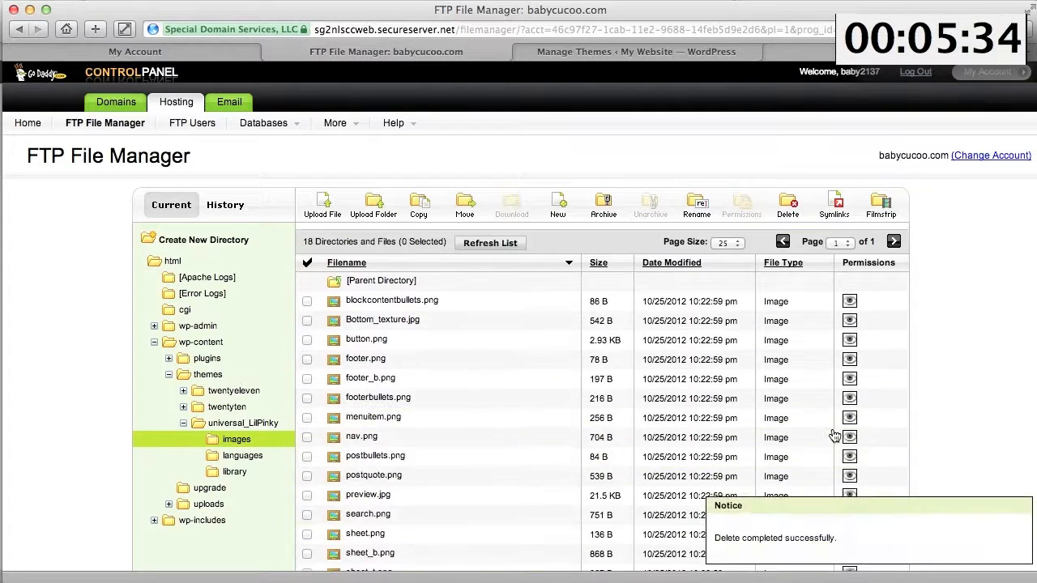
{"action": "left_click", "coordinate": [323, 202]}
{"action": "left_click", "coordinate": [332, 312]}
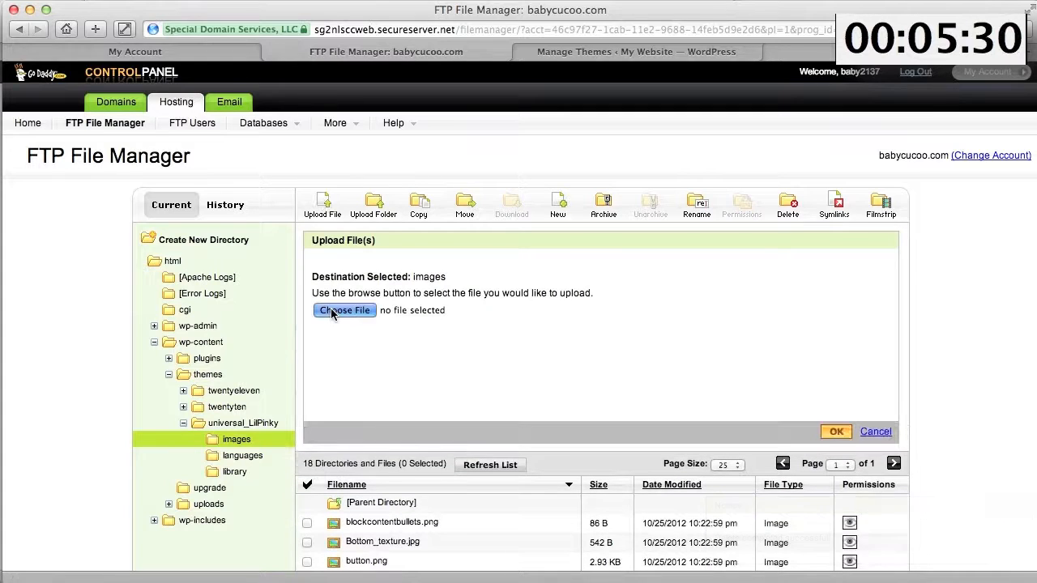
{"action": "left_click", "coordinate": [290, 165]}
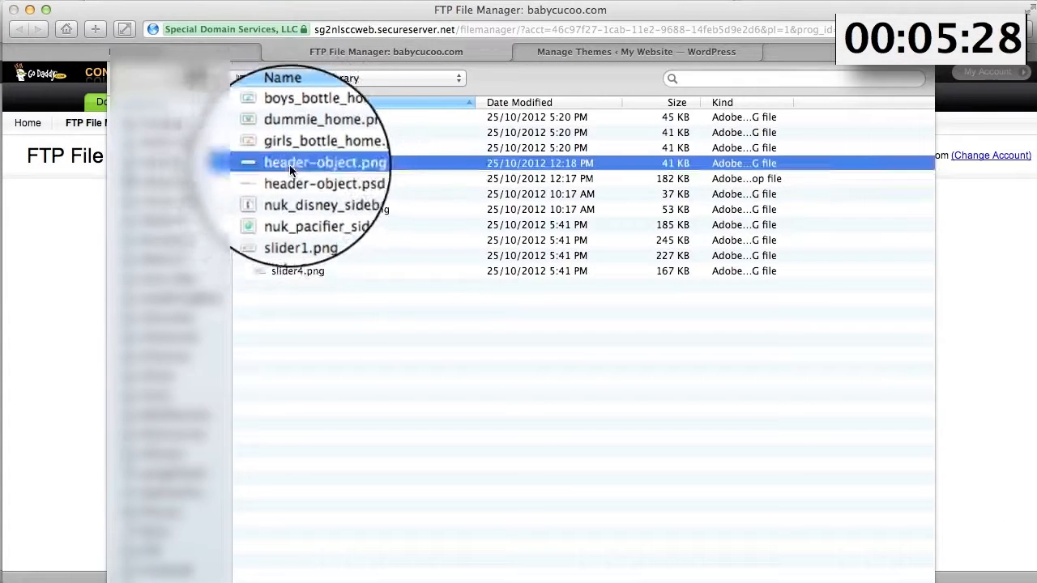
{"action": "double_click", "coordinate": [289, 165]}
{"action": "left_click", "coordinate": [834, 436]}
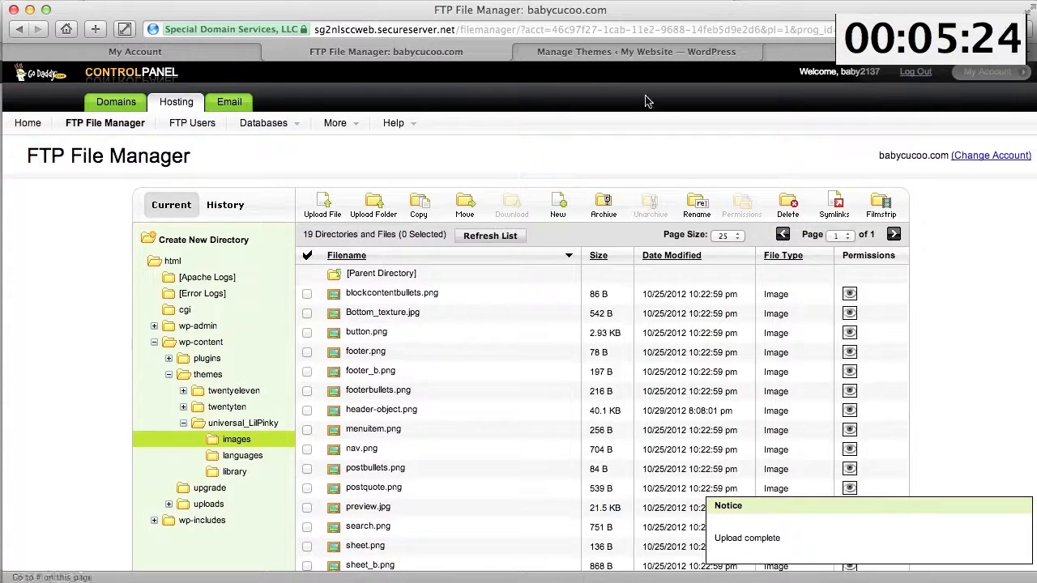
{"action": "left_click", "coordinate": [595, 51]}
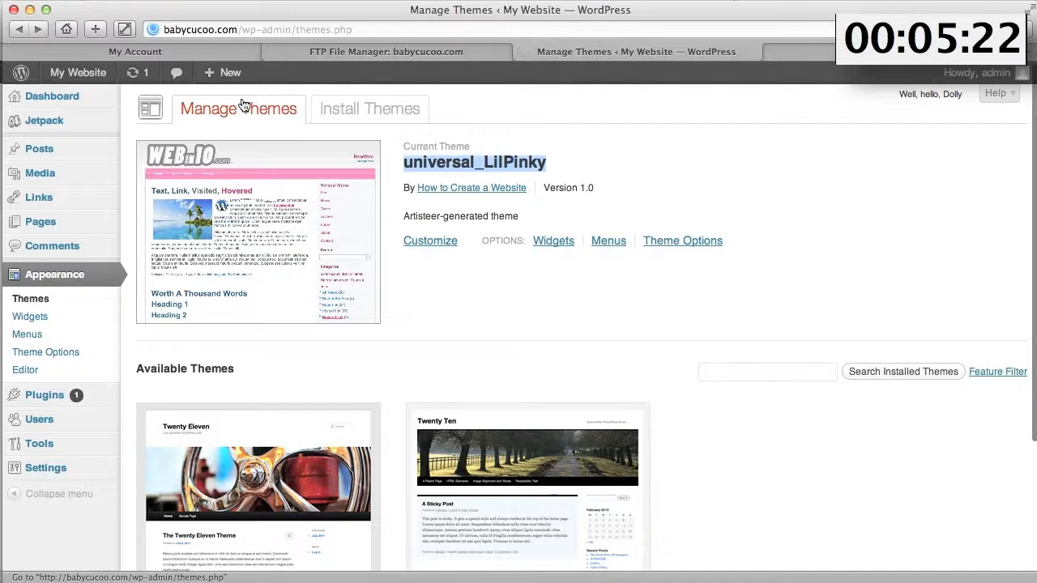
- Visit the live site to see the BABYCUCOO bottle header, then go back to General Settings
{"action": "left_click", "coordinate": [79, 75]}
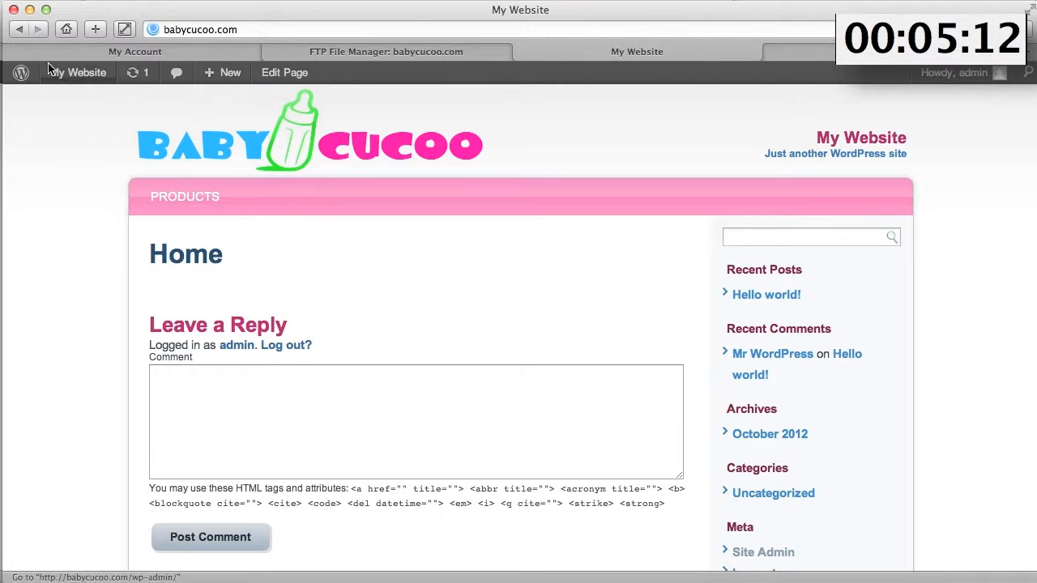
{"action": "left_click", "coordinate": [20, 30]}
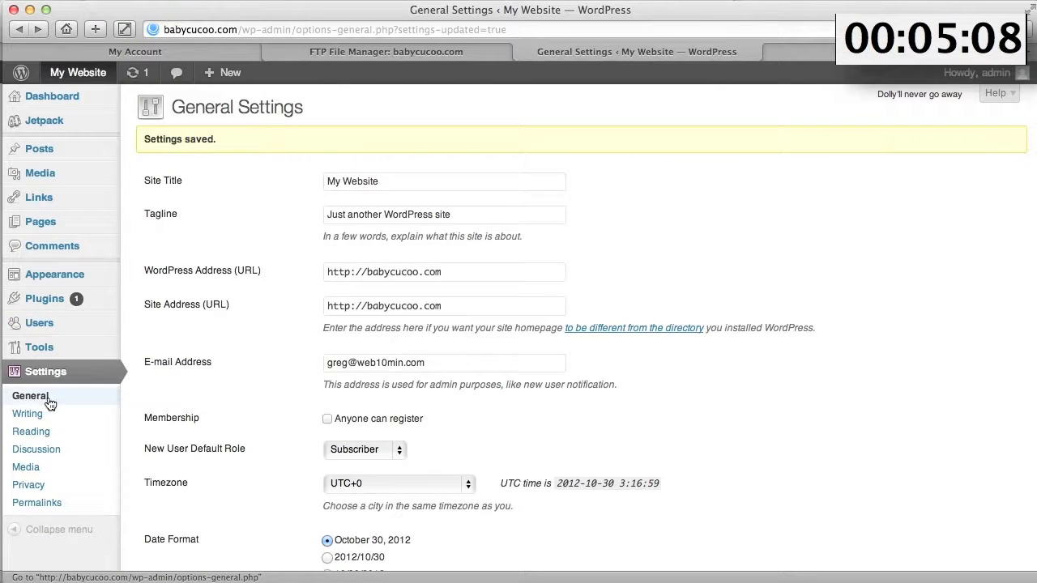
- Enter site title 'Baby Bottles & Pacifiers' and tagline 'Great Gift Ideas For Baby Showers', then save
{"action": "left_click_drag", "start_coordinate": [388, 185], "coordinate": [346, 184]}
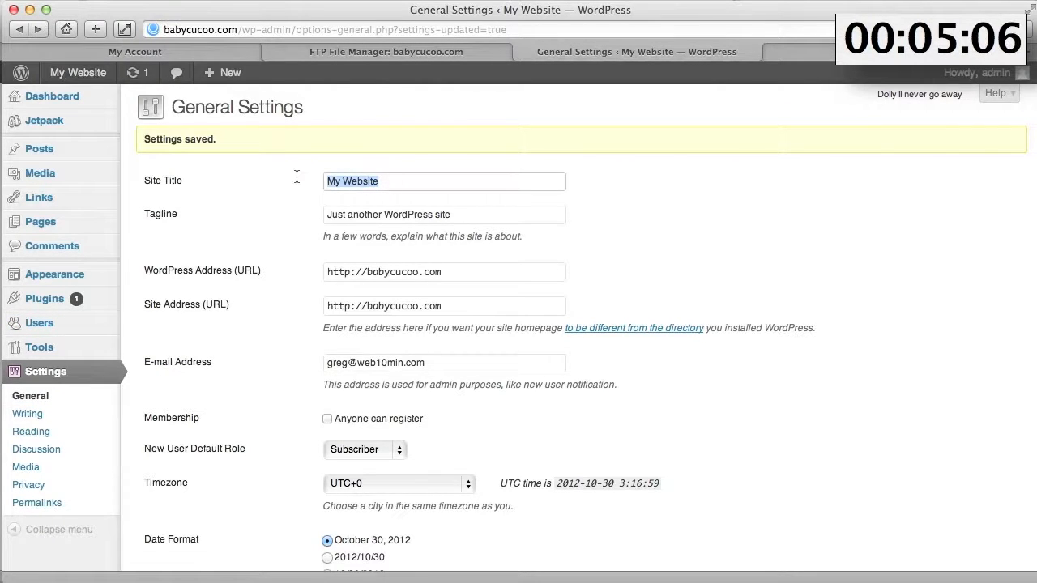
{"action": "type", "text": "Bab"}
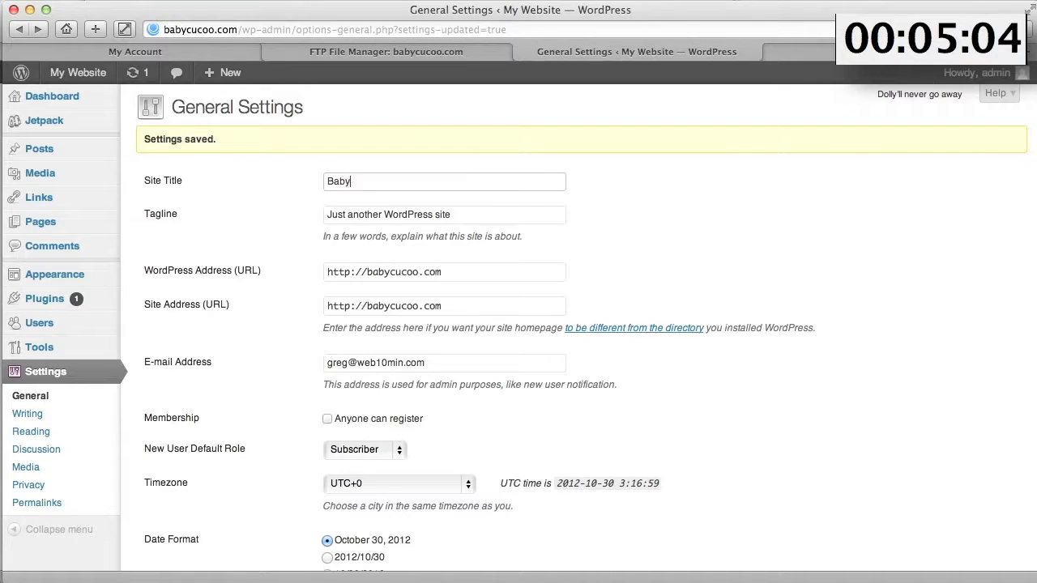
{"action": "key", "text": "Tab"}
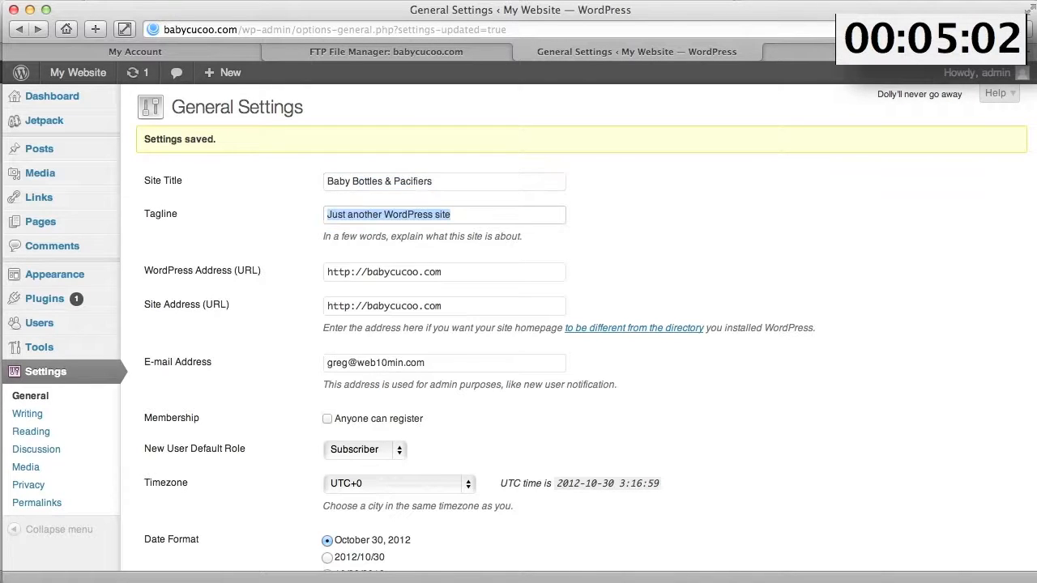
{"action": "type", "text": "Great Gift Ideas For Baby Showers"}
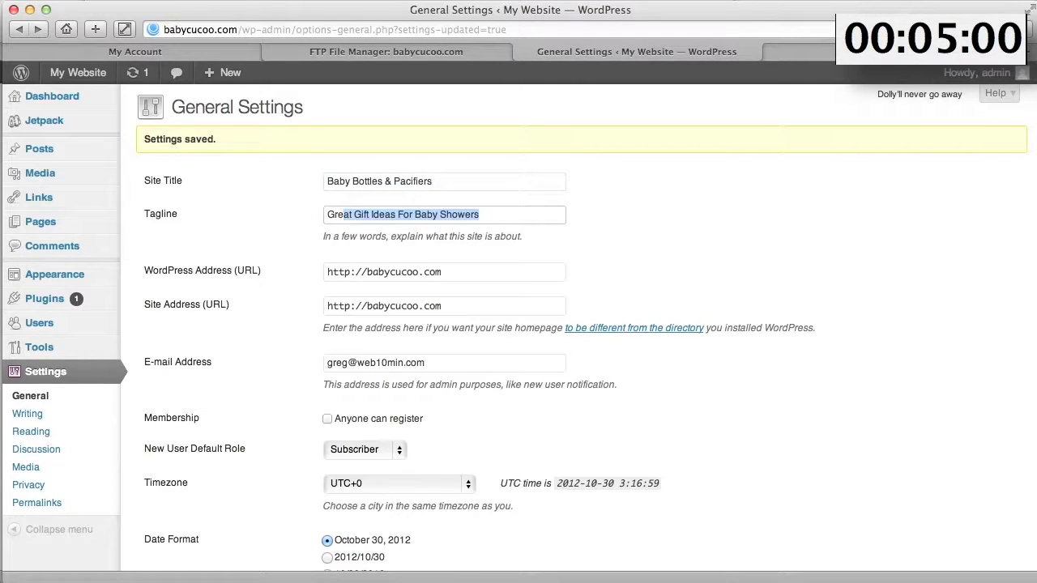
{"action": "key", "text": "Tab"}
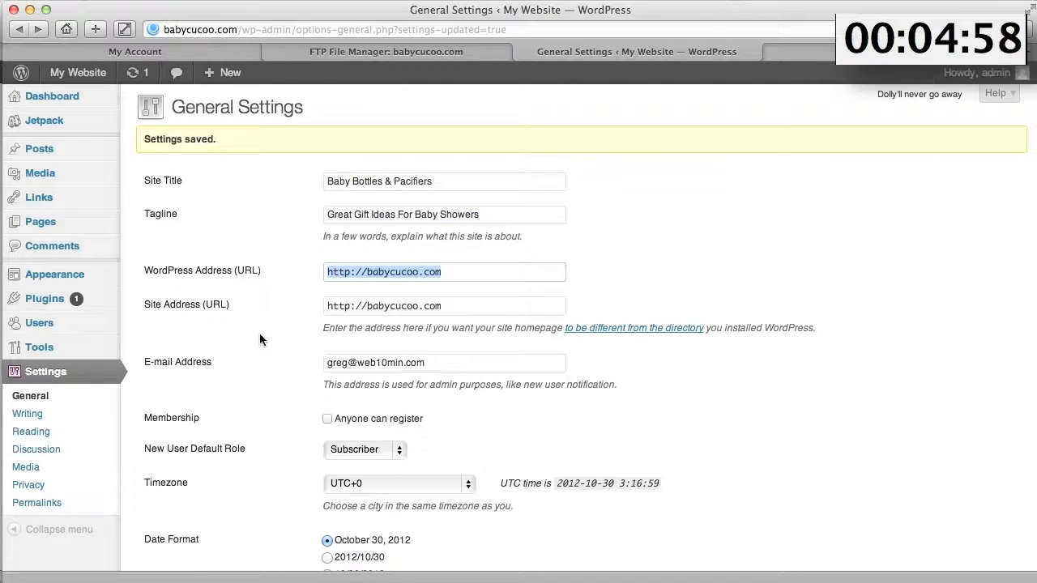
{"action": "scroll", "coordinate": [261, 324], "scroll_direction": "down", "scroll_amount": 5}
{"action": "left_click", "coordinate": [176, 490]}
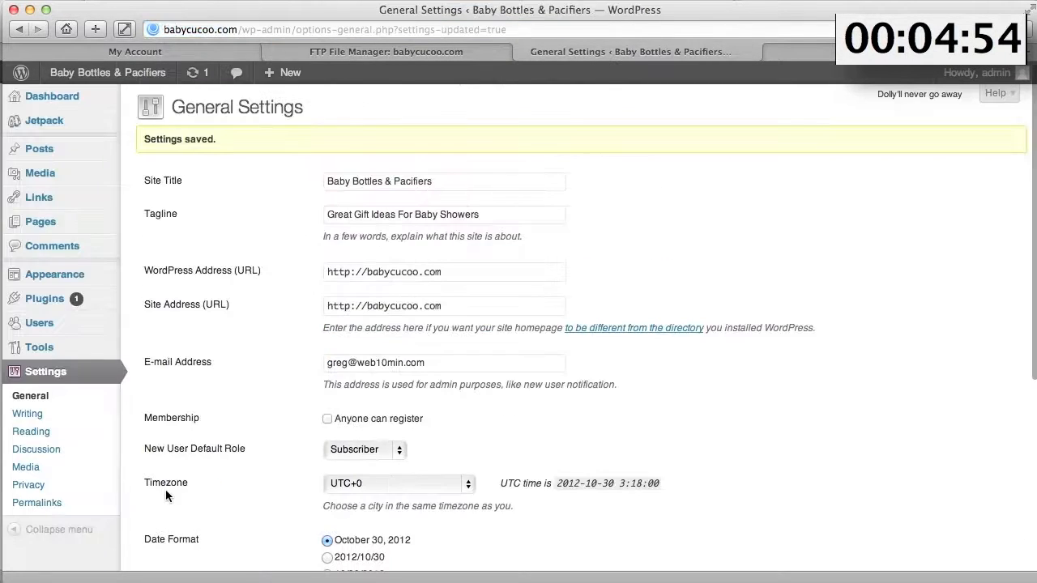
{"action": "mouse_move", "coordinate": [42, 176]}
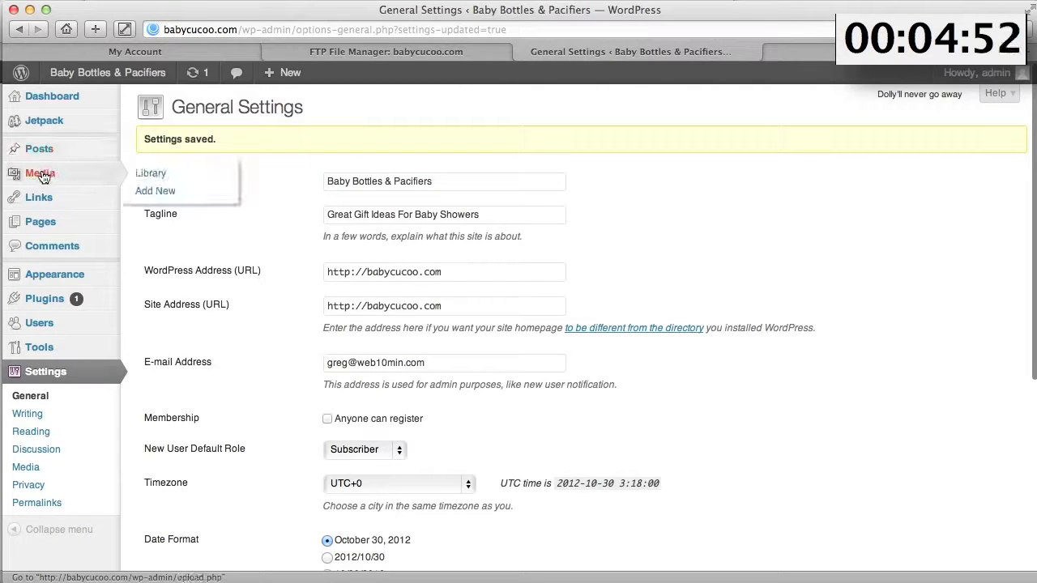
- Upload the nine images from slider4.png through nuk_pacifier_sidebar.png, skipping header-object files, and save them
{"action": "left_click", "coordinate": [165, 192]}
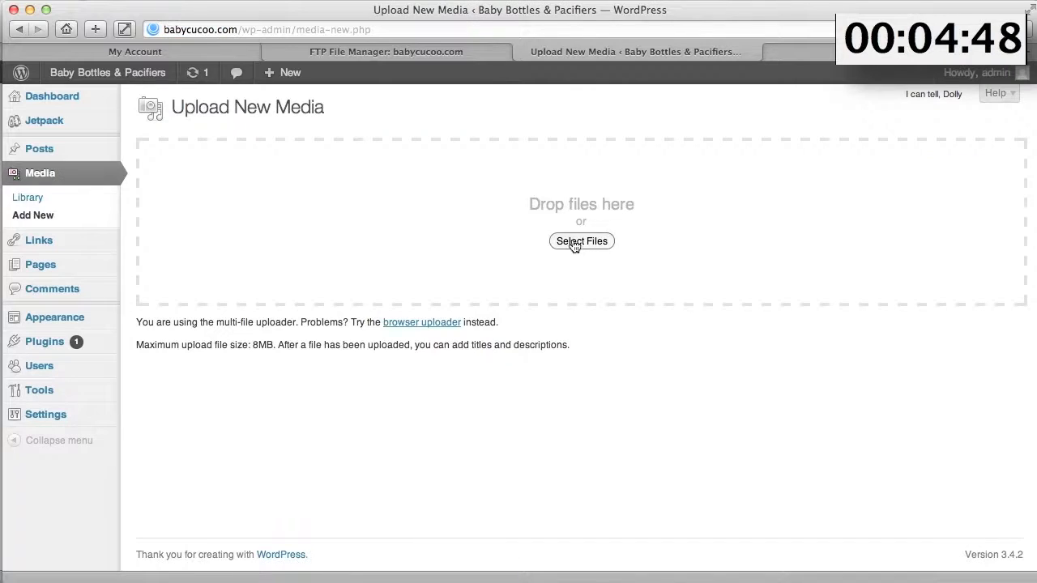
{"action": "left_click", "coordinate": [578, 241]}
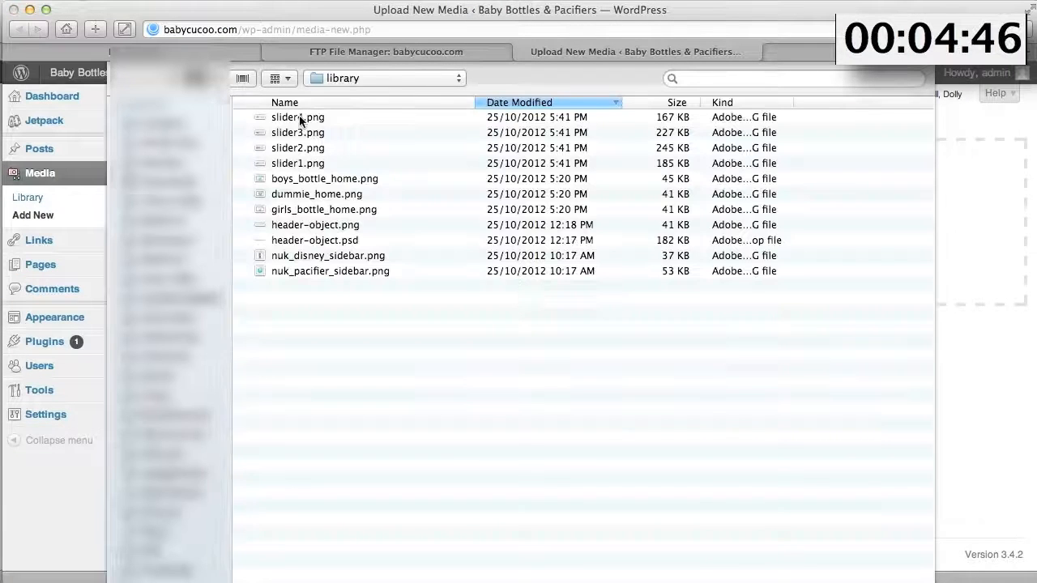
{"action": "left_click", "coordinate": [298, 118]}
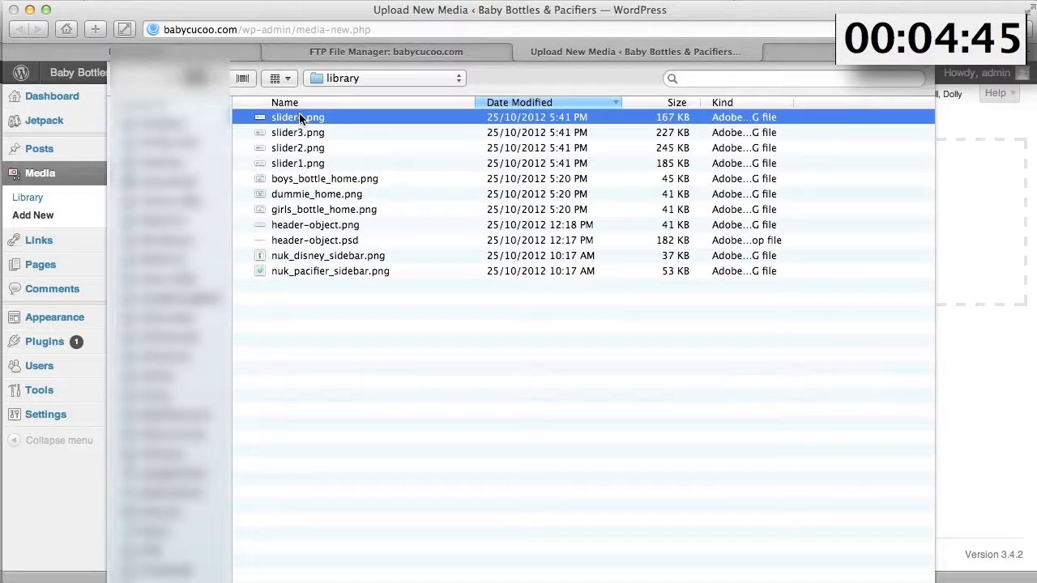
{"action": "left_click", "coordinate": [296, 271], "text": "shift"}
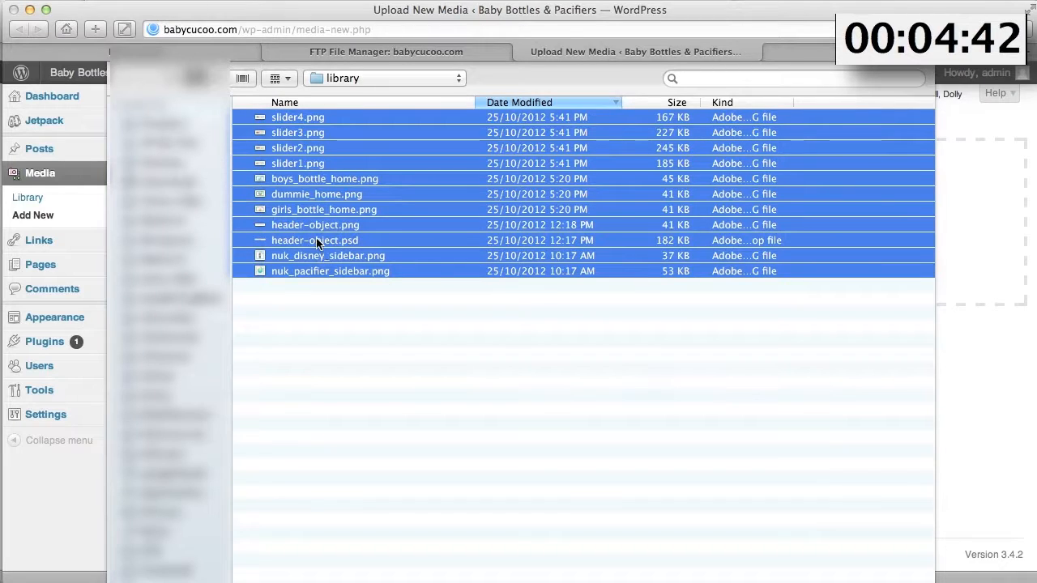
{"action": "left_click", "coordinate": [318, 240], "text": "super"}
{"action": "left_click", "coordinate": [315, 225], "text": "super"}
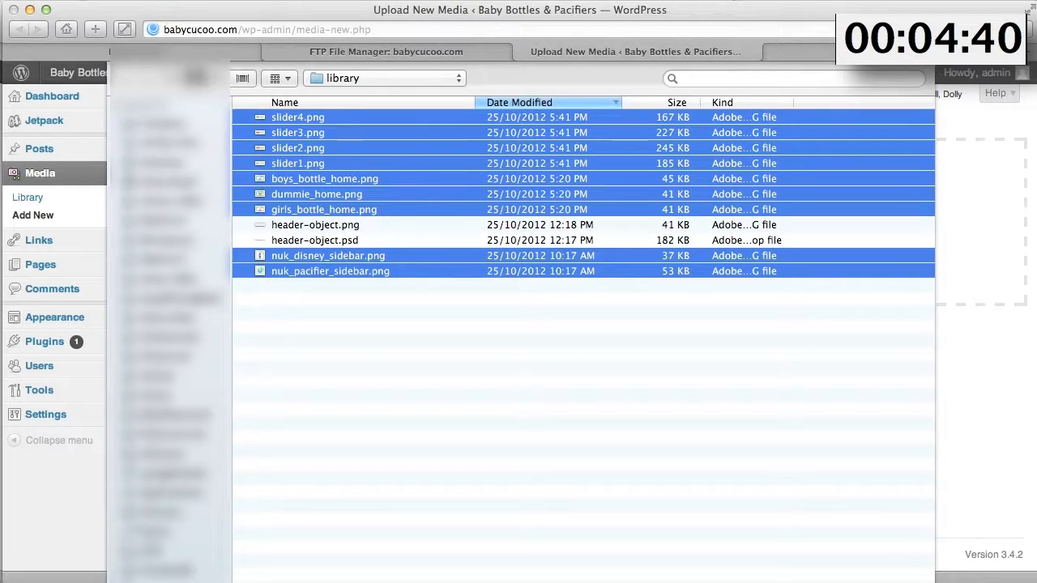
{"action": "key", "text": "Return"}
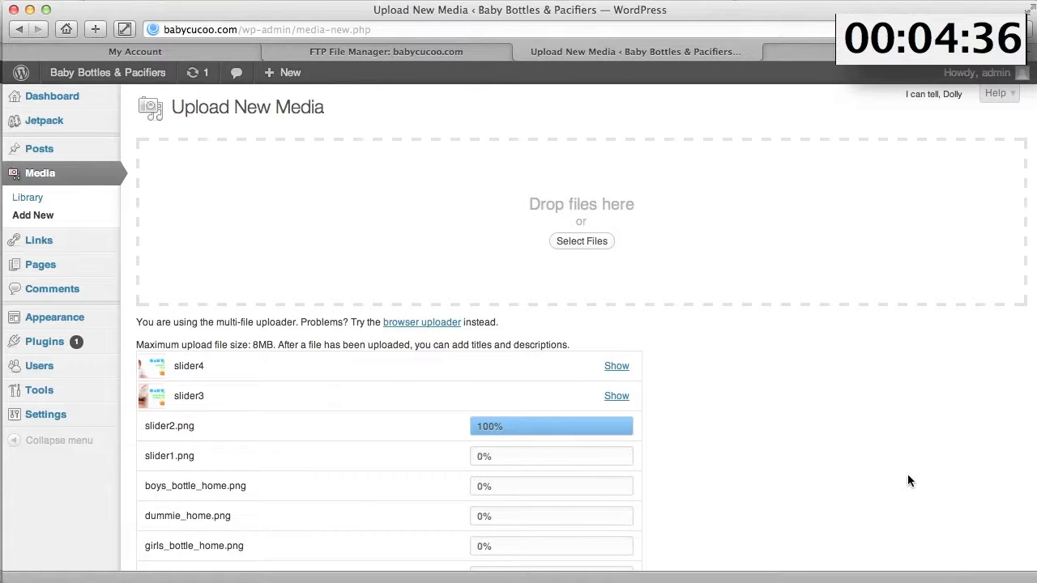
{"action": "scroll", "coordinate": [907, 480], "scroll_direction": "down", "scroll_amount": 4}
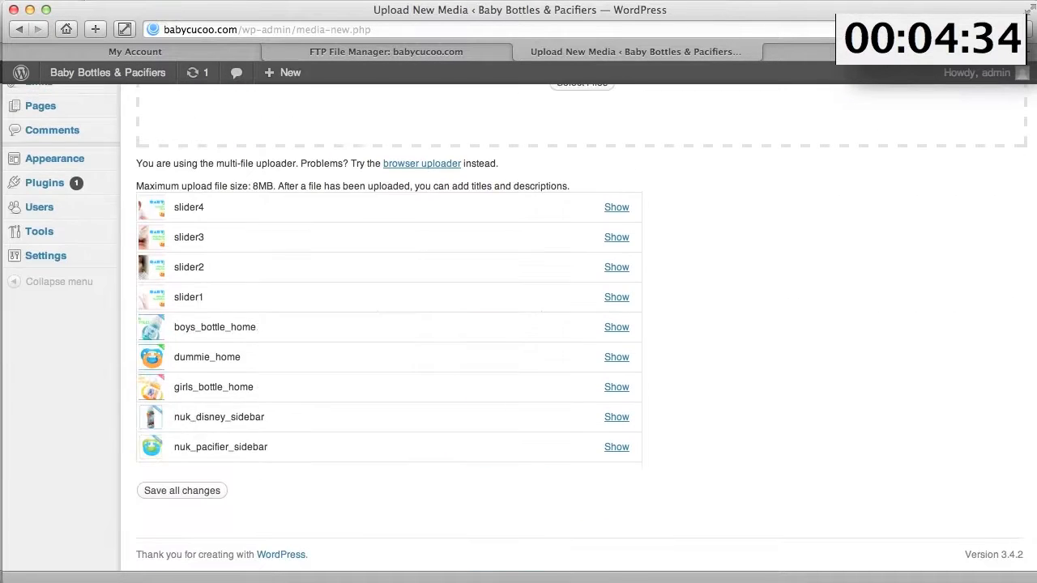
{"action": "left_click", "coordinate": [158, 492]}
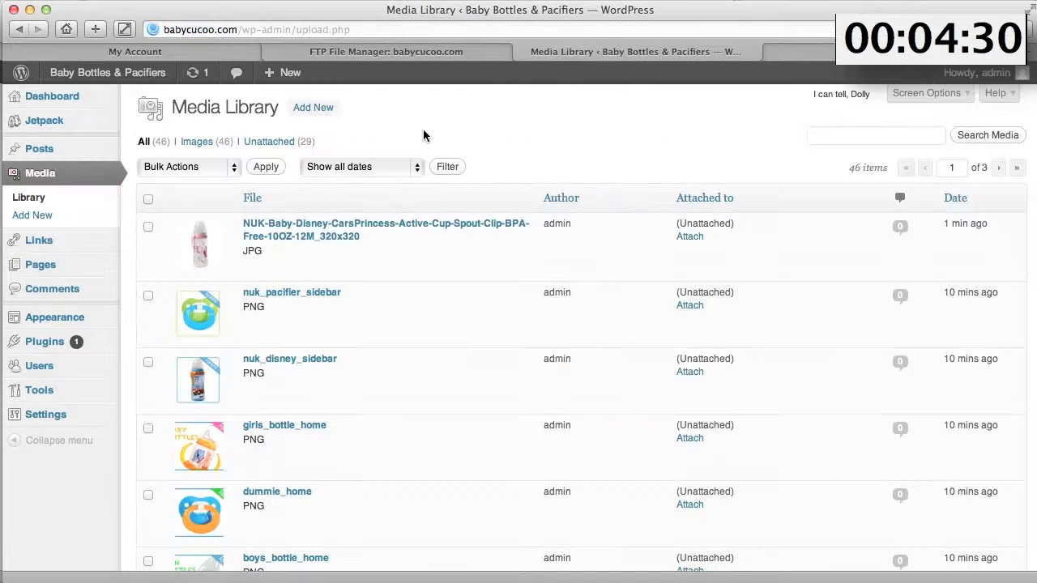
- Paste the NUK Active Cup description from TextEdit into the Products page body
{"action": "mouse_move", "coordinate": [42, 274]}
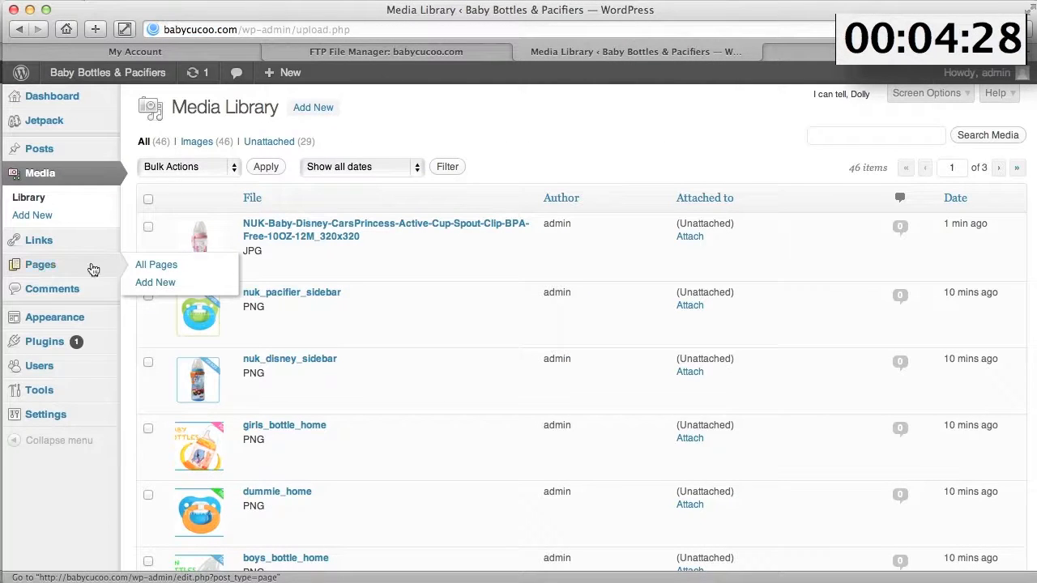
{"action": "left_click", "coordinate": [156, 267]}
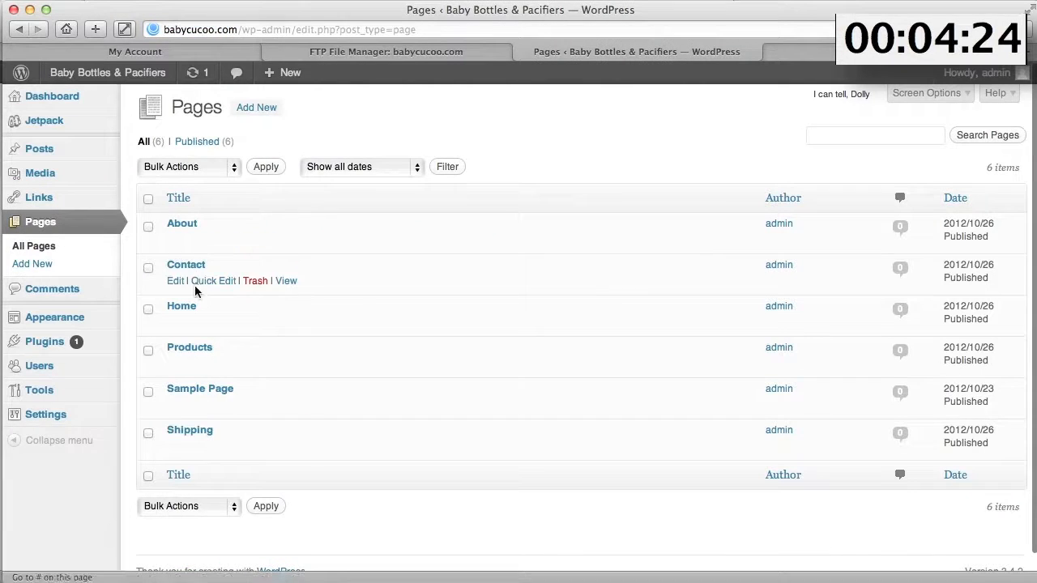
{"action": "left_click", "coordinate": [175, 364]}
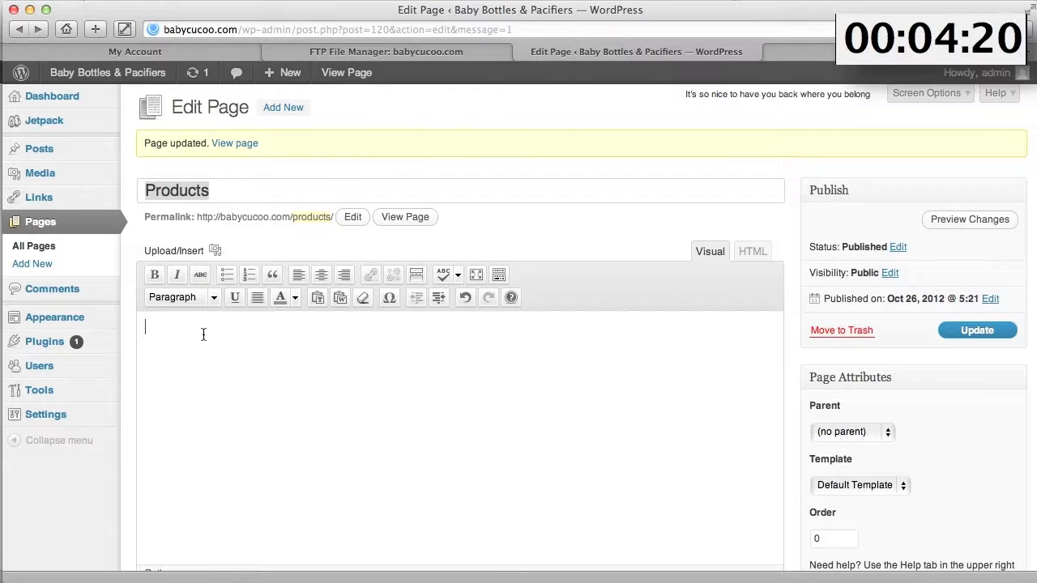
{"action": "left_click", "coordinate": [203, 334]}
{"action": "key", "text": "super+Tab"}
{"action": "key", "text": "super+Tab"}
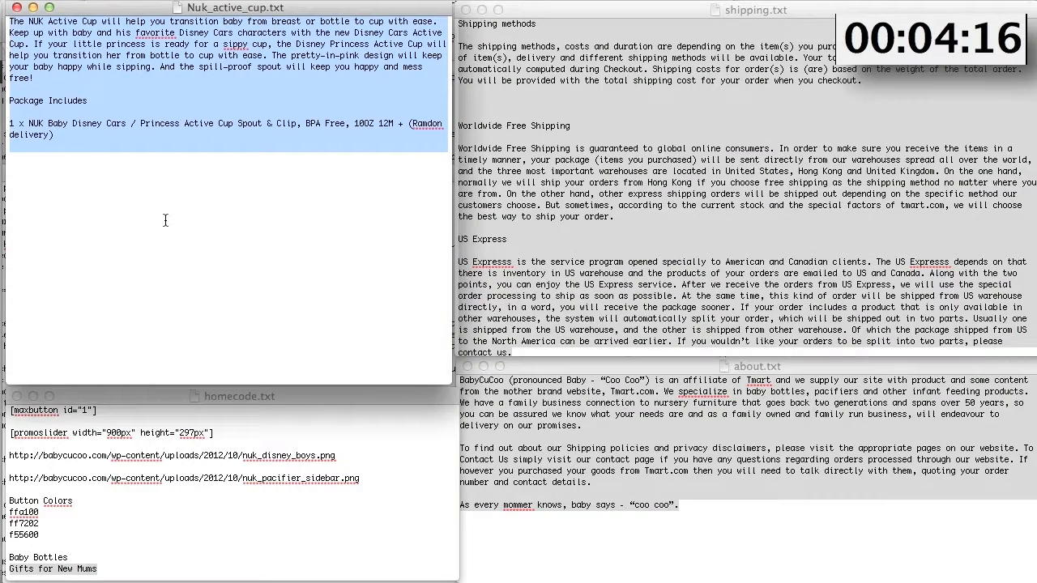
{"action": "key", "text": "super+Tab"}
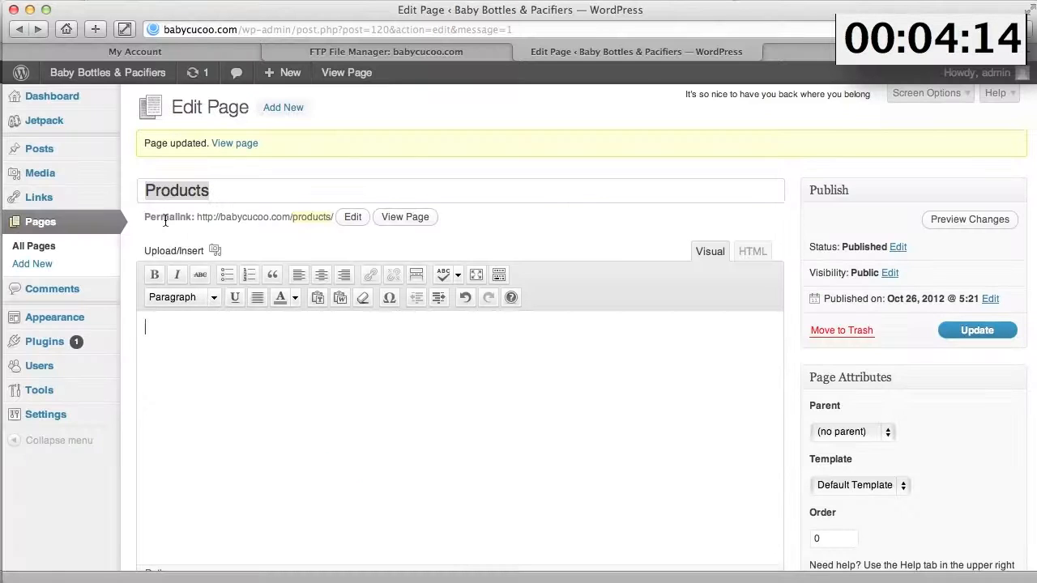
{"action": "type", "text": "The NUK Active Cup will help you transition baby from breast or bottle to cup with ease. Keep up with baby and his favorite Disney Cars characters with the new Disney Cars Active Cup. If your little princess is ready for a sippy cup, the Disney Princess Active Cup will help you transition her from bottle to cup with ease. The pretty-in-pink design will keep your baby happy while sipping. And the spill-proof spout will keep you happy and mess free! Package Includes 1 x NUK Baby Disney Cars / Princess Active Cup Spout & Clip, BPA Free, 10OZ 12M + (Ramdon delivery)"}
{"action": "left_click", "coordinate": [145, 326]}
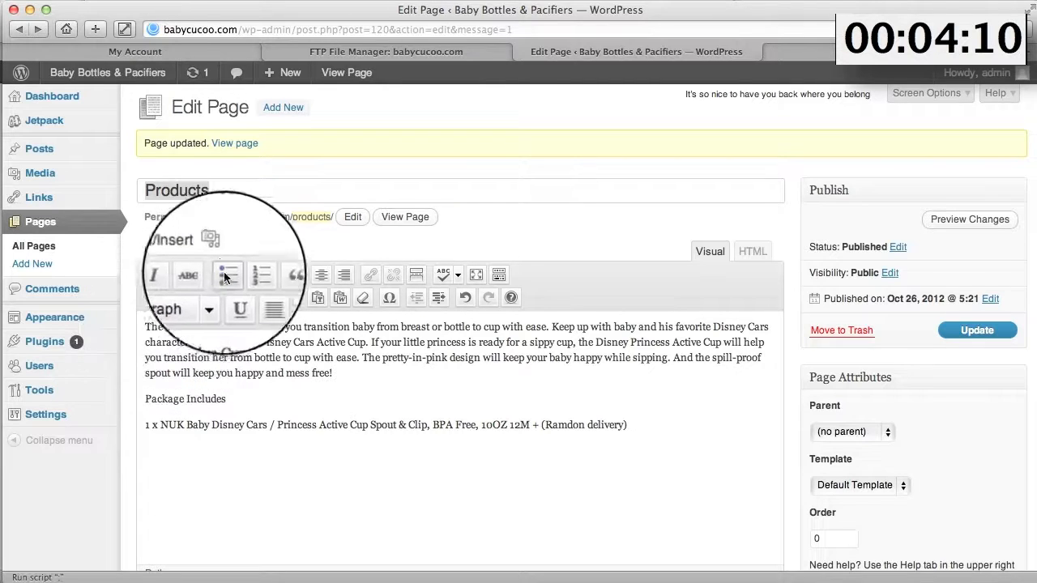
- Insert the NUK bottle image from the Media Library, left-aligned at full size, and update the page
{"action": "left_click", "coordinate": [215, 251]}
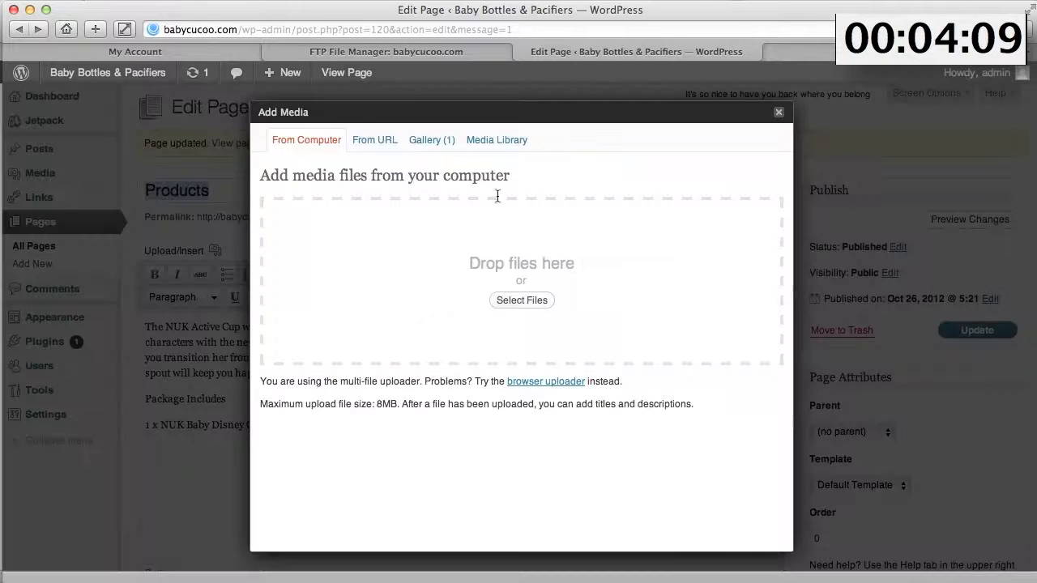
{"action": "left_click", "coordinate": [498, 141]}
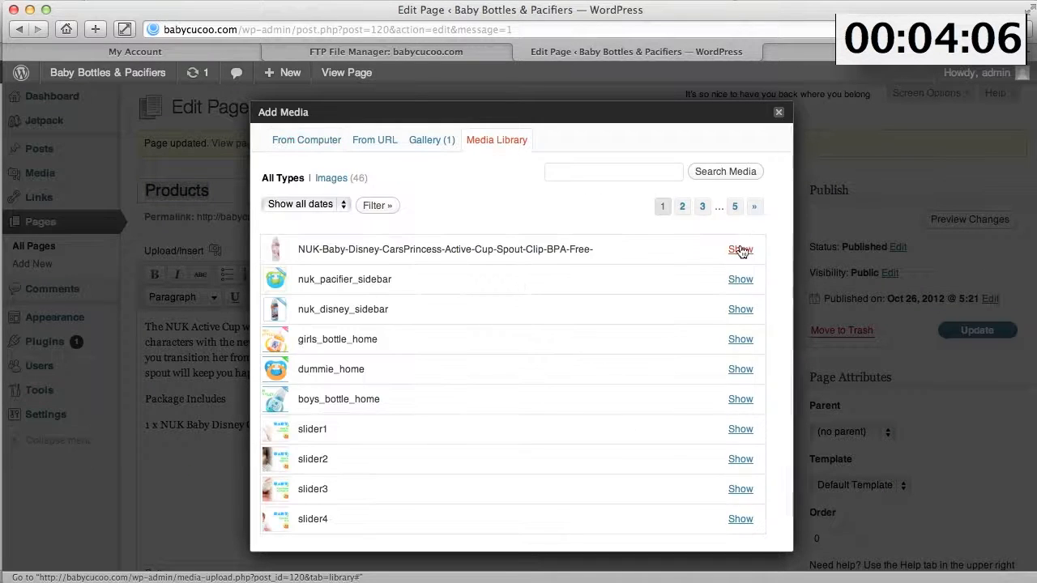
{"action": "left_click", "coordinate": [738, 247]}
{"action": "scroll", "coordinate": [464, 407], "scroll_direction": "down", "scroll_amount": 5}
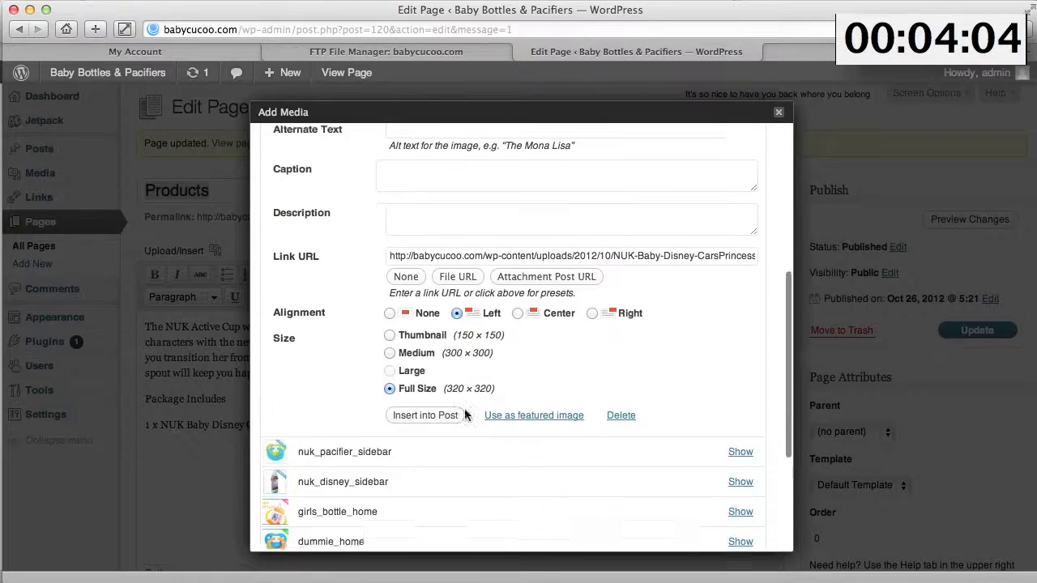
{"action": "left_click", "coordinate": [419, 409]}
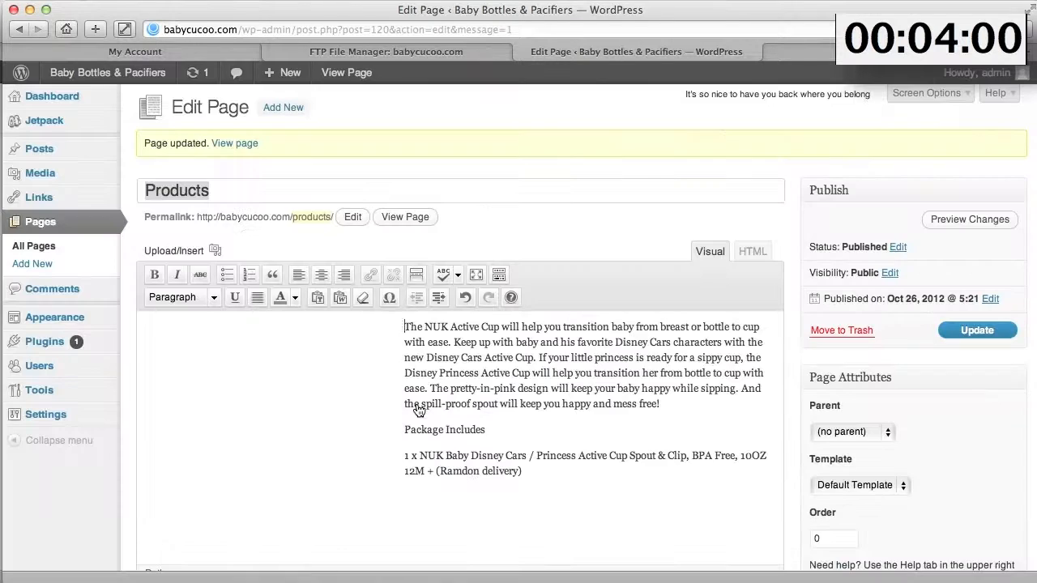
{"action": "left_click", "coordinate": [1013, 329]}
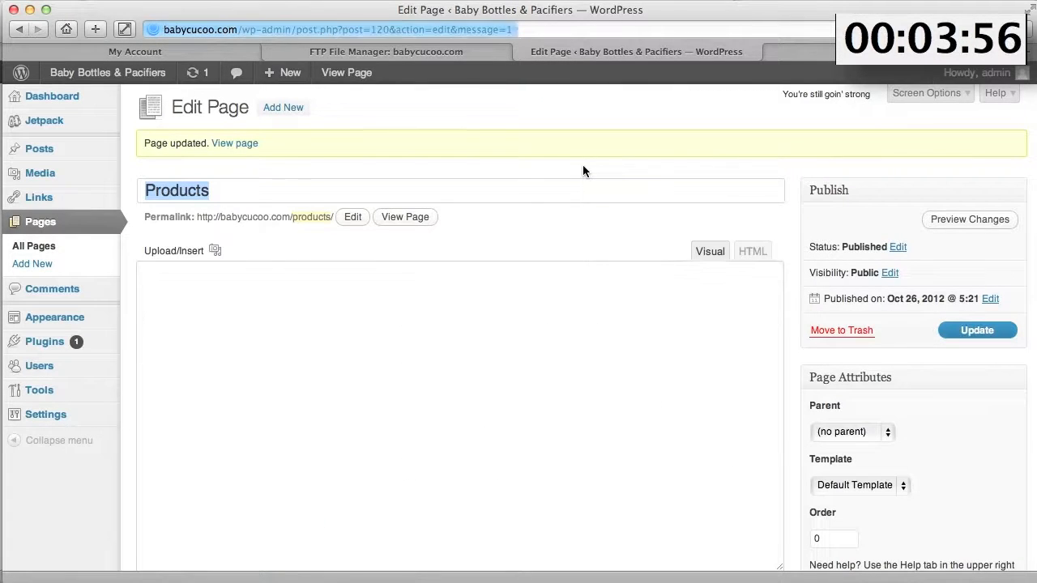
- Check the live Products page, then return to its editor
{"action": "left_click", "coordinate": [342, 74]}
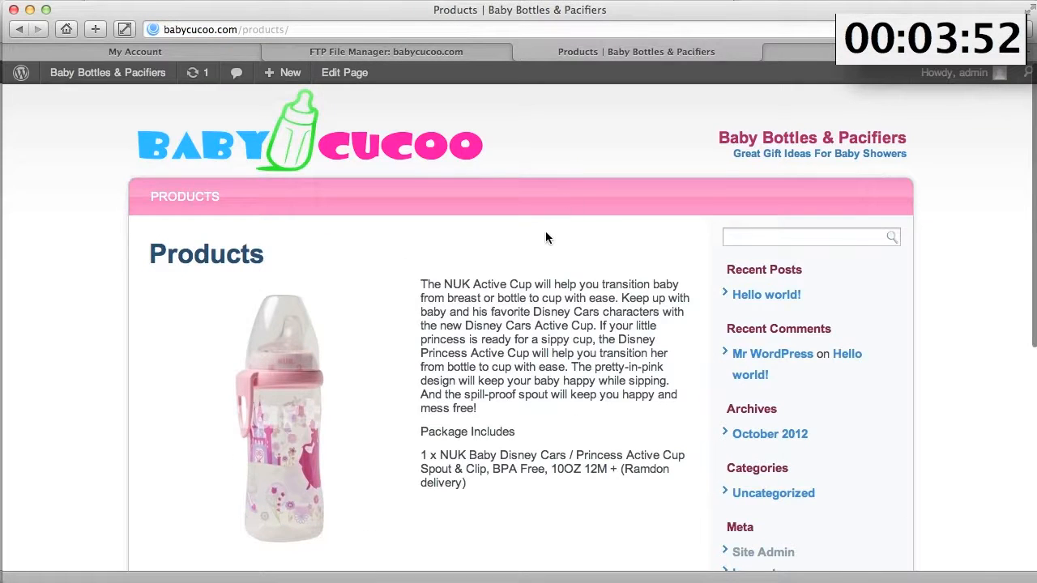
{"action": "scroll", "coordinate": [545, 237], "scroll_direction": "down", "scroll_amount": 5}
{"action": "scroll", "coordinate": [545, 237], "scroll_direction": "up", "scroll_amount": 5}
{"action": "left_click", "coordinate": [20, 29]}
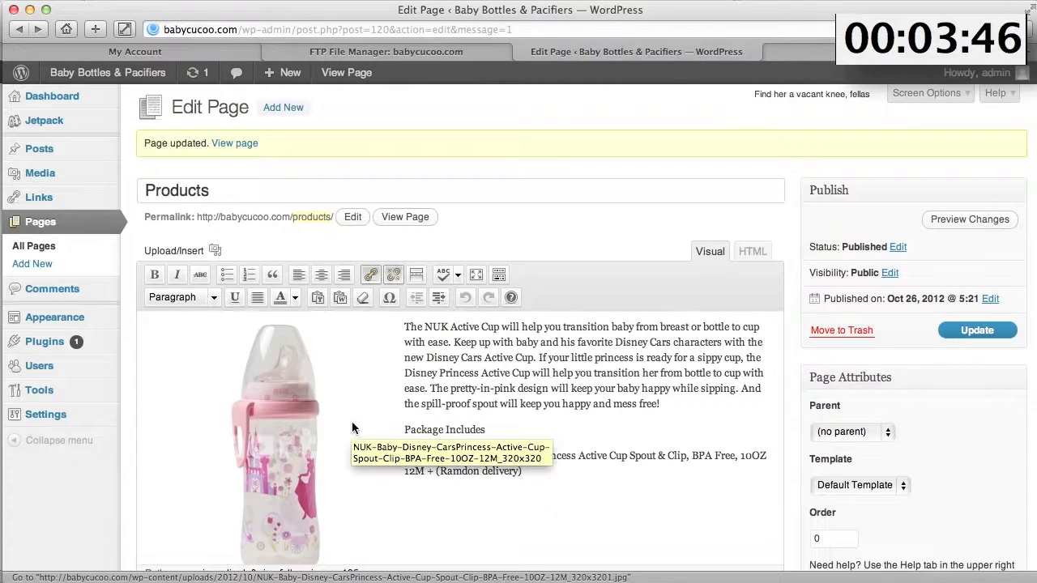
- Remove the Search and Meta widgets from the Primary Widget Area
{"action": "mouse_move", "coordinate": [54, 323]}
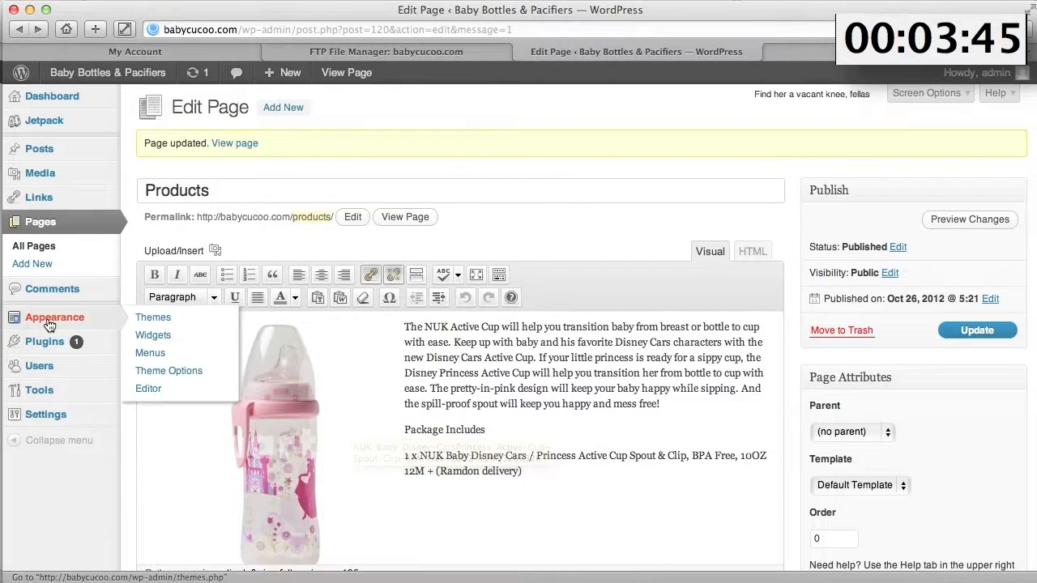
{"action": "left_click", "coordinate": [151, 335]}
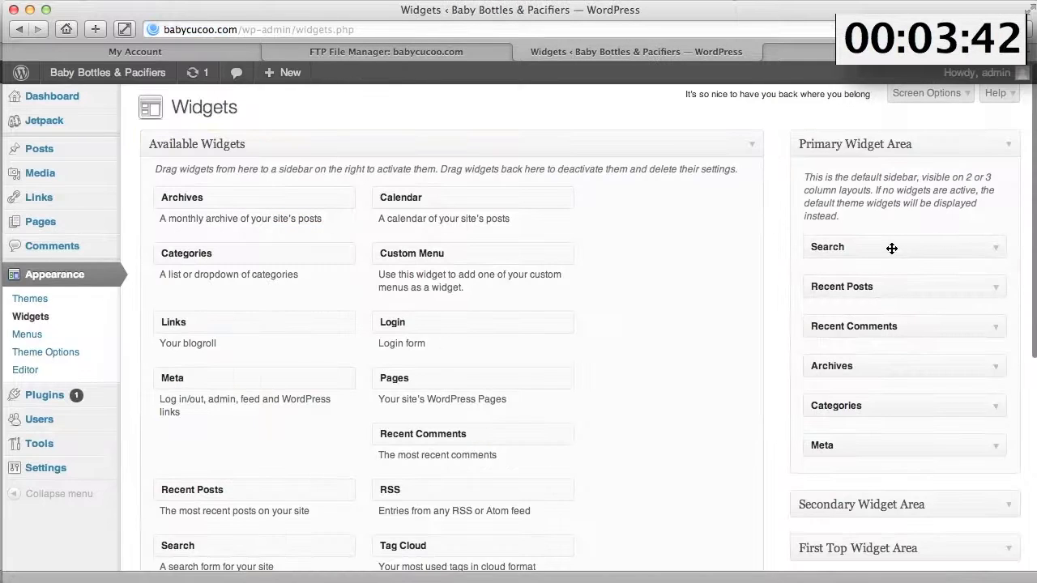
{"action": "left_click_drag", "start_coordinate": [892, 248], "coordinate": [606, 537]}
{"action": "scroll", "coordinate": [669, 507], "scroll_direction": "down", "scroll_amount": 4}
{"action": "scroll", "coordinate": [669, 507], "scroll_direction": "down", "scroll_amount": 2}
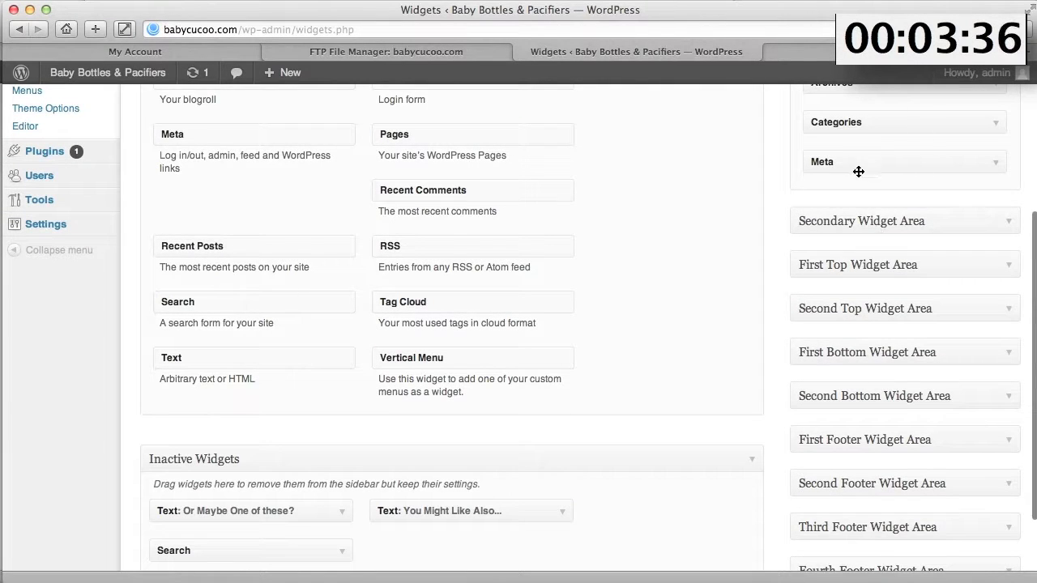
{"action": "left_click_drag", "start_coordinate": [849, 165], "coordinate": [506, 470]}
{"action": "scroll", "coordinate": [806, 158], "scroll_direction": "up", "scroll_amount": 5}
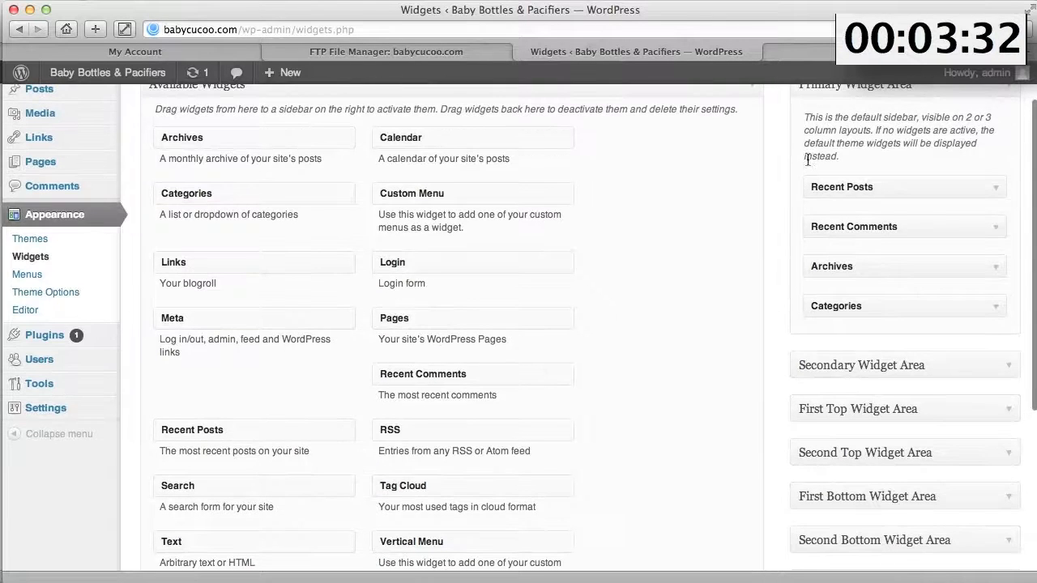
{"action": "scroll", "coordinate": [889, 312], "scroll_direction": "down", "scroll_amount": 5}
- Drag the 'You Might Like Also...' and 'Or Maybe One of these?' text widgets into the sidebar
{"action": "left_click_drag", "start_coordinate": [440, 396], "coordinate": [873, 217]}
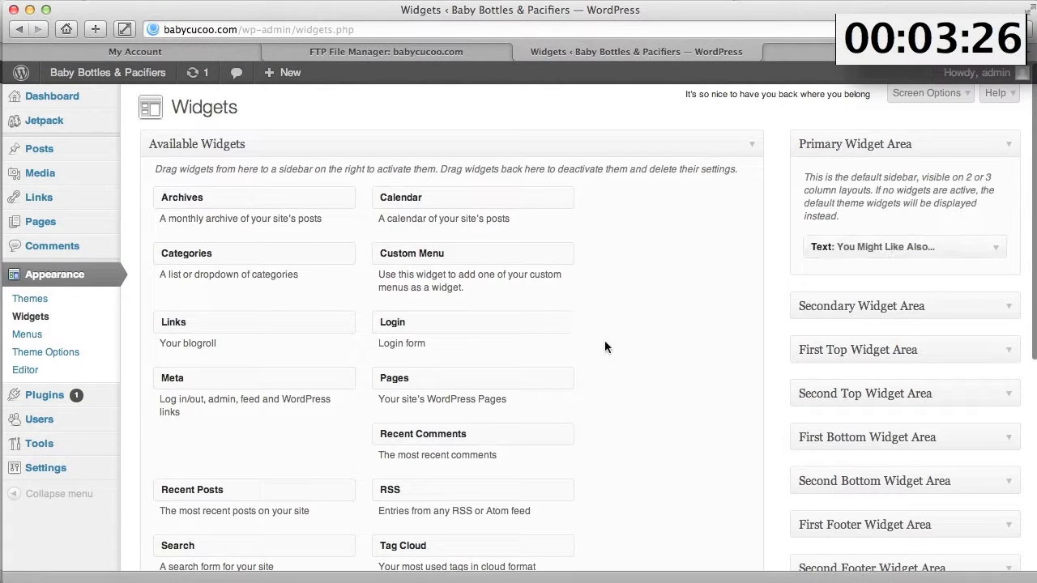
{"action": "scroll", "coordinate": [607, 347], "scroll_direction": "down", "scroll_amount": 5}
{"action": "left_click_drag", "start_coordinate": [224, 394], "coordinate": [877, 286]}
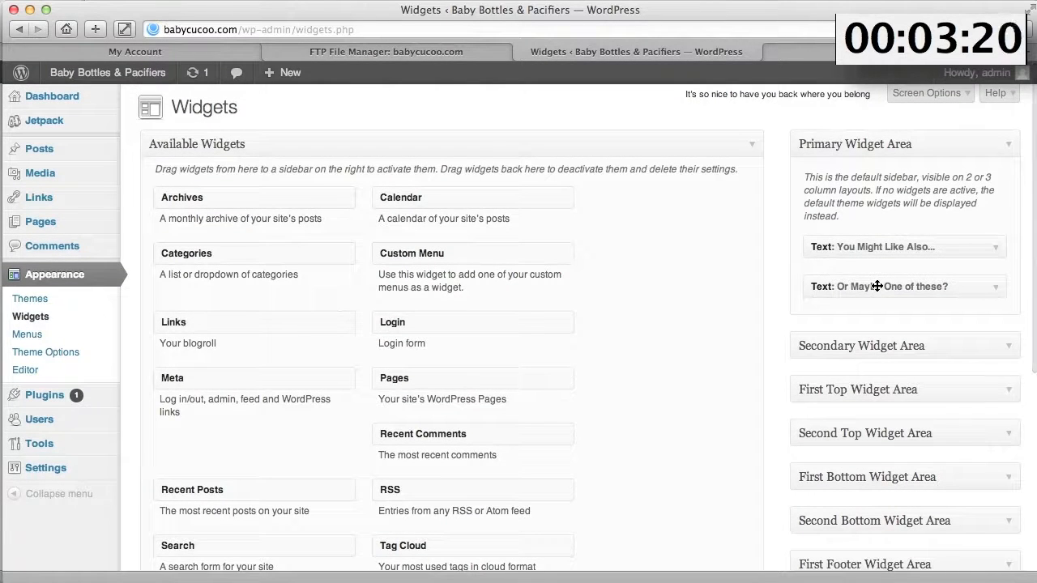
- Review the live Home and Products pages with both sidebar product widgets, then return to the Dashboard
{"action": "mouse_move", "coordinate": [100, 77]}
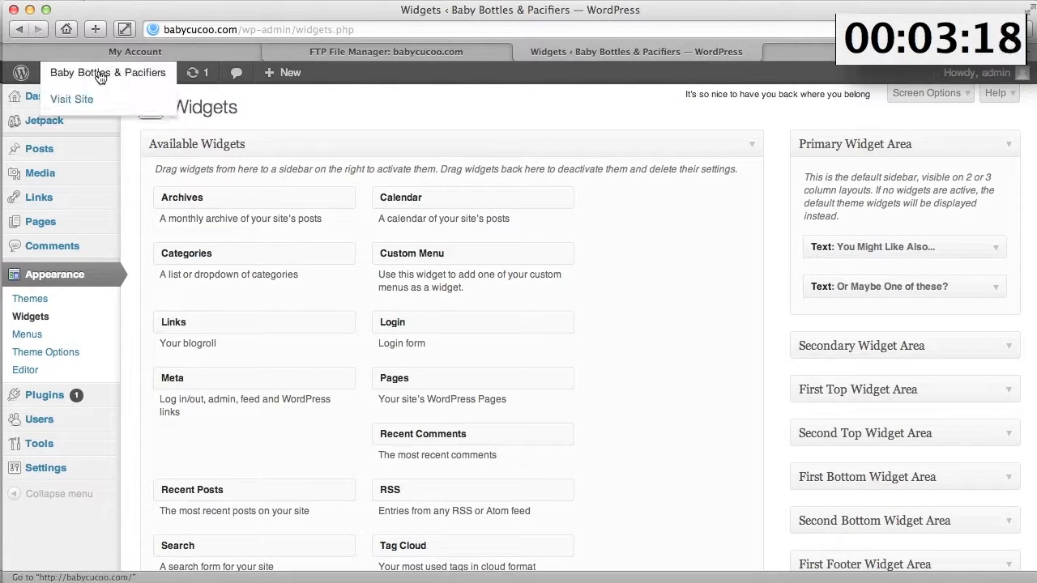
{"action": "left_click", "coordinate": [100, 75]}
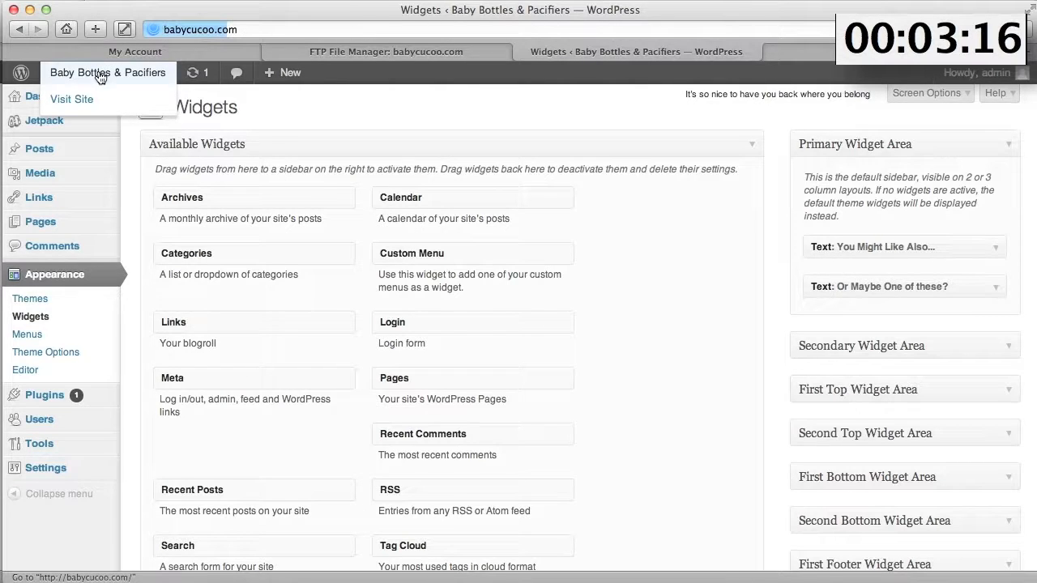
{"action": "scroll", "coordinate": [953, 265], "scroll_direction": "down", "scroll_amount": 3}
{"action": "scroll", "coordinate": [953, 265], "scroll_direction": "up", "scroll_amount": 3}
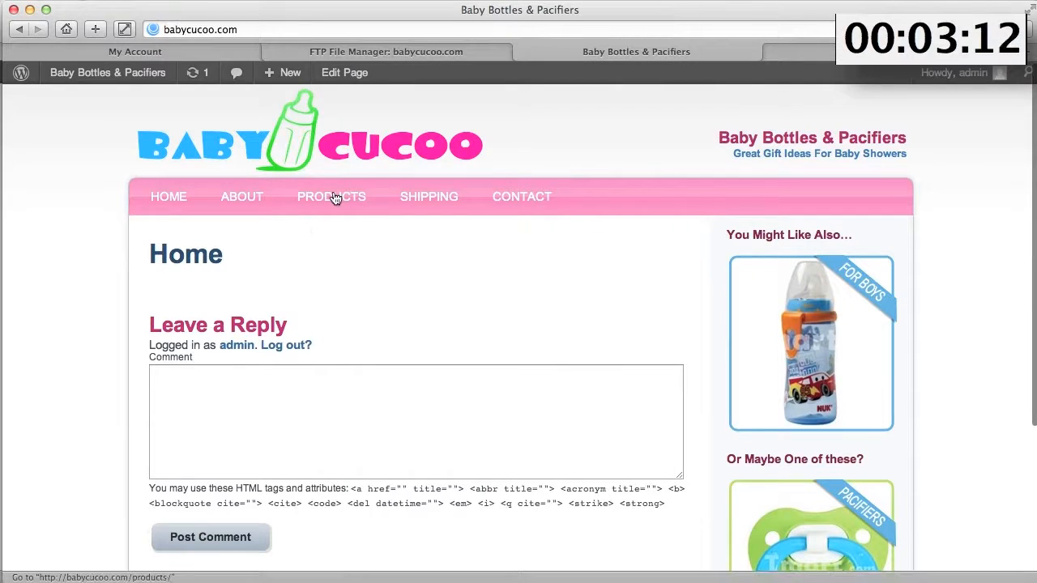
{"action": "left_click", "coordinate": [335, 197]}
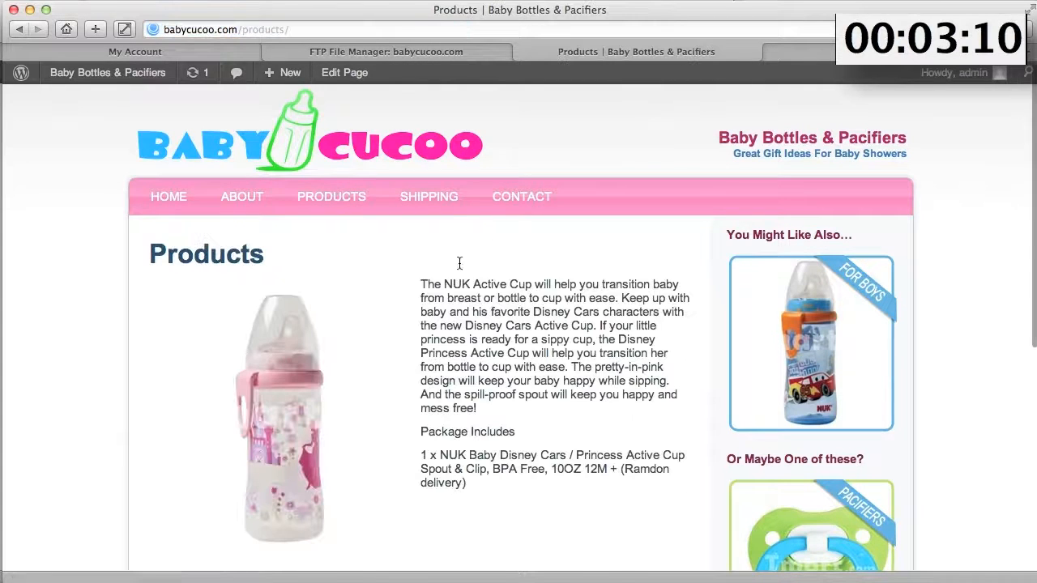
{"action": "scroll", "coordinate": [971, 286], "scroll_direction": "down", "scroll_amount": 5}
{"action": "scroll", "coordinate": [971, 287], "scroll_direction": "up", "scroll_amount": 5}
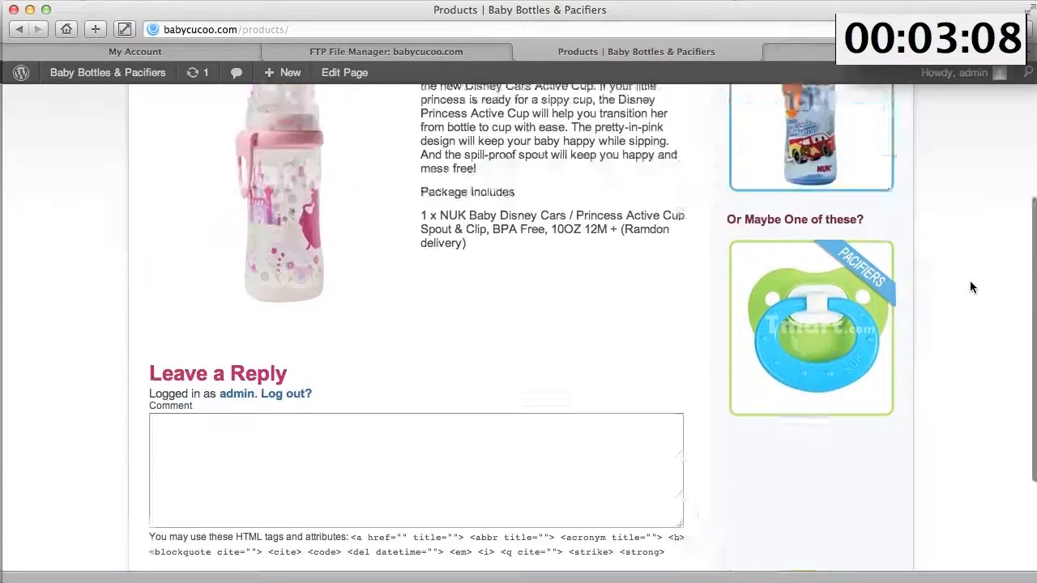
{"action": "scroll", "coordinate": [969, 286], "scroll_direction": "down", "scroll_amount": 3}
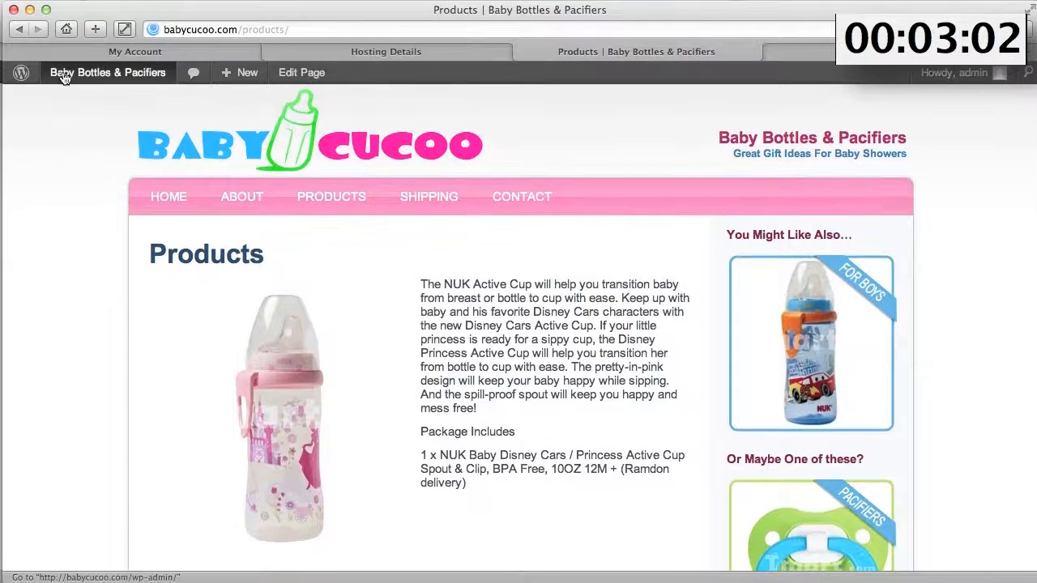
{"action": "left_click", "coordinate": [65, 75]}
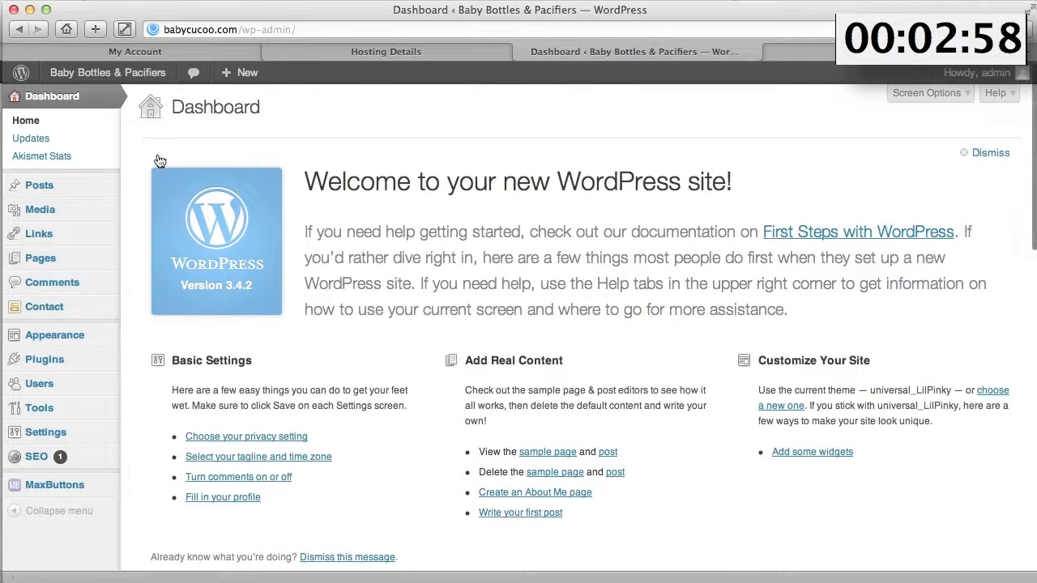
- Search plugins for 'promotion slider', then install and activate Promotion Slider 3.3.1
{"action": "mouse_move", "coordinate": [42, 366]}
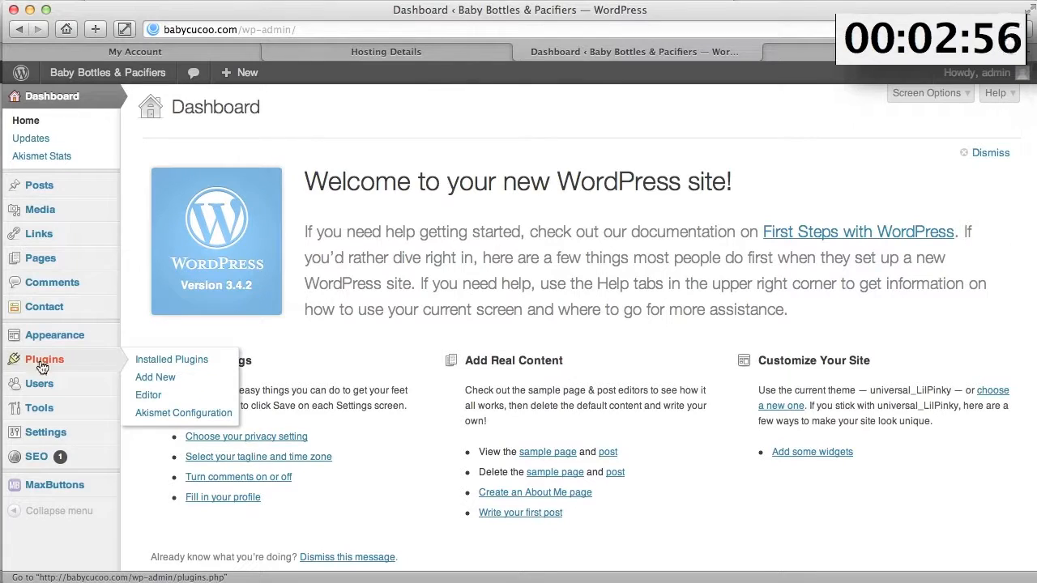
{"action": "left_click", "coordinate": [150, 378]}
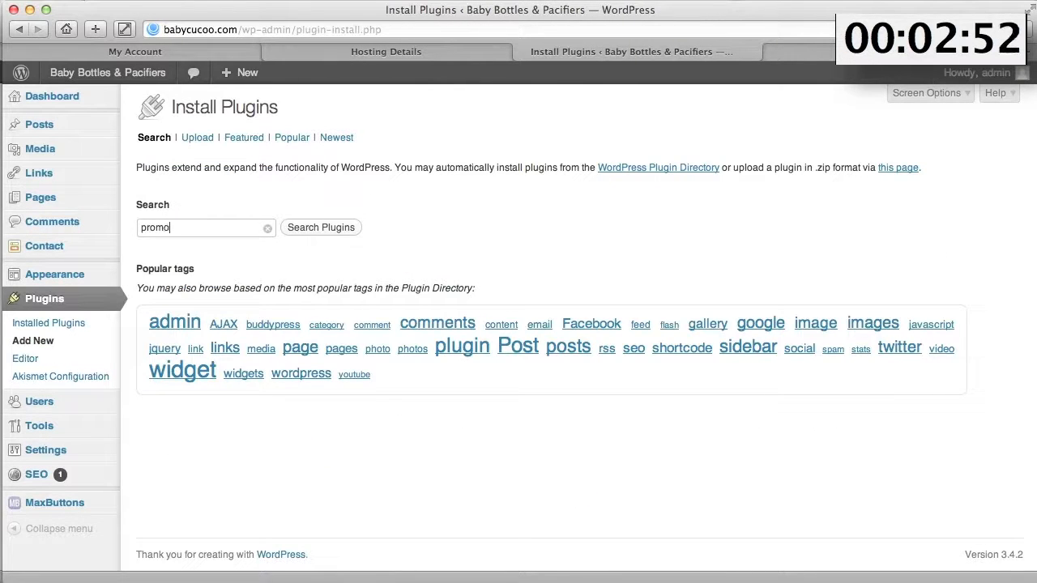
{"action": "type", "text": "ider"}
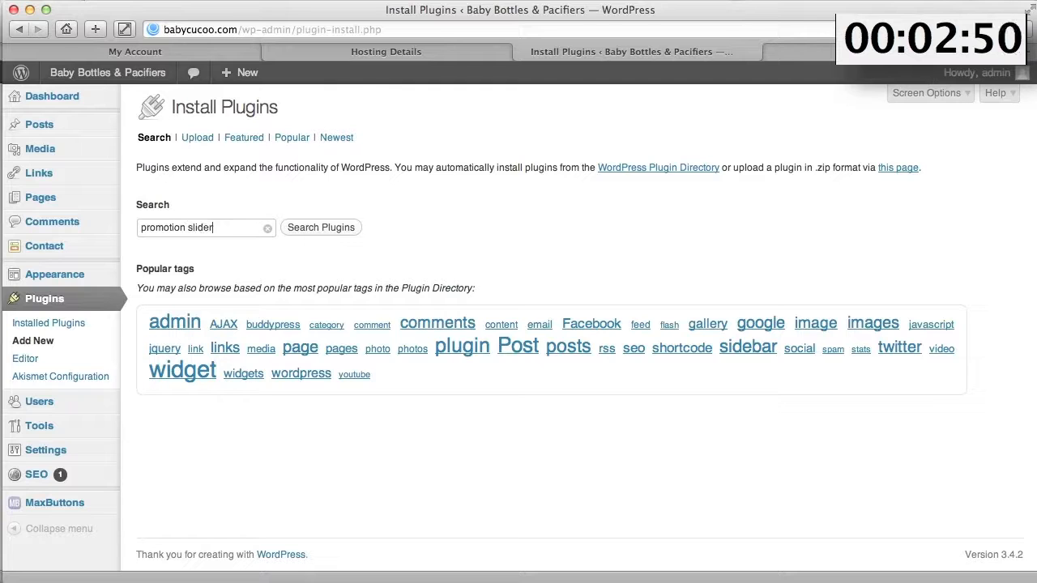
{"action": "key", "text": "Return"}
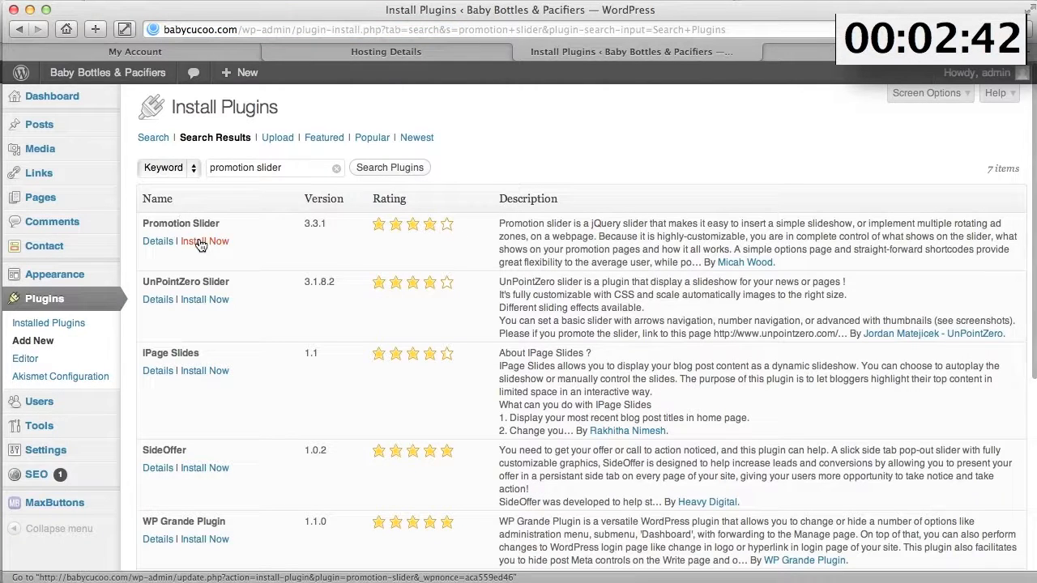
{"action": "left_click", "coordinate": [203, 241]}
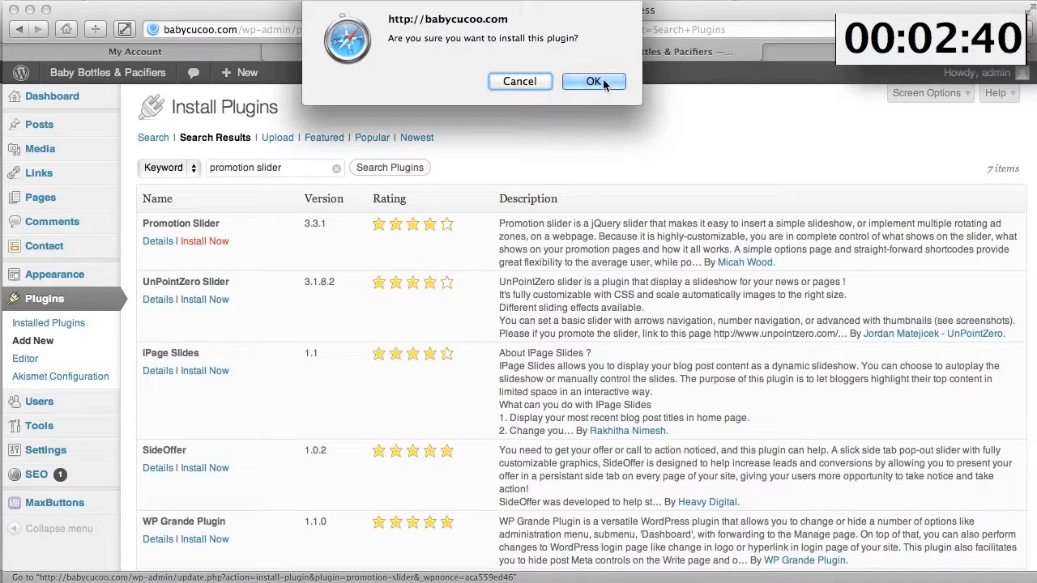
{"action": "key", "text": "Return"}
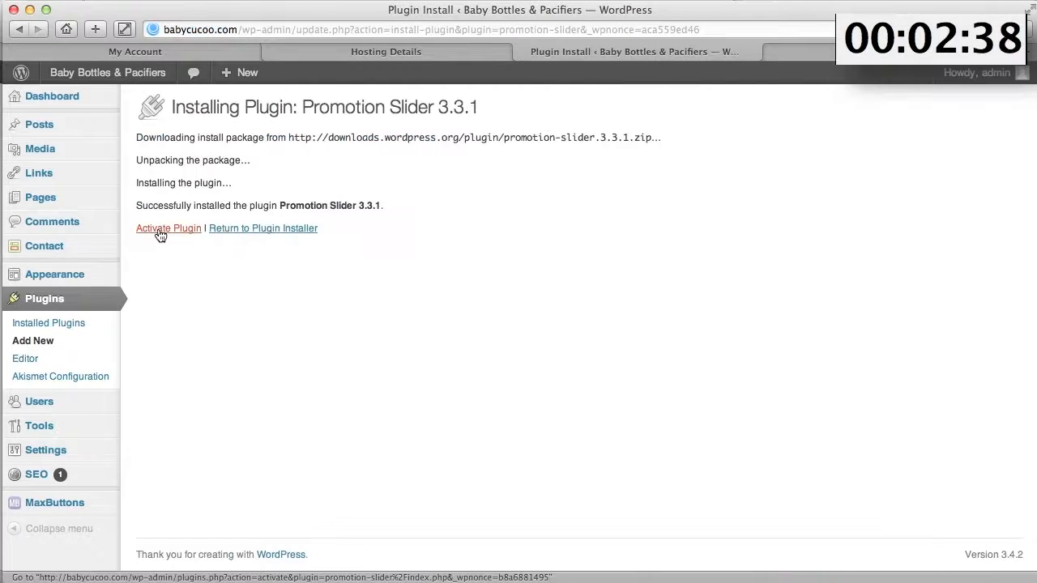
{"action": "left_click", "coordinate": [160, 231]}
{"action": "mouse_move", "coordinate": [81, 250]}
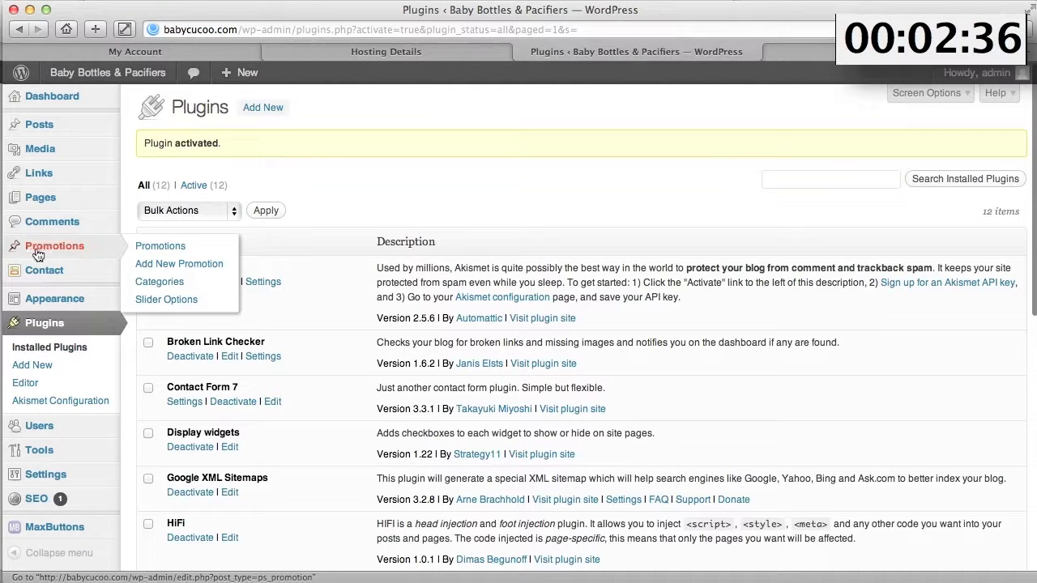
- Open Add New Promotion and add a ticked 'HomeSlider' category
{"action": "left_click", "coordinate": [170, 268]}
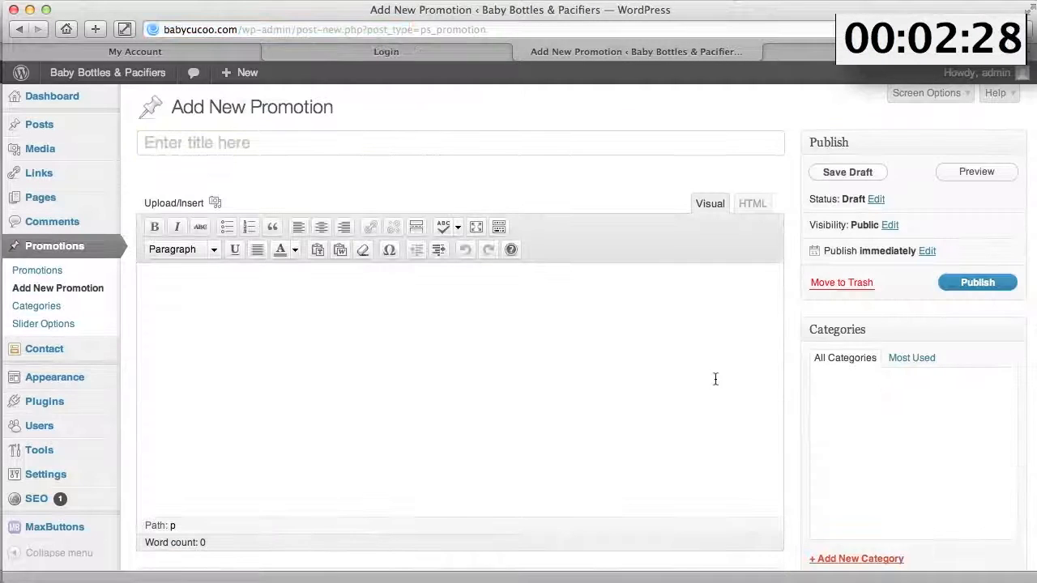
{"action": "scroll", "coordinate": [883, 401], "scroll_direction": "down", "scroll_amount": 5}
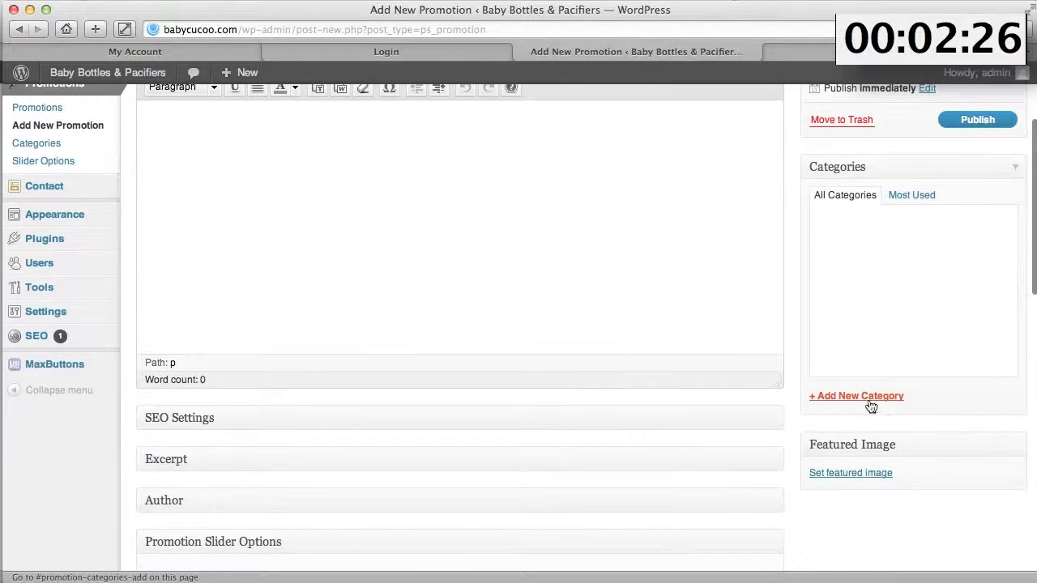
{"action": "left_click", "coordinate": [858, 397]}
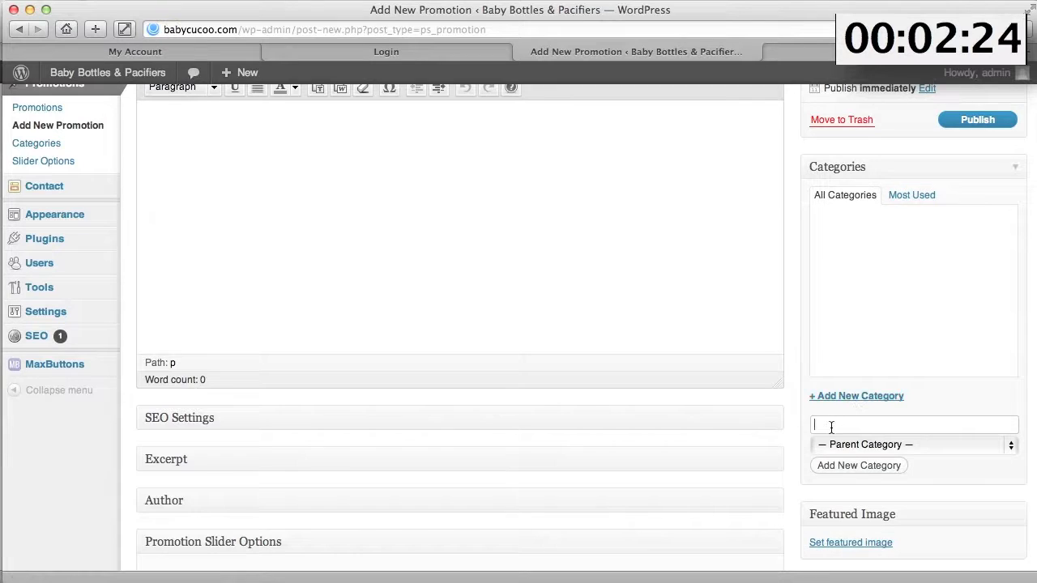
{"action": "type", "text": "HomeSlider"}
{"action": "left_click", "coordinate": [836, 470]}
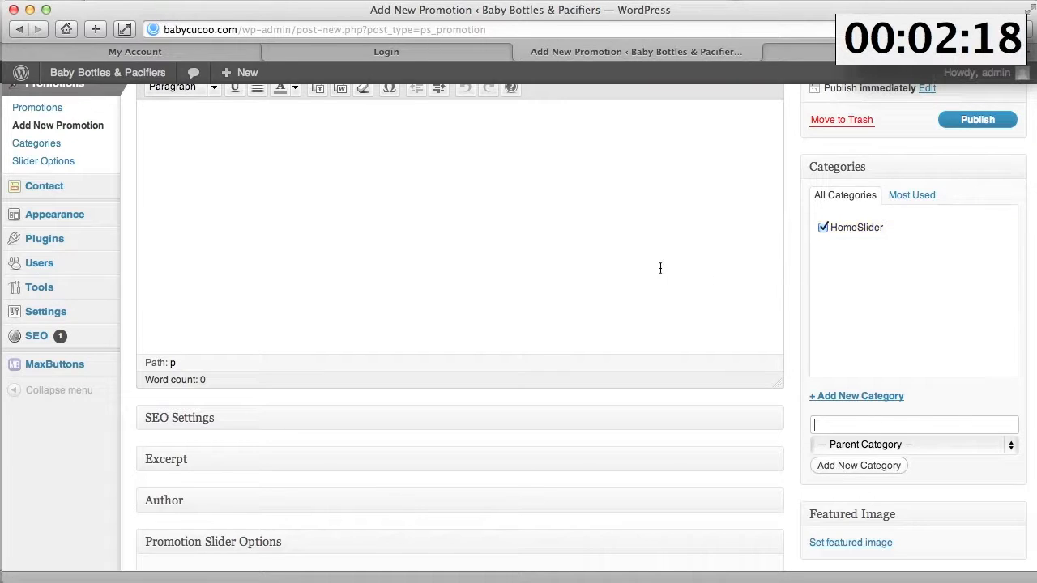
{"action": "scroll", "coordinate": [659, 266], "scroll_direction": "up", "scroll_amount": 4}
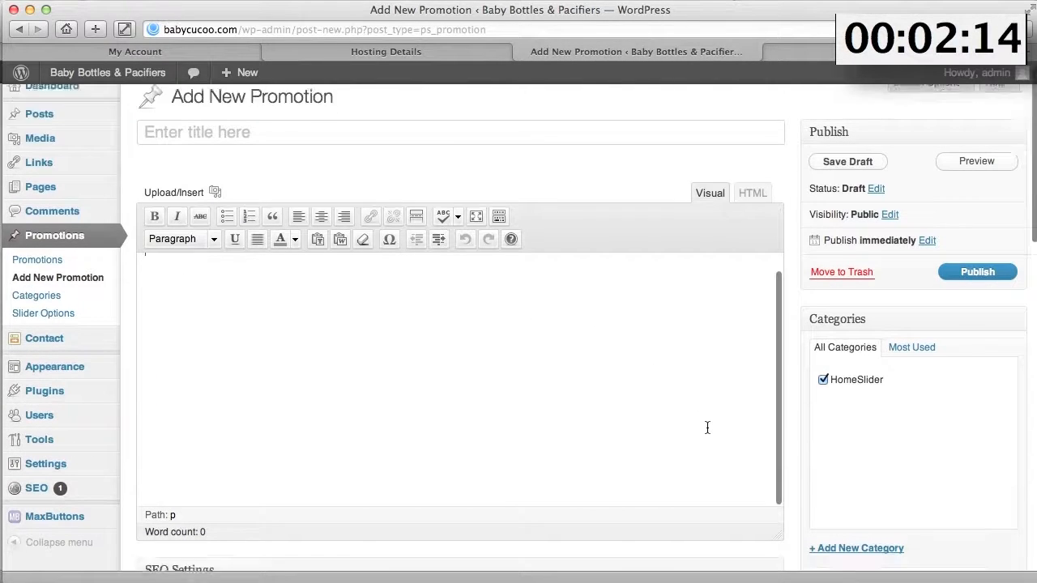
- Pick slider1 in the Media Library and use it as the promotion's featured image
{"action": "scroll", "coordinate": [706, 428], "scroll_direction": "down", "scroll_amount": 5}
{"action": "left_click", "coordinate": [844, 443]}
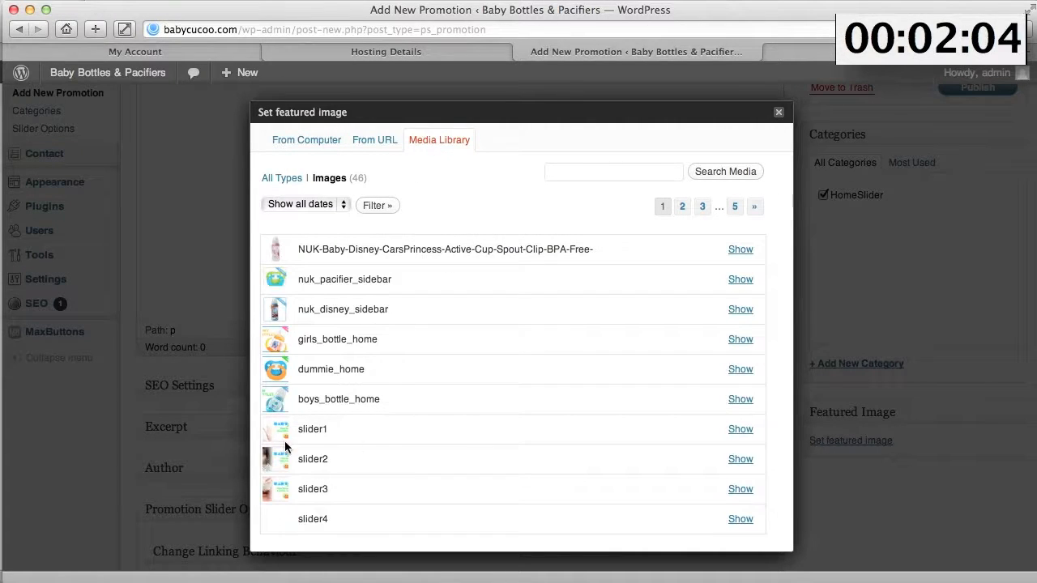
{"action": "left_click", "coordinate": [739, 430]}
{"action": "scroll", "coordinate": [716, 428], "scroll_direction": "down", "scroll_amount": 5}
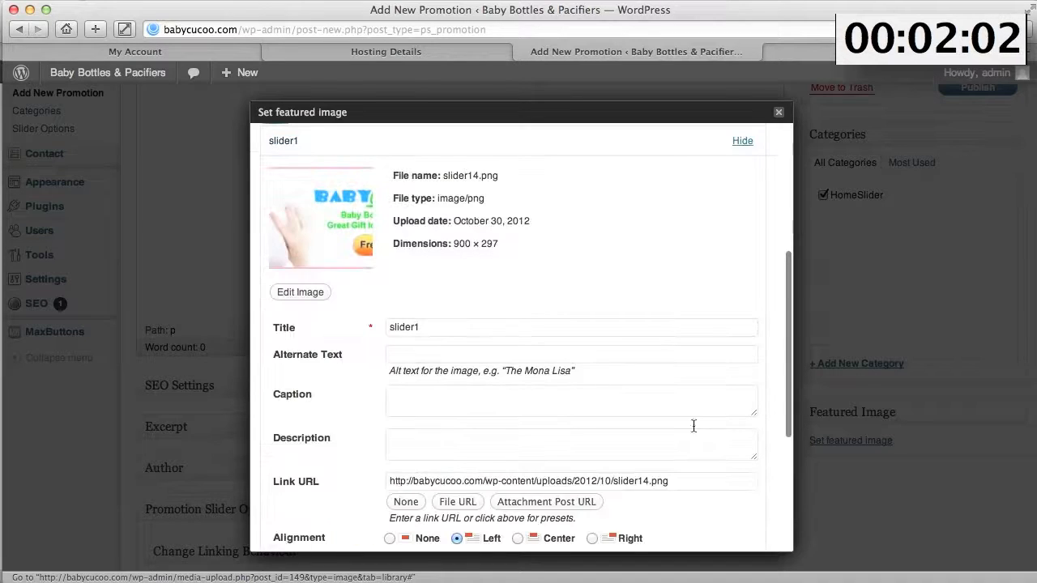
{"action": "scroll", "coordinate": [536, 324], "scroll_direction": "down", "scroll_amount": 5}
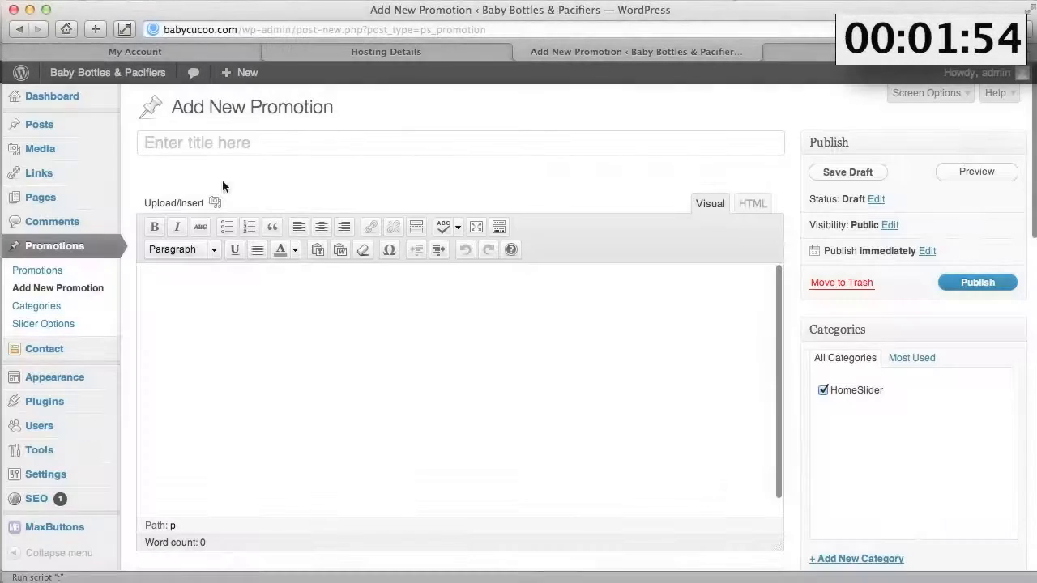
- Title the promotion 'Slider 1' and publish it
{"action": "left_click", "coordinate": [161, 144]}
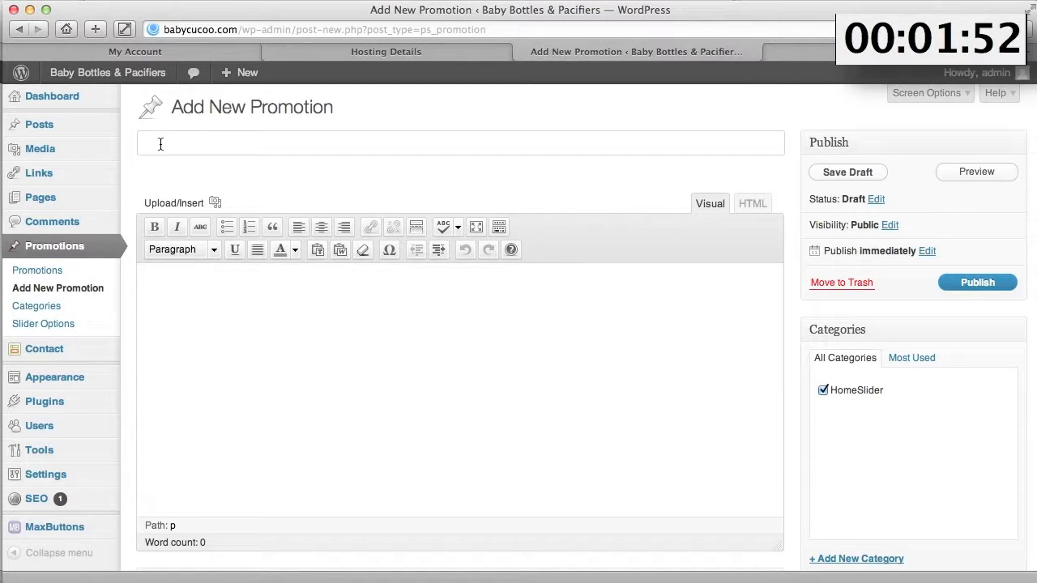
{"action": "type", "text": "Slider 1"}
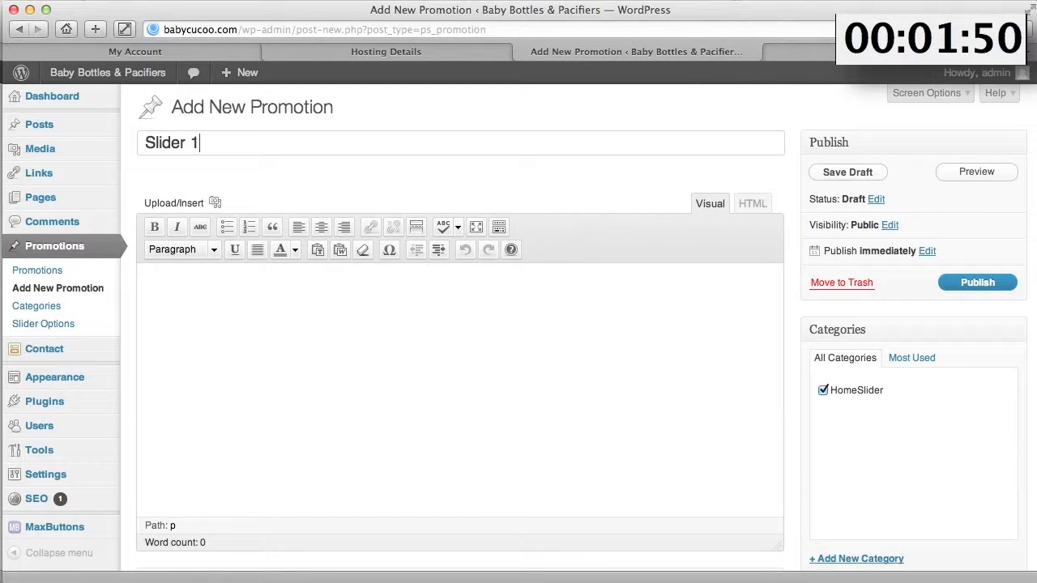
{"action": "left_click", "coordinate": [979, 279]}
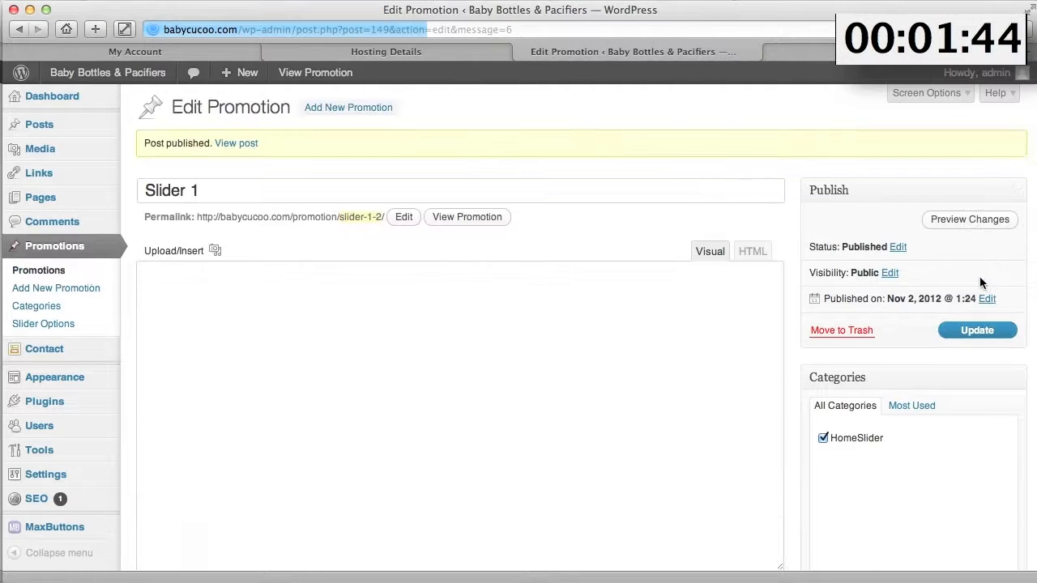
- Start another promotion, file it under HomeSlider, and set slider2 as its featured image
{"action": "left_click", "coordinate": [331, 114]}
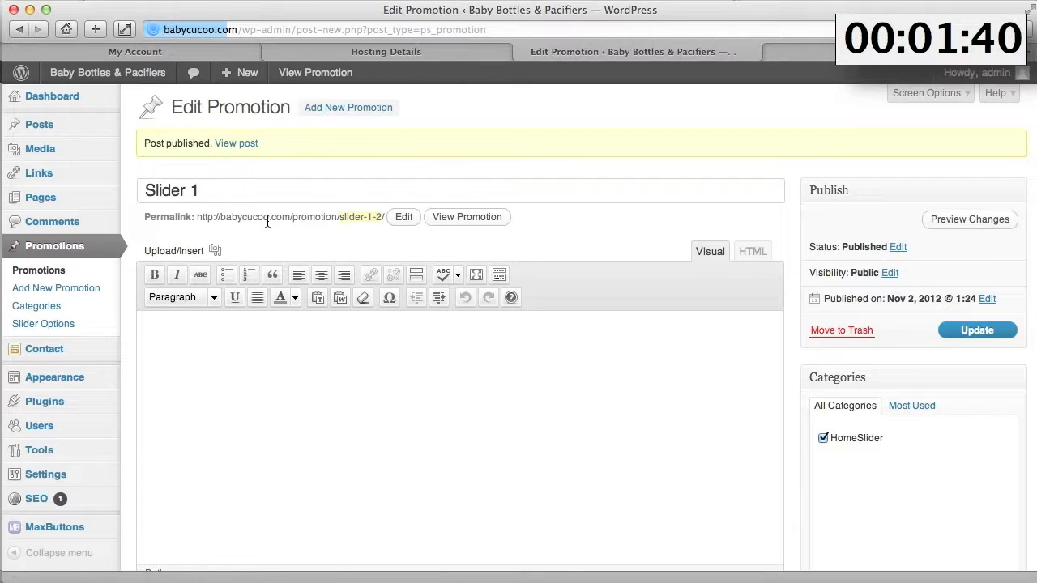
{"action": "type", "text": "Sl"}
{"action": "left_click", "coordinate": [822, 391]}
{"action": "scroll", "coordinate": [822, 392], "scroll_direction": "down", "scroll_amount": 3}
{"action": "left_click", "coordinate": [849, 553]}
{"action": "left_click", "coordinate": [440, 140]}
{"action": "scroll", "coordinate": [587, 226], "scroll_direction": "down", "scroll_amount": 5}
{"action": "left_click", "coordinate": [741, 426]}
{"action": "scroll", "coordinate": [575, 308], "scroll_direction": "down", "scroll_amount": 10}
{"action": "left_click", "coordinate": [522, 419]}
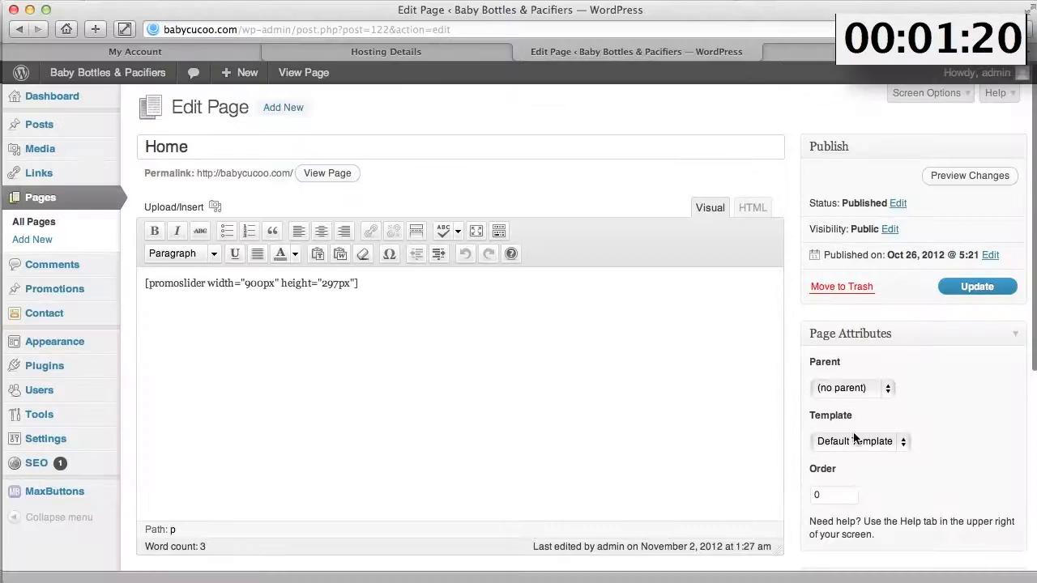
- Apply the One Column template to the Home page, then return to editing it
{"action": "left_click", "coordinate": [843, 442]}
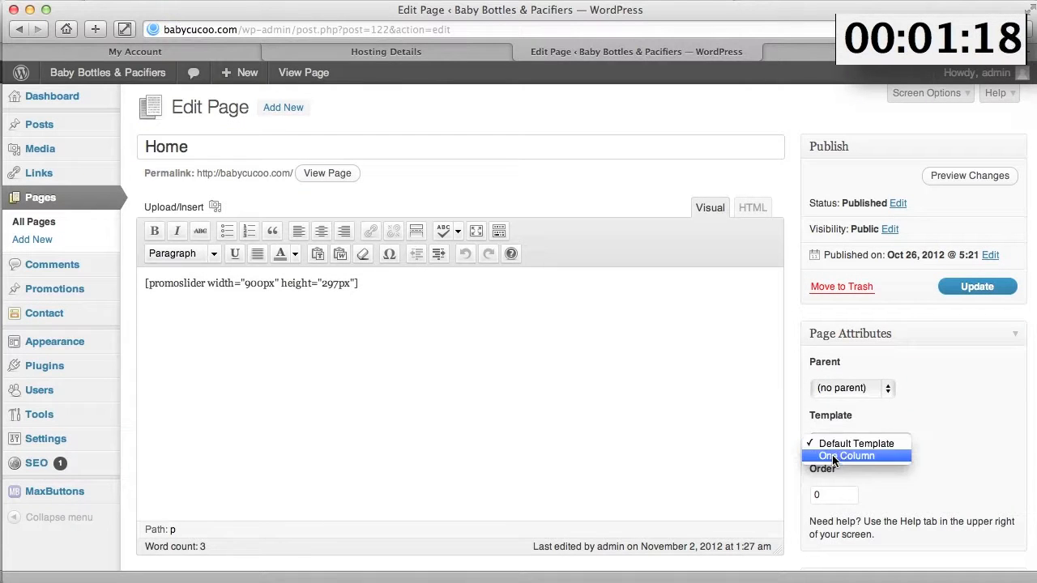
{"action": "left_click", "coordinate": [831, 456]}
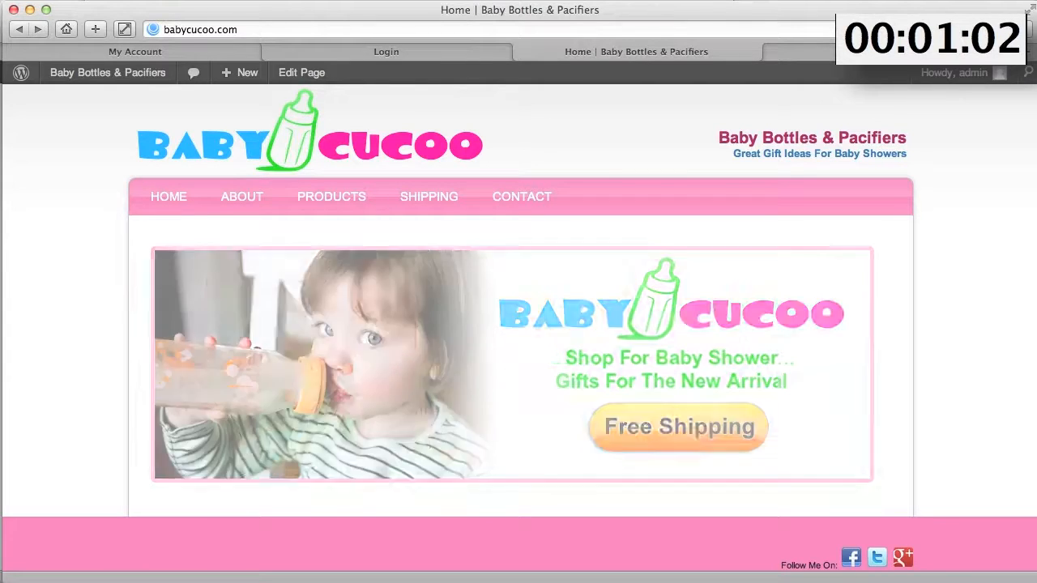
{"action": "left_click", "coordinate": [301, 73]}
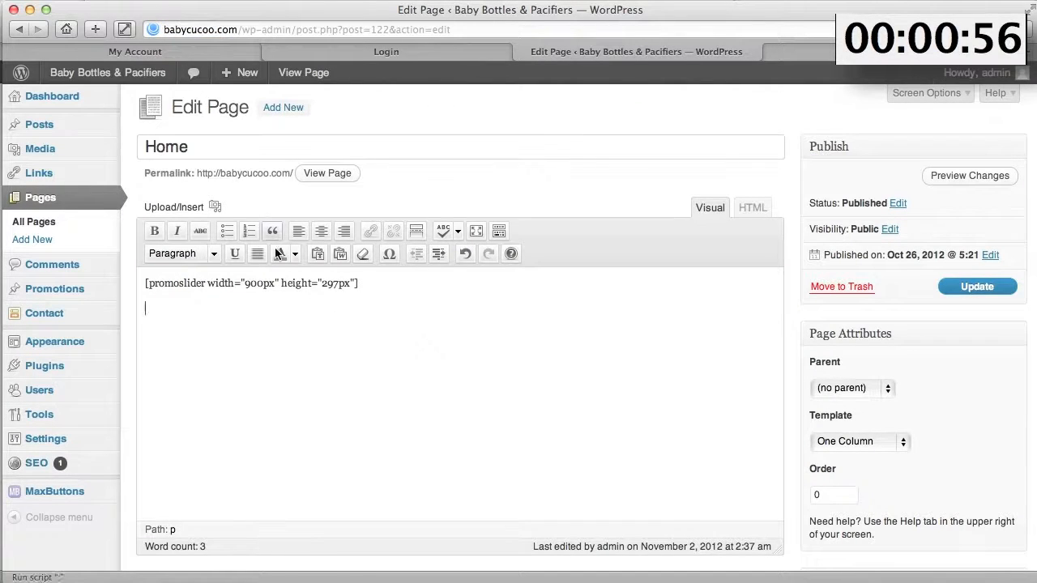
- Insert the girls_bottle_home baby bottles image from the Media Library into the Home page
{"action": "left_click", "coordinate": [214, 207]}
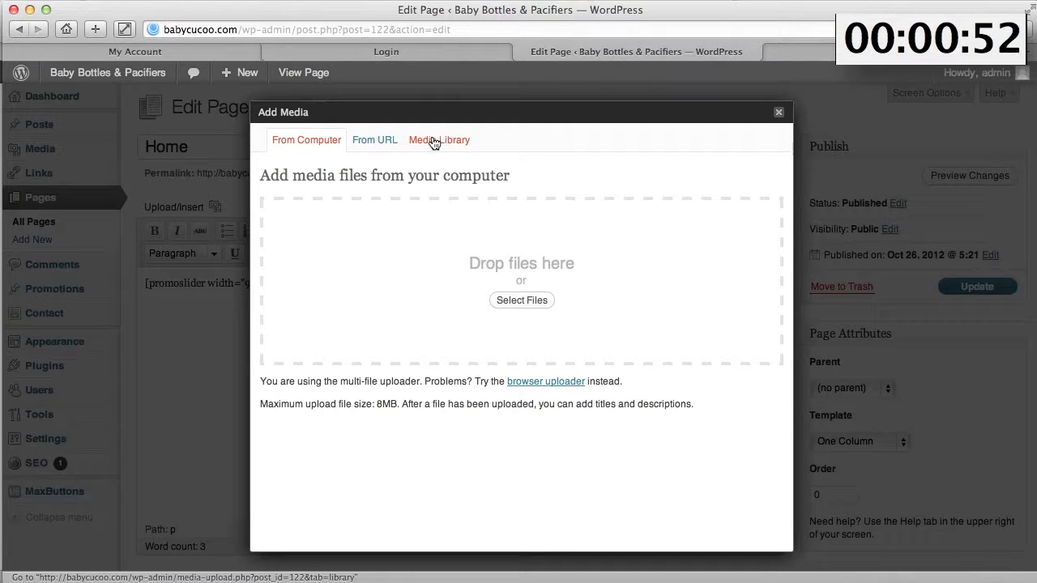
{"action": "left_click", "coordinate": [435, 143]}
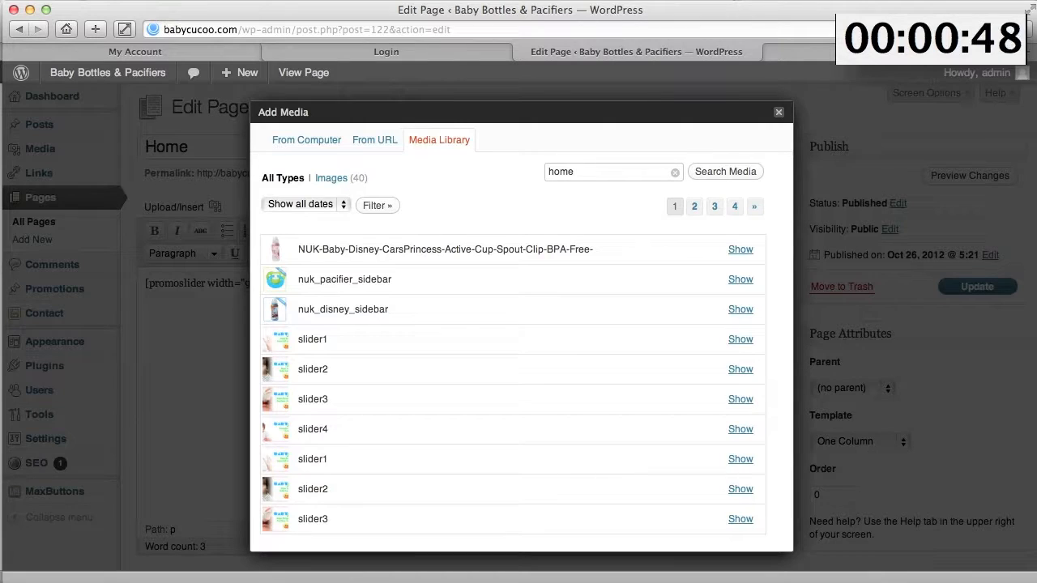
{"action": "left_click", "coordinate": [724, 173]}
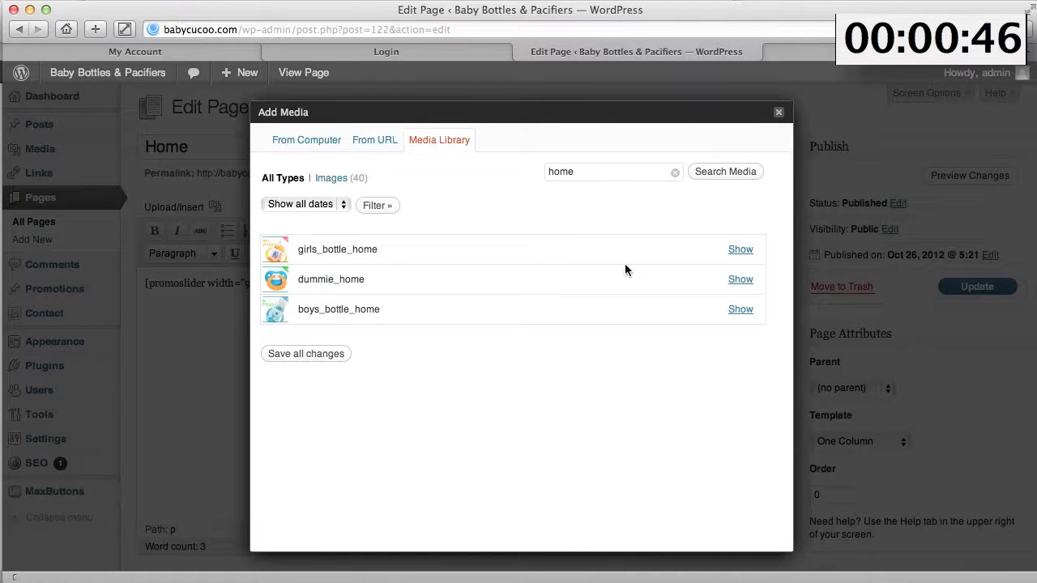
{"action": "left_click", "coordinate": [740, 250]}
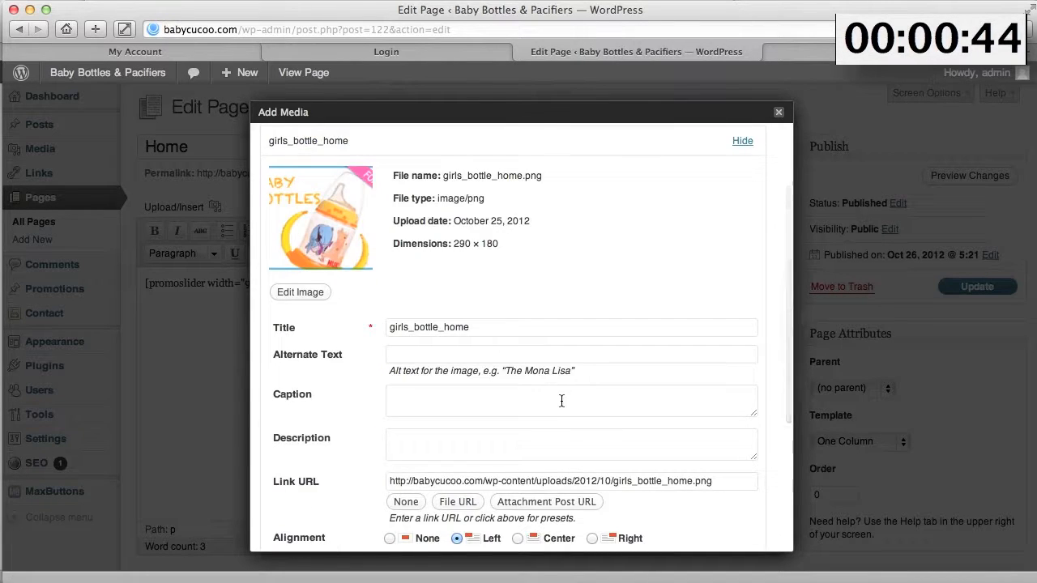
{"action": "scroll", "coordinate": [559, 408], "scroll_direction": "down", "scroll_amount": 4}
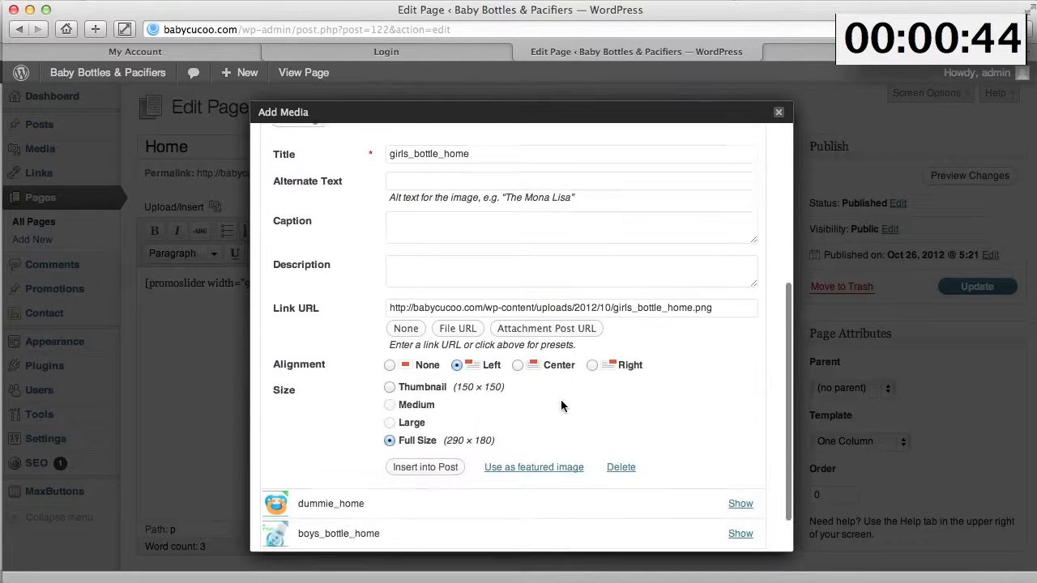
{"action": "left_click", "coordinate": [425, 467]}
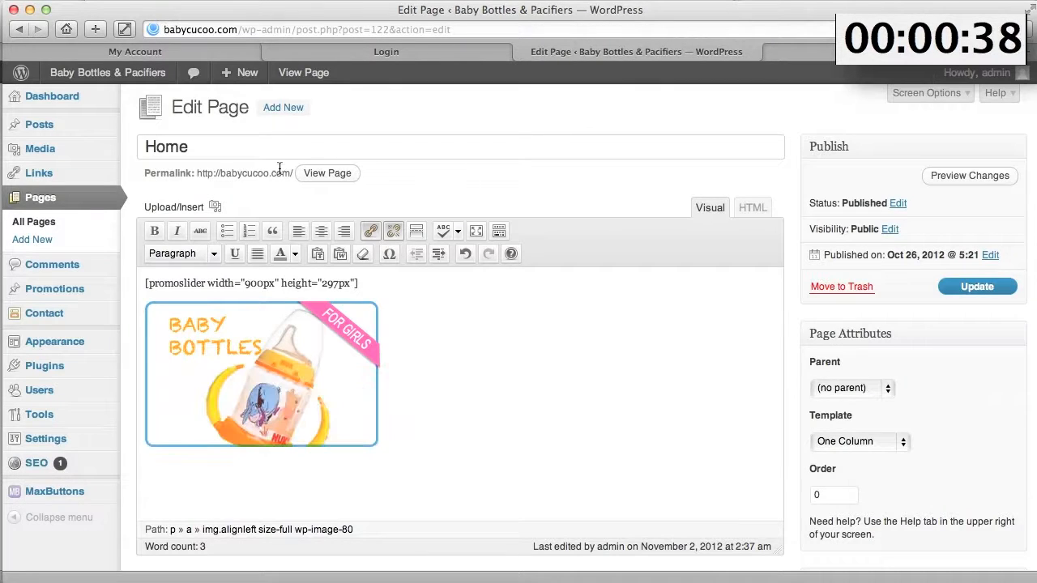
- Search the Media Library for 'h' and insert the dummie_home pacifier image beside it
{"action": "left_click", "coordinate": [215, 206]}
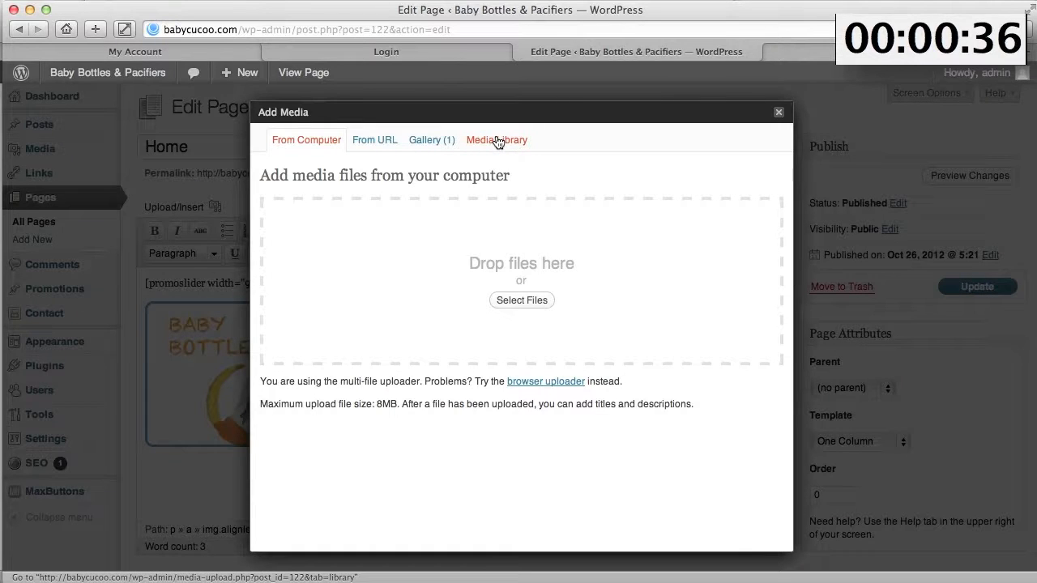
{"action": "left_click", "coordinate": [497, 141]}
{"action": "left_click", "coordinate": [564, 171]}
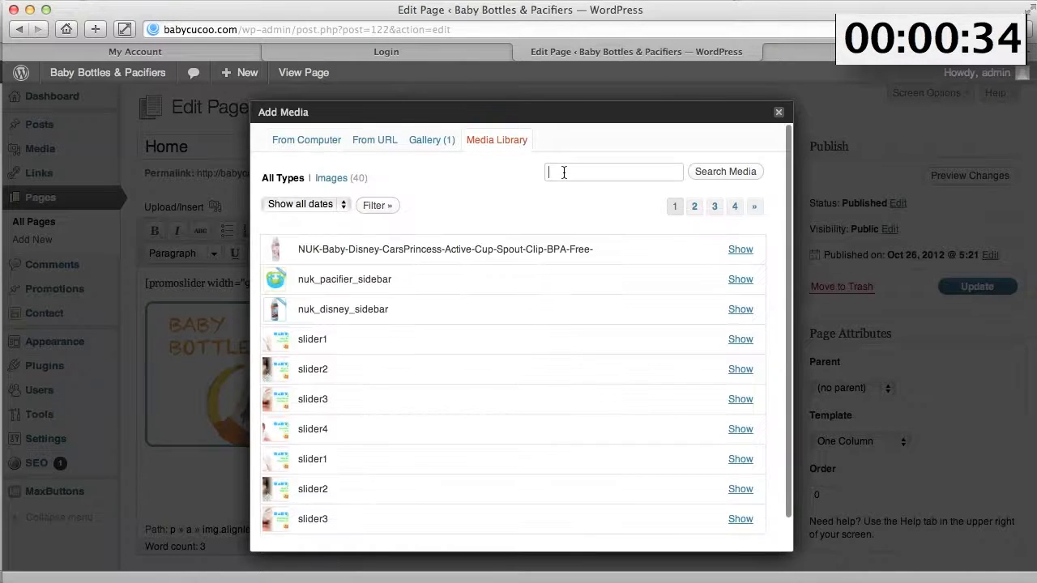
{"action": "type", "text": "home"}
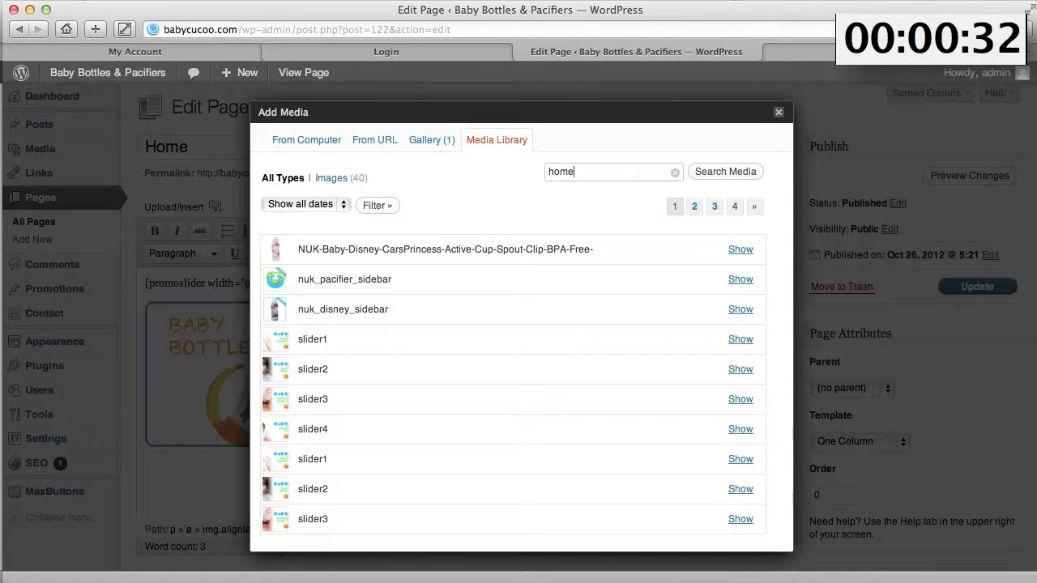
{"action": "key", "text": "Return"}
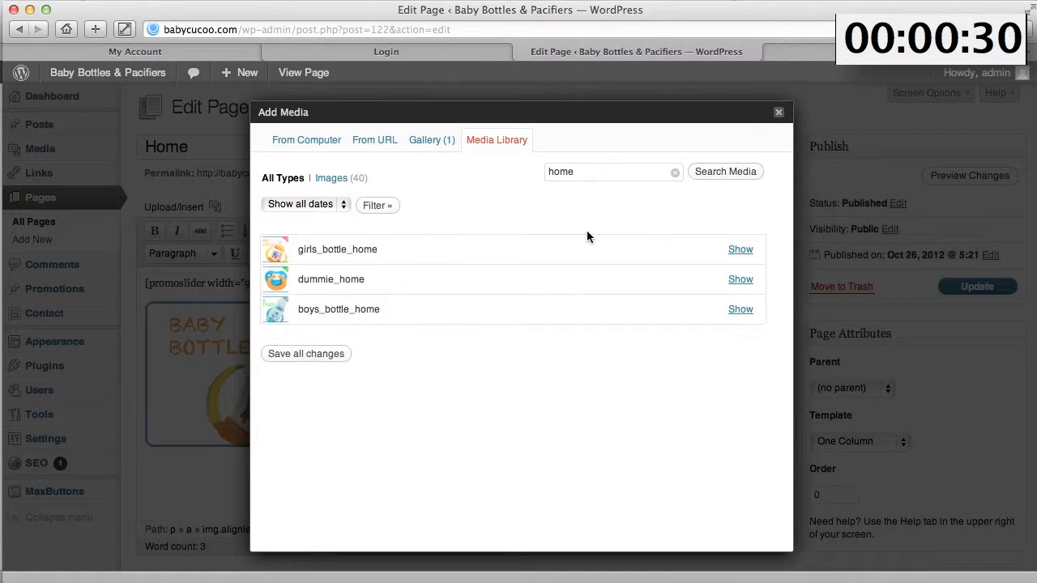
{"action": "left_click", "coordinate": [741, 281]}
{"action": "scroll", "coordinate": [514, 470], "scroll_direction": "down", "scroll_amount": 4}
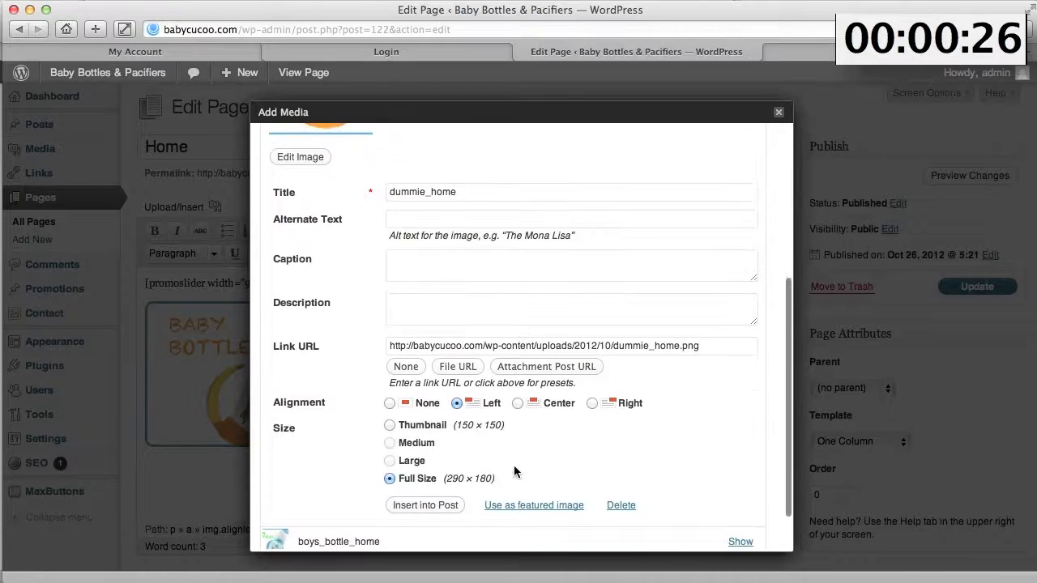
{"action": "left_click", "coordinate": [424, 504]}
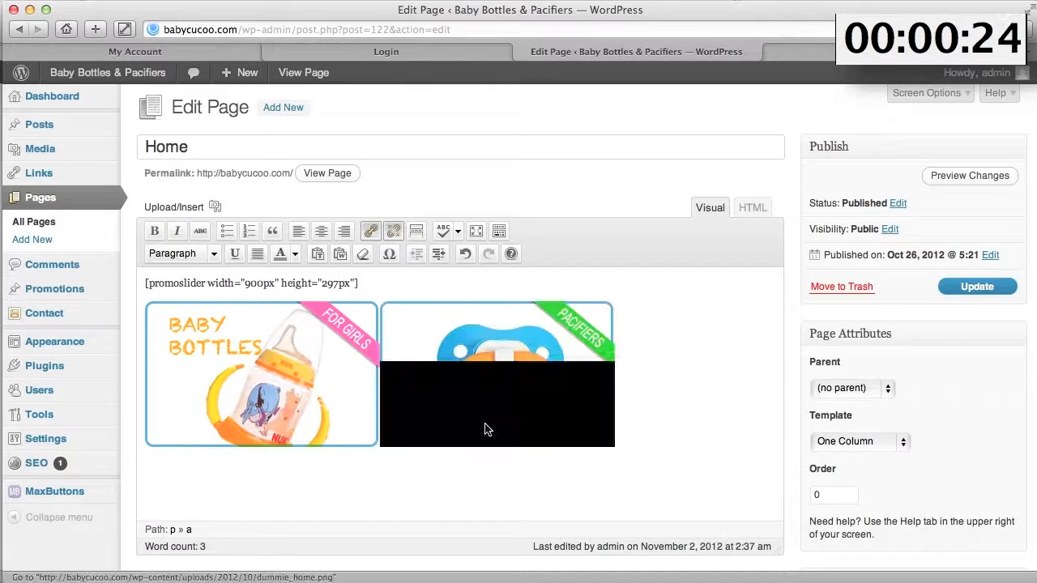
- Search media for 'home', insert the boys_bottle_home Fun Bottles image, and update the Home page
{"action": "left_click", "coordinate": [215, 206]}
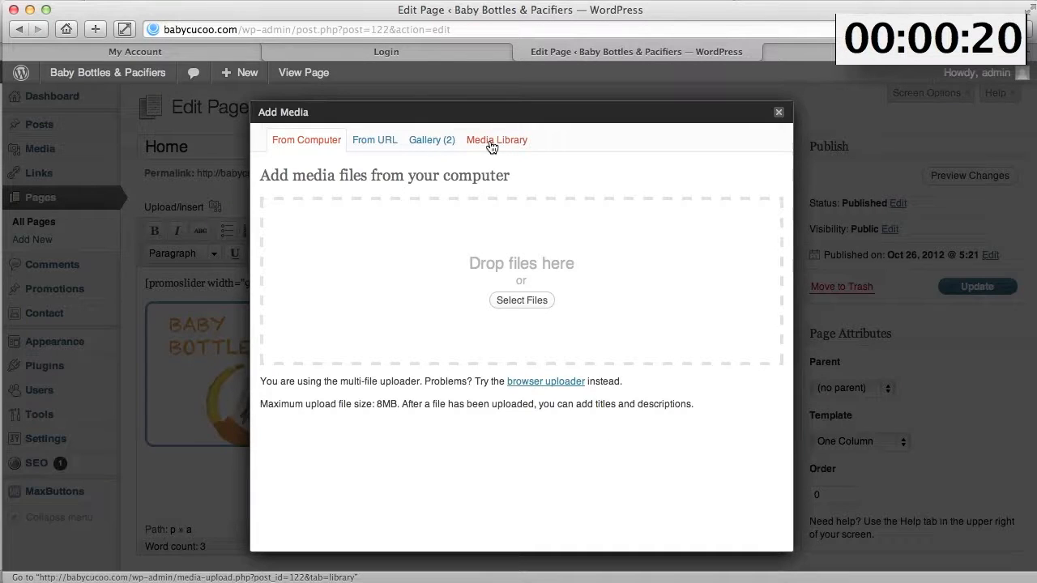
{"action": "left_click", "coordinate": [490, 146]}
{"action": "left_click", "coordinate": [586, 171]}
{"action": "type", "text": "home"}
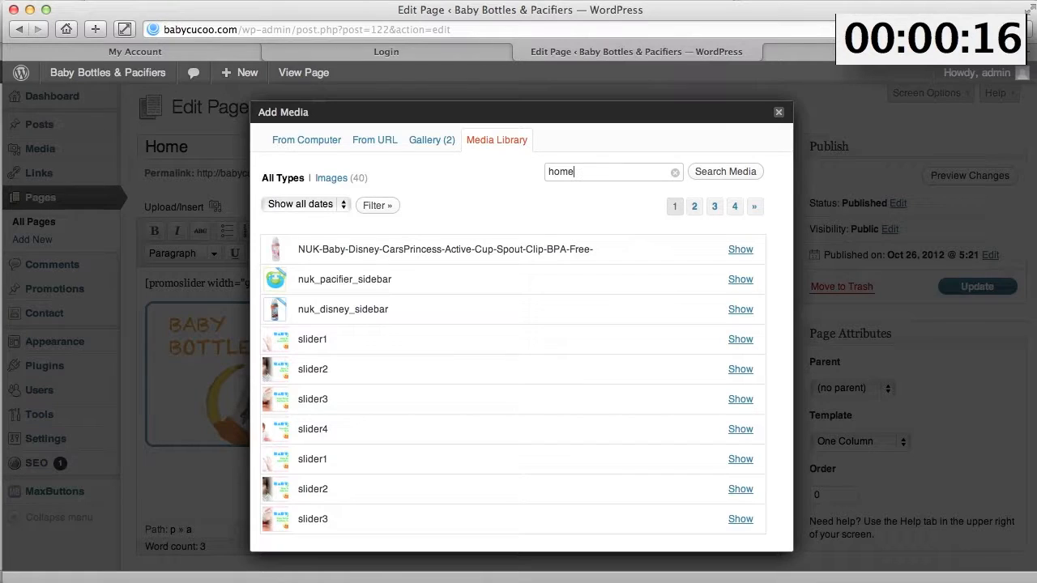
{"action": "key", "text": "Return"}
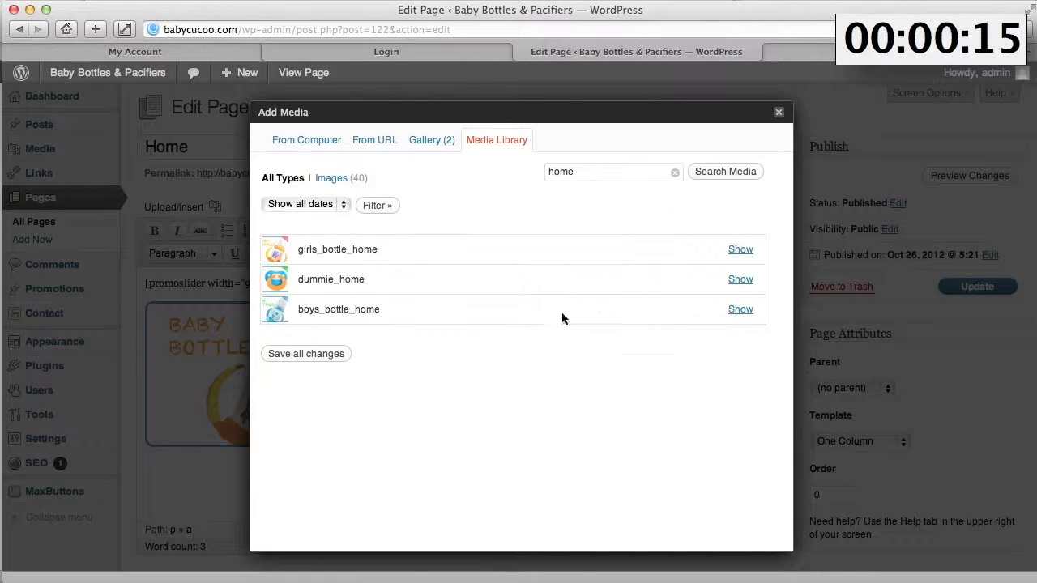
{"action": "left_click", "coordinate": [741, 310]}
{"action": "scroll", "coordinate": [683, 343], "scroll_direction": "down", "scroll_amount": 5}
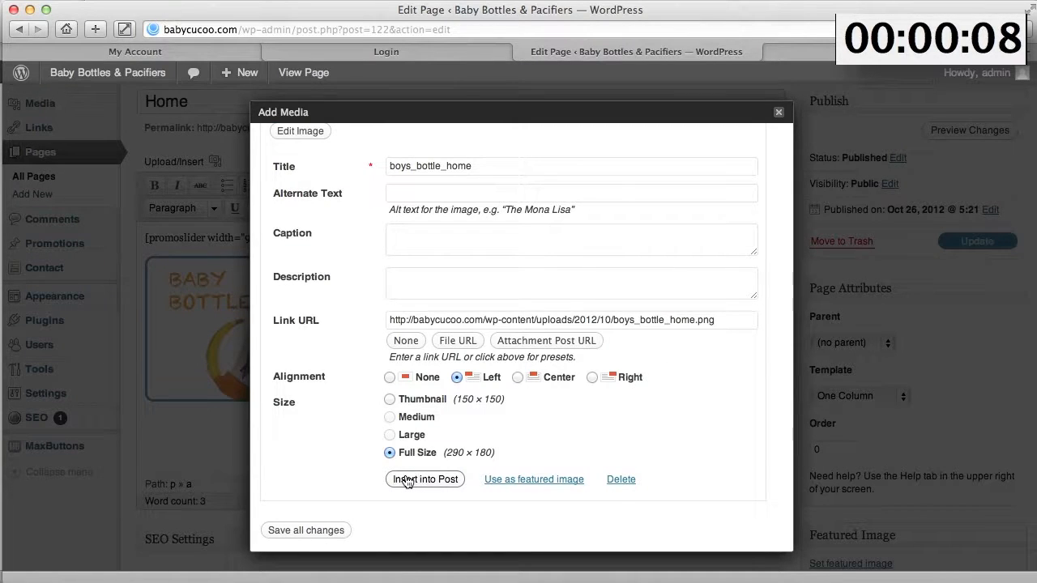
{"action": "left_click", "coordinate": [407, 481]}
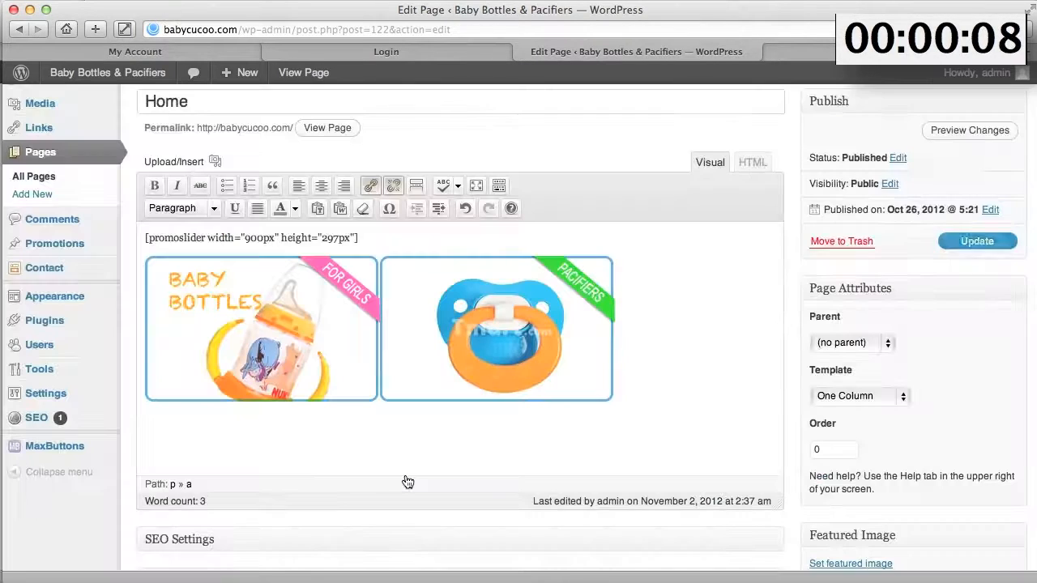
{"action": "left_click", "coordinate": [977, 242]}
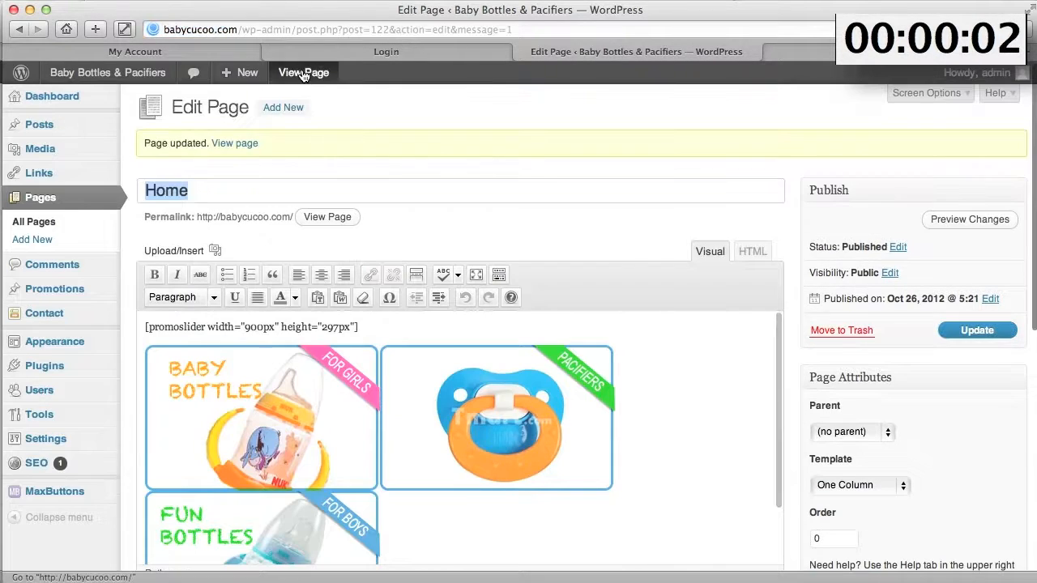
{"action": "left_click", "coordinate": [301, 73]}
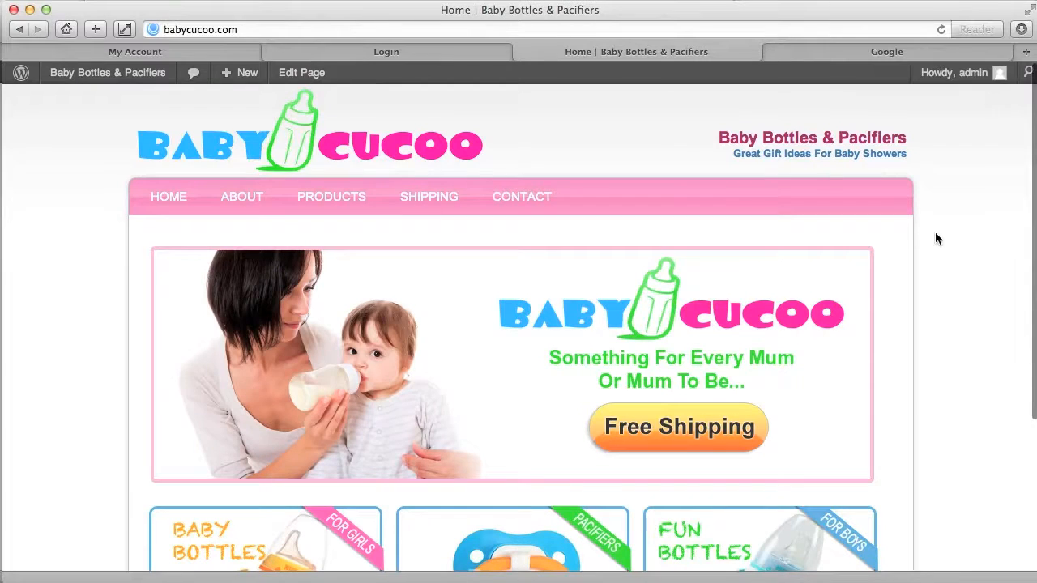
- Visit the live site's Products, About and Shipping pages from the menu
{"action": "scroll", "coordinate": [943, 234], "scroll_direction": "down", "scroll_amount": 5}
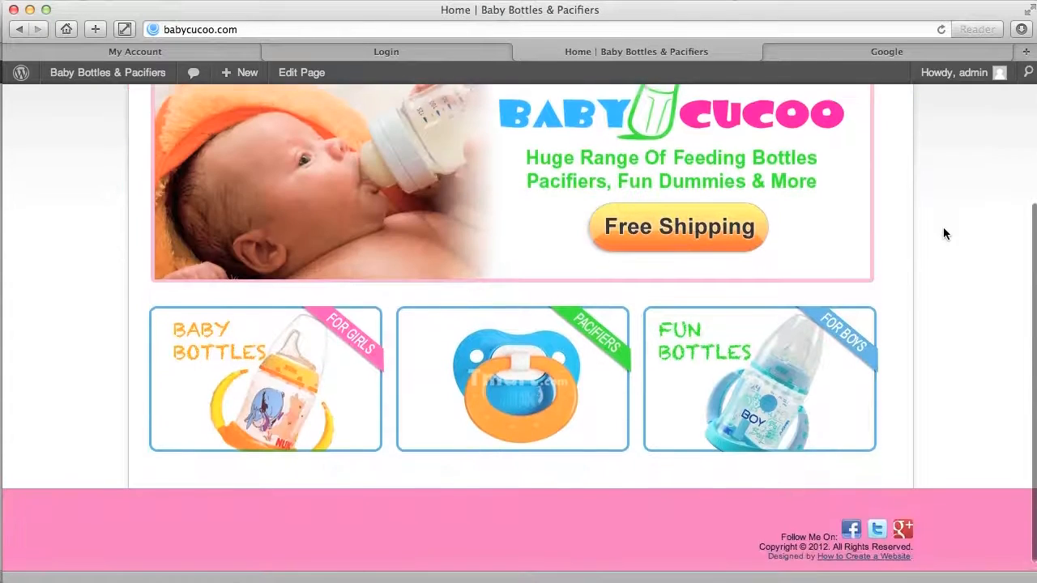
{"action": "scroll", "coordinate": [943, 234], "scroll_direction": "up", "scroll_amount": 3}
{"action": "scroll", "coordinate": [943, 234], "scroll_direction": "up", "scroll_amount": 2}
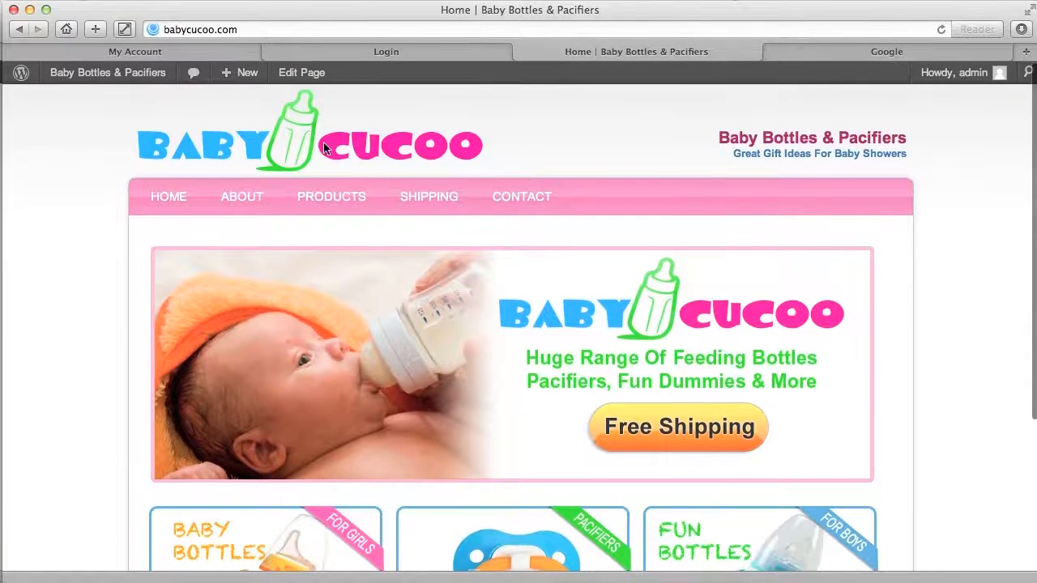
{"action": "left_click", "coordinate": [326, 197]}
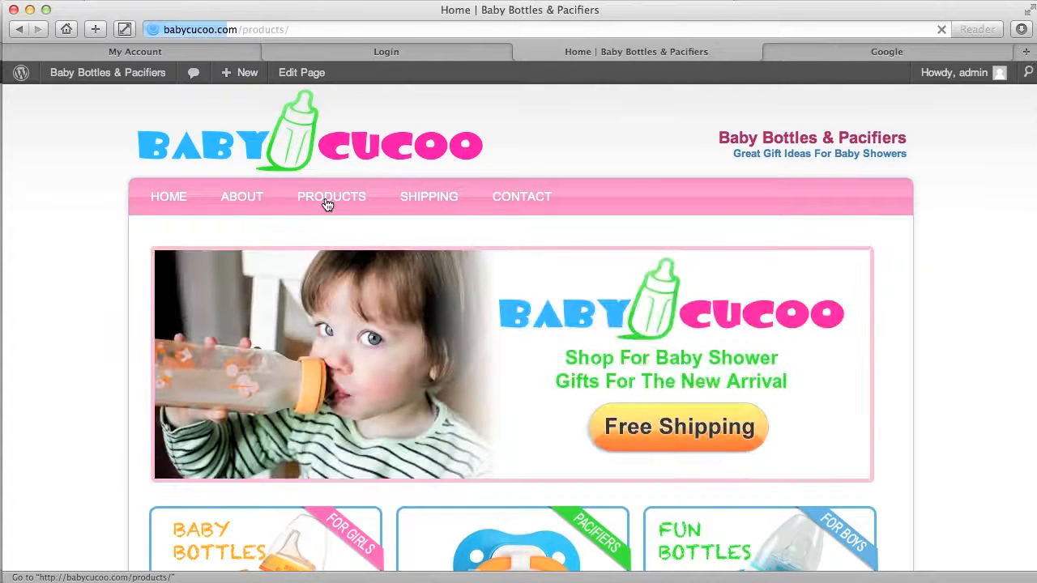
{"action": "scroll", "coordinate": [565, 359], "scroll_direction": "down", "scroll_amount": 3}
{"action": "scroll", "coordinate": [566, 359], "scroll_direction": "up", "scroll_amount": 3}
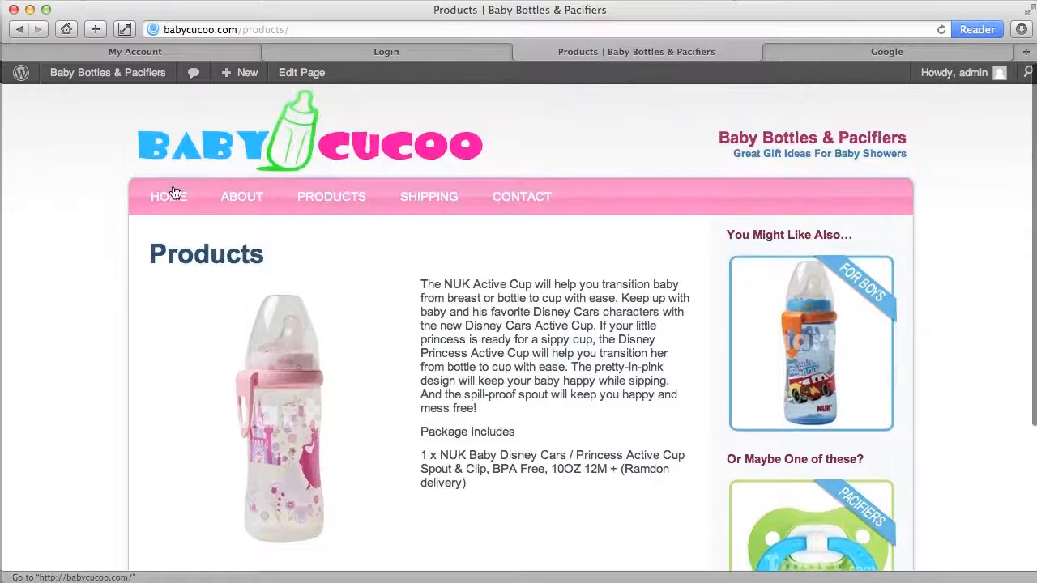
{"action": "left_click", "coordinate": [242, 198]}
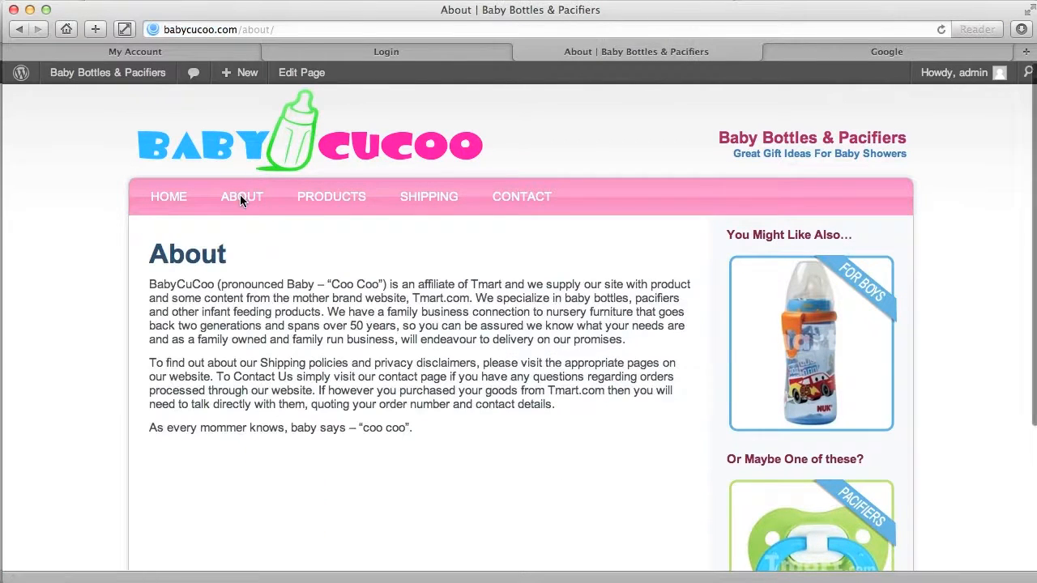
{"action": "left_click", "coordinate": [434, 202]}
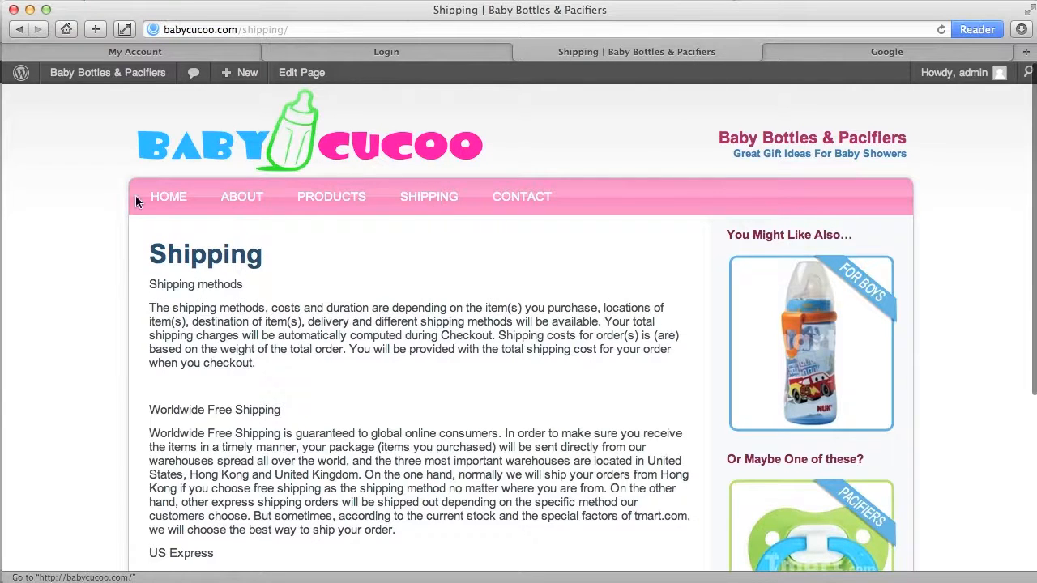
- Return to the Home page and look over the slider and the three product images
{"action": "left_click", "coordinate": [164, 199]}
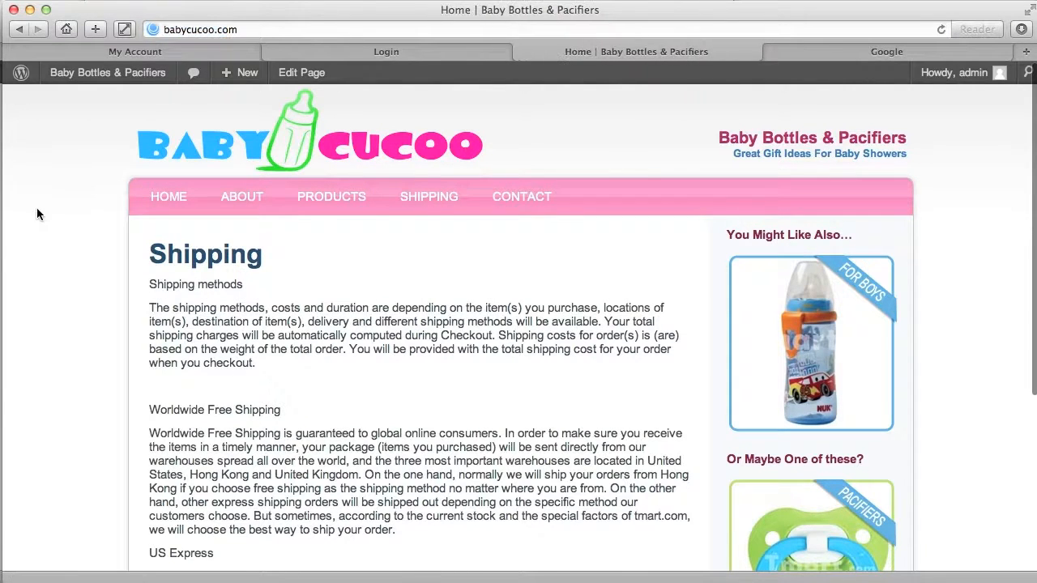
{"action": "scroll", "coordinate": [43, 211], "scroll_direction": "down", "scroll_amount": 2}
{"action": "scroll", "coordinate": [42, 207], "scroll_direction": "down", "scroll_amount": 4}
{"action": "scroll", "coordinate": [43, 207], "scroll_direction": "up", "scroll_amount": 6}
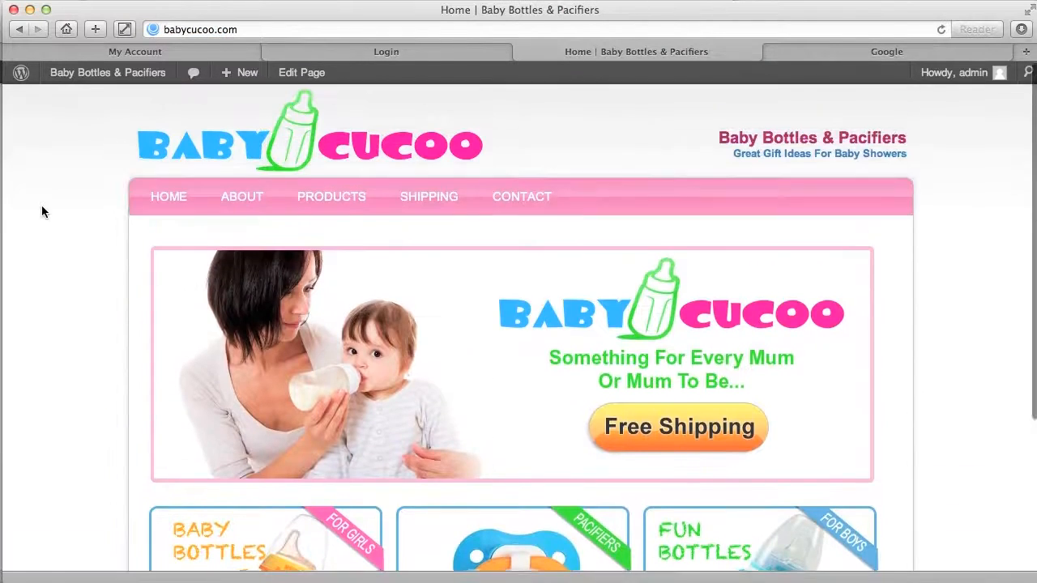
{"action": "scroll", "coordinate": [42, 208], "scroll_direction": "down", "scroll_amount": 2}
{"action": "scroll", "coordinate": [42, 208], "scroll_direction": "up", "scroll_amount": 2}
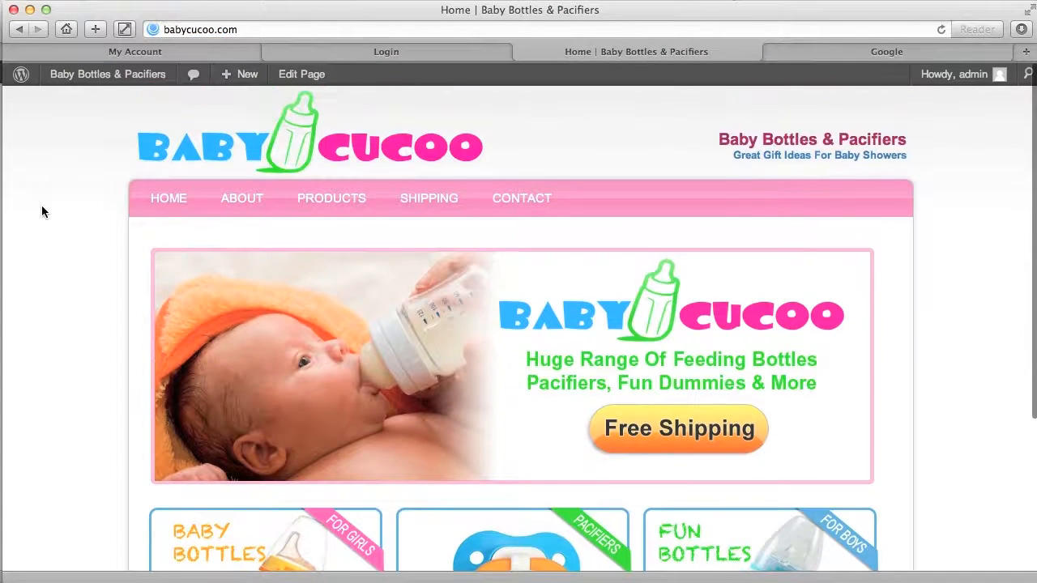